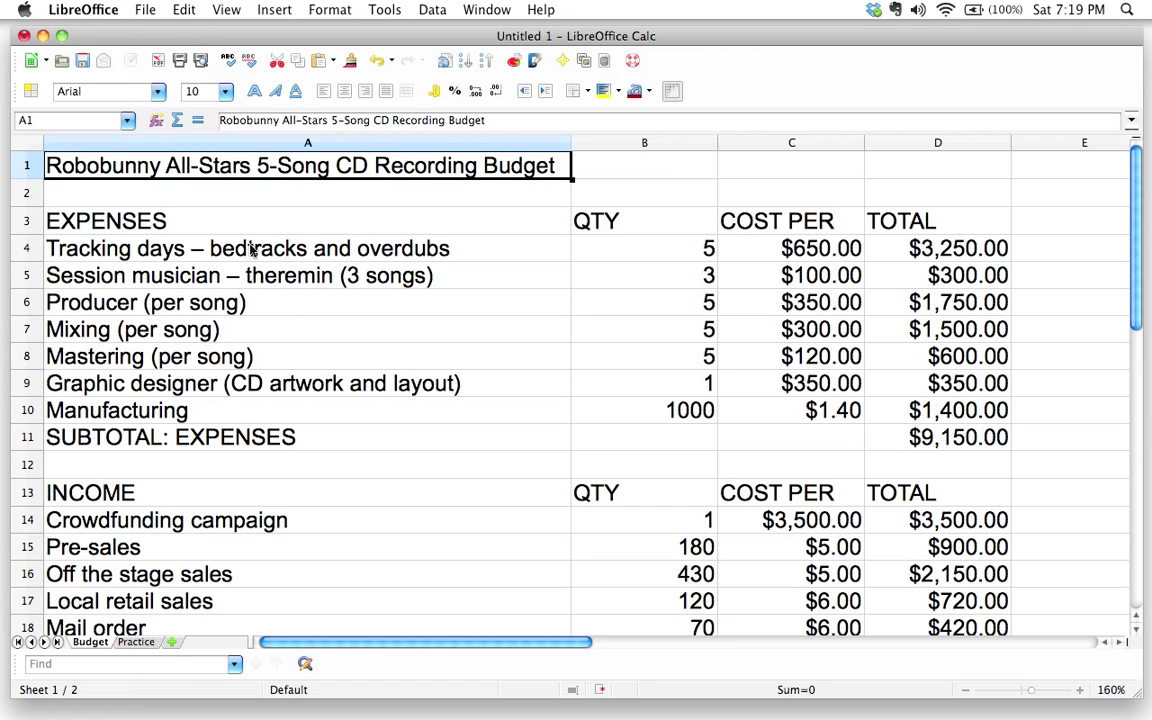
# Step: Start saving the workbook under a new name, with Microsoft Excel 2007/2010 XML (.xlsx) as file type and Desktop as location
pyautogui.click(133, 12)
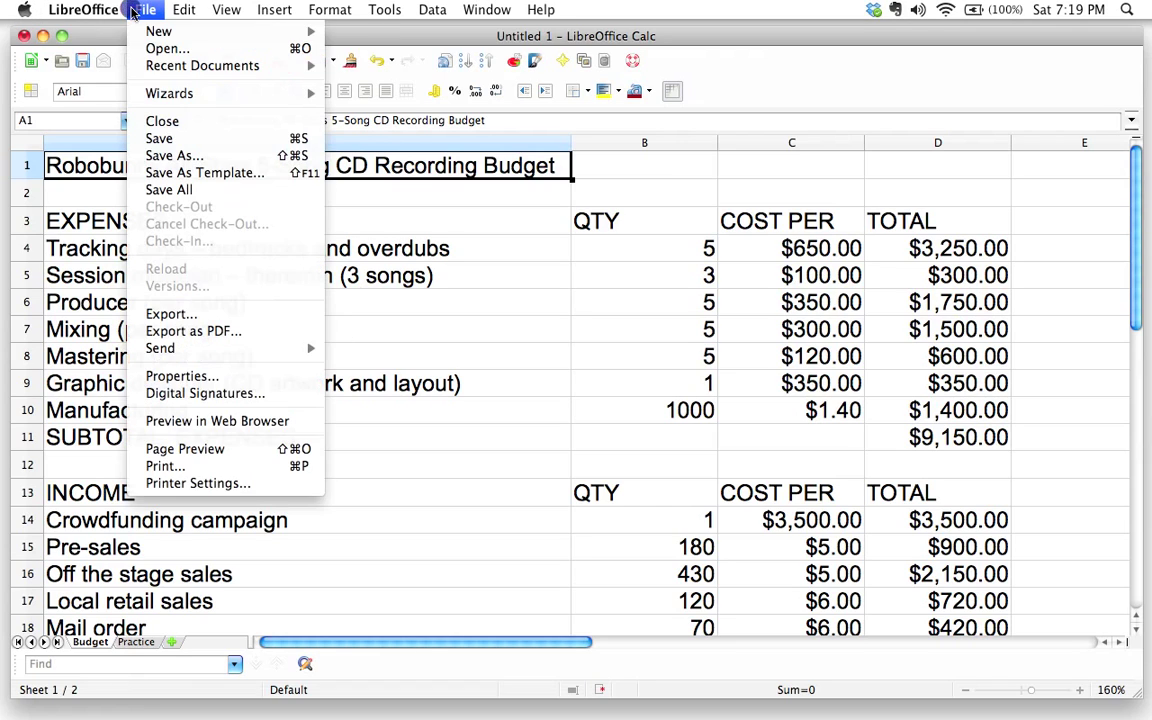
pyautogui.click(183, 157)
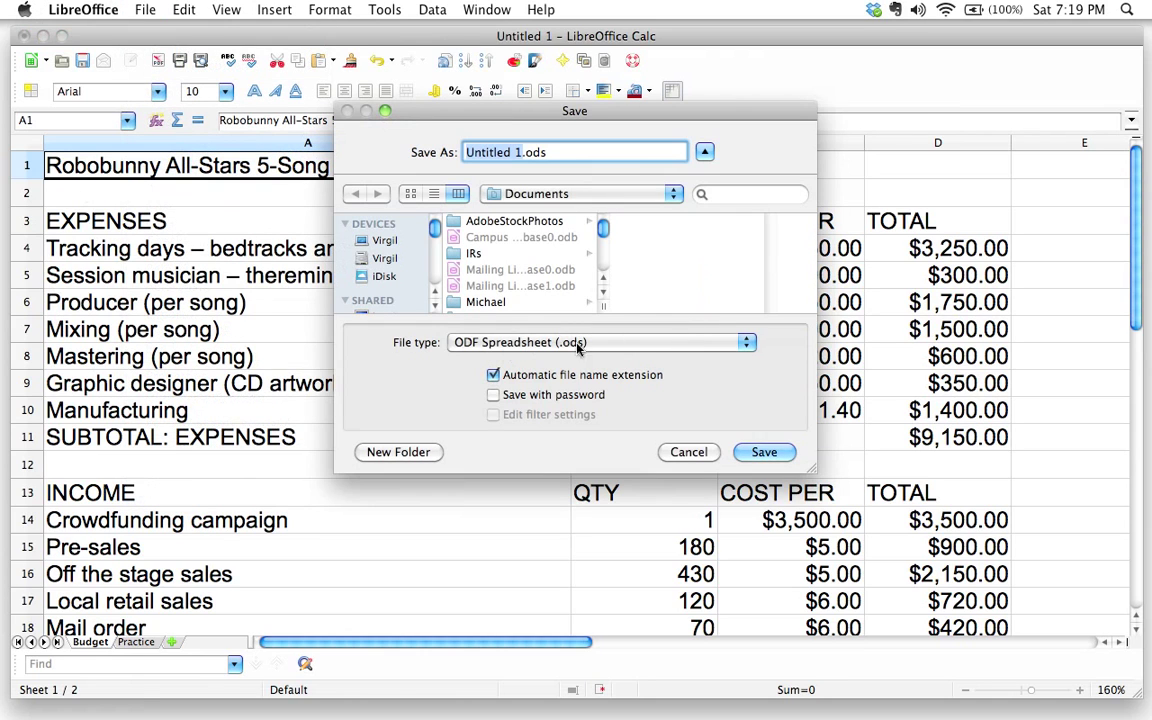
pyautogui.click(580, 345)
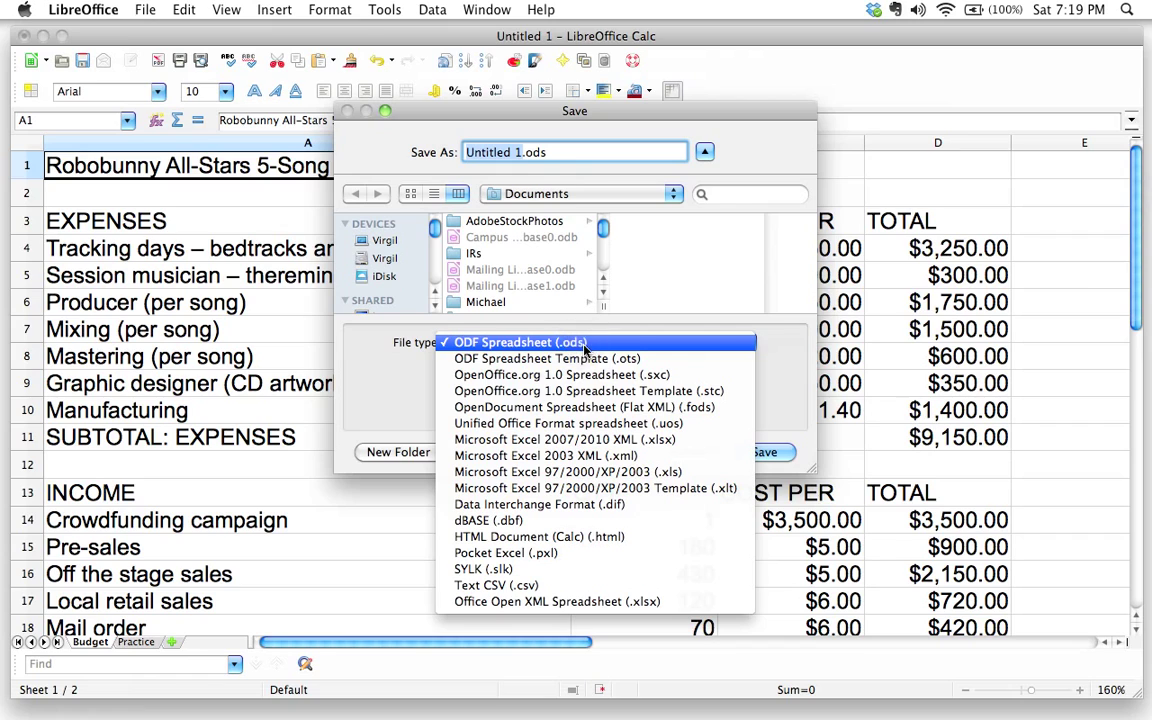
pyautogui.click(663, 441)
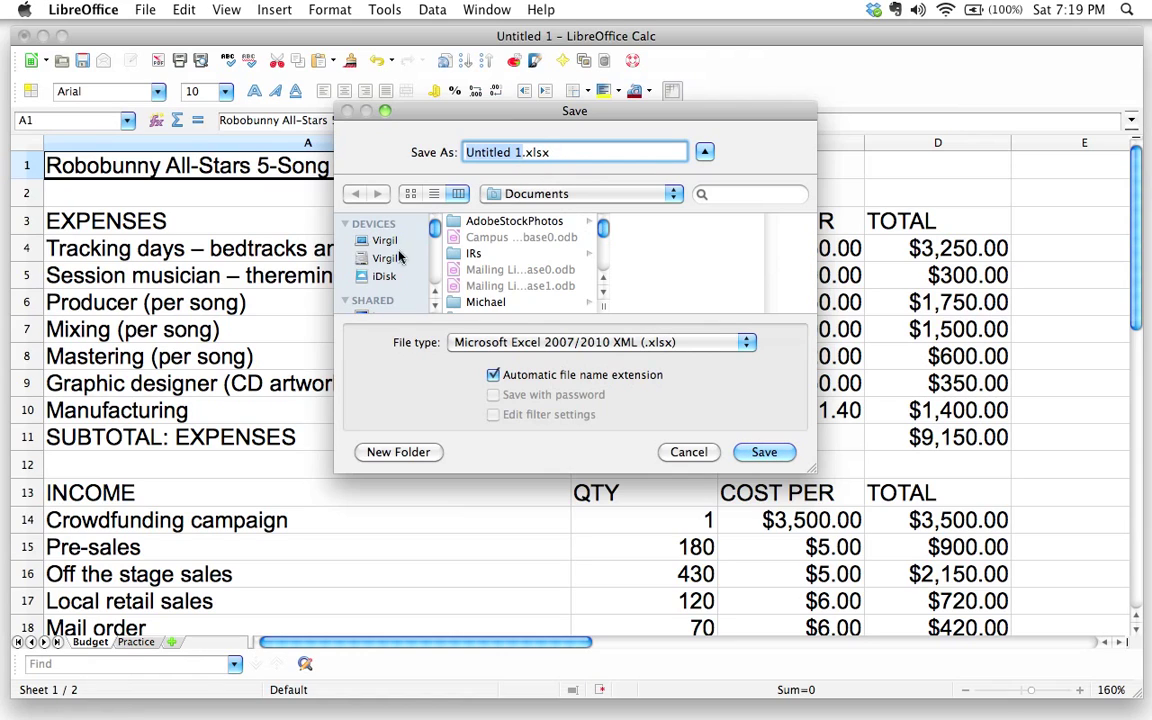
pyautogui.scroll(-3, 395, 270)
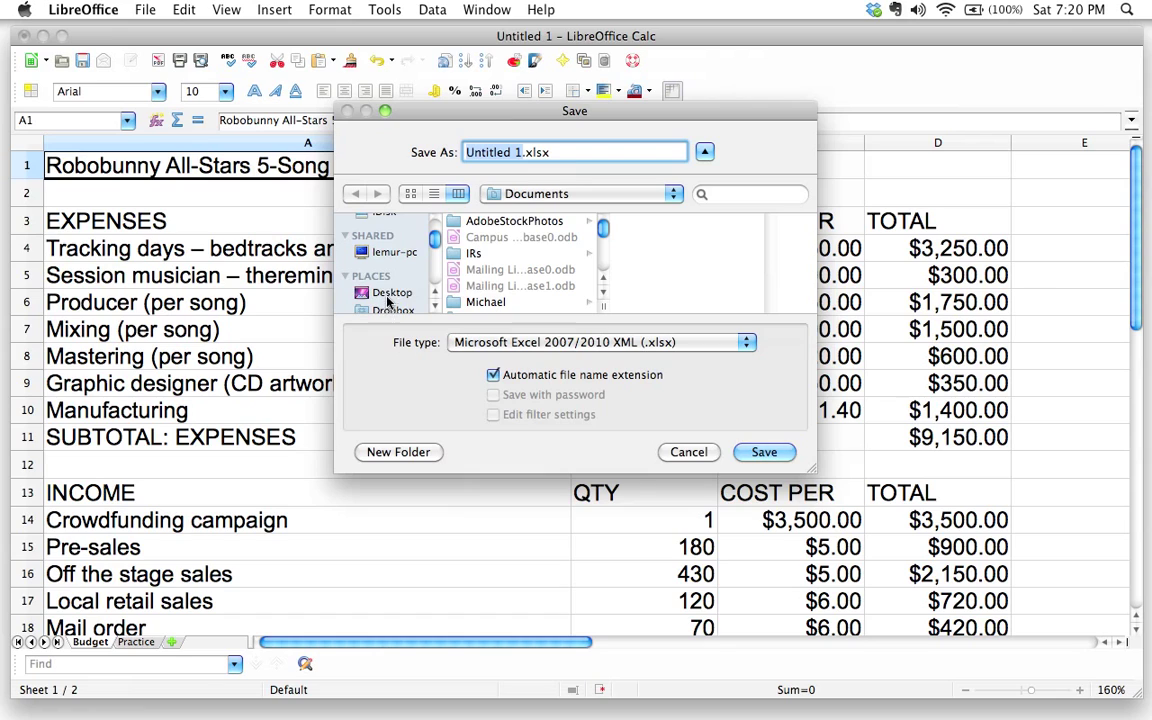
pyautogui.click(390, 293)
# Step: Name the file "Robobunny budget" and save it, keeping the Microsoft Excel 2007/2010 XML format
pyautogui.click(519, 152)
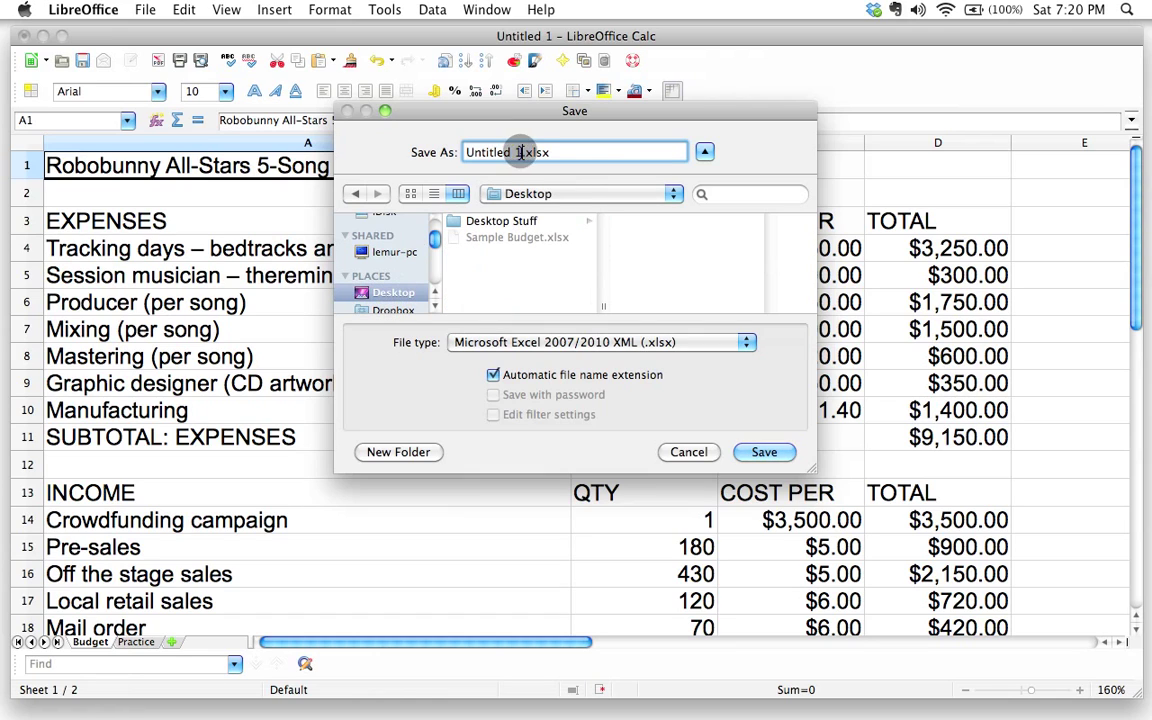
pyautogui.moveTo(521, 152); pyautogui.dragTo(430, 147)
pyautogui.write('Ro')
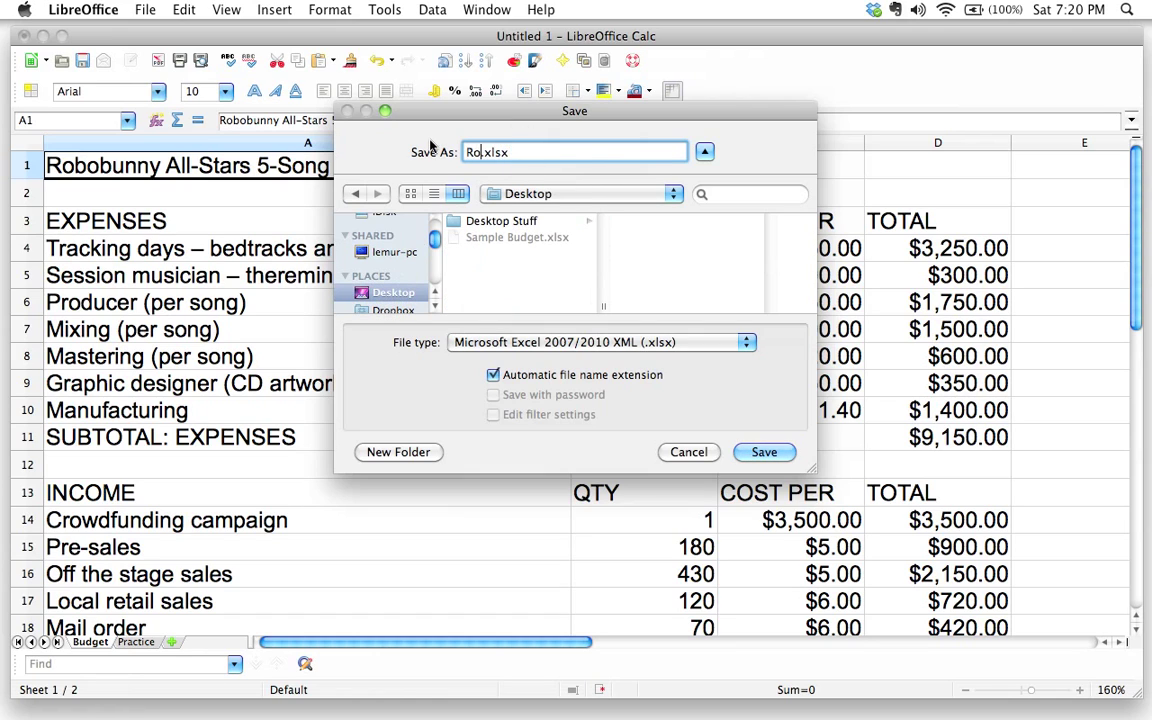
pyautogui.write('bobunny bud')
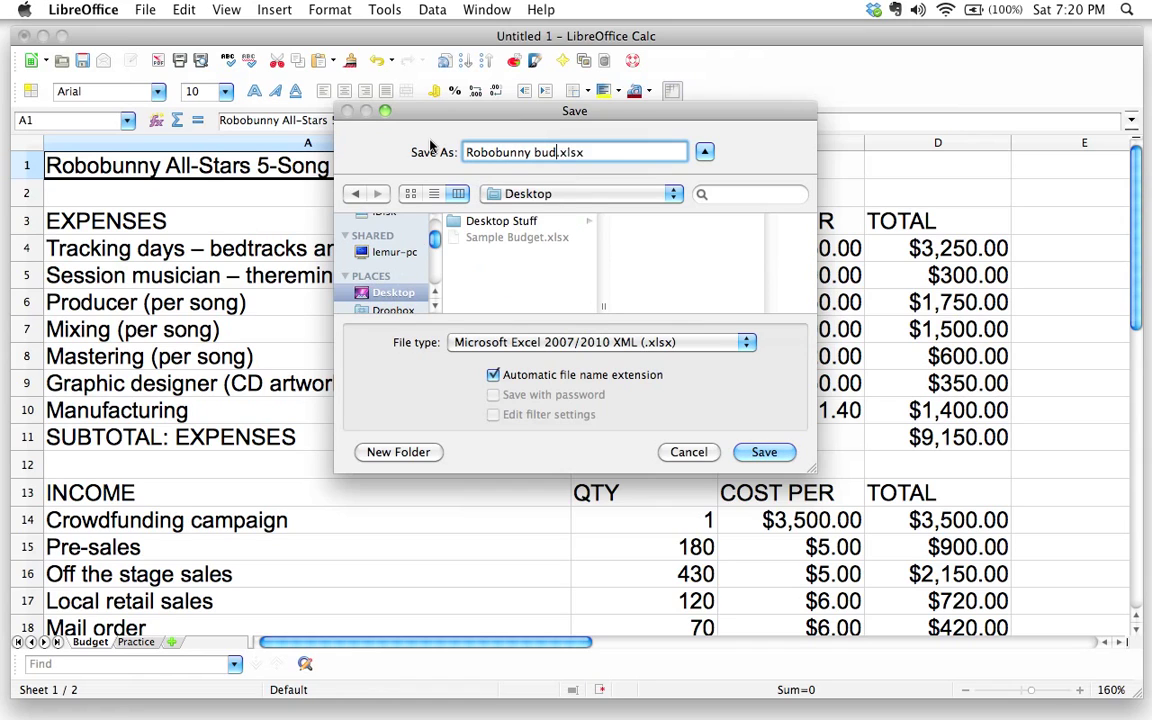
pyautogui.write('get')
pyautogui.click(764, 452)
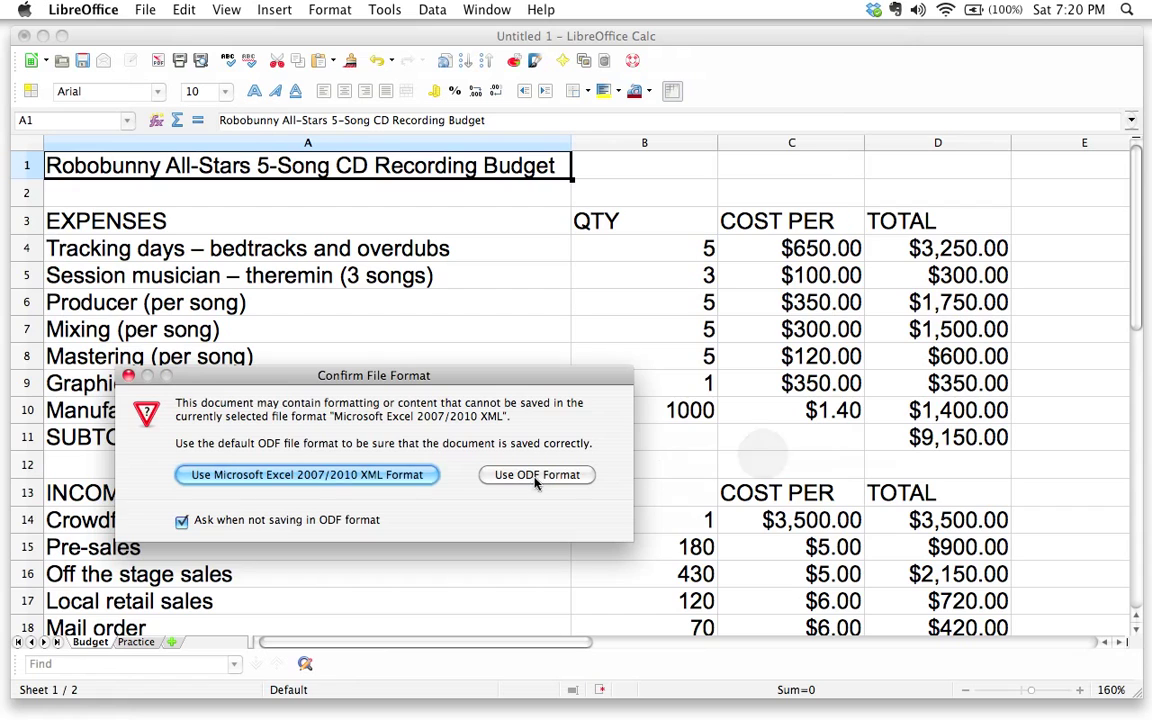
pyautogui.moveTo(284, 383); pyautogui.dragTo(524, 221)
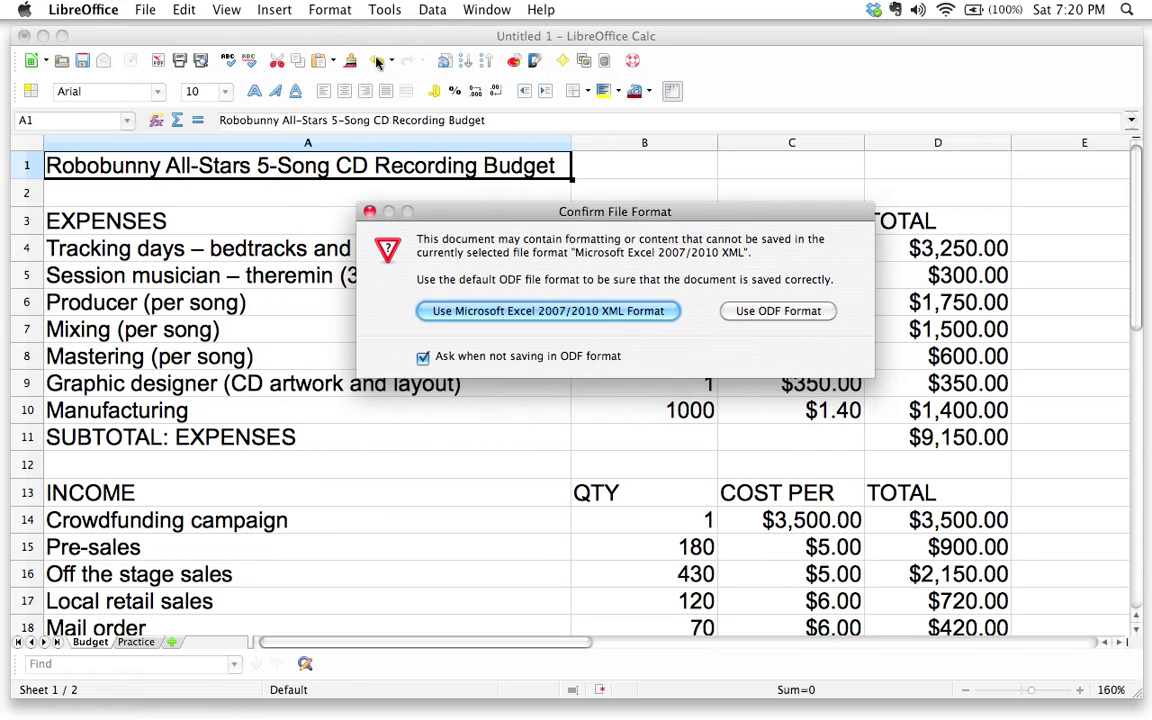
pyautogui.click(517, 312)
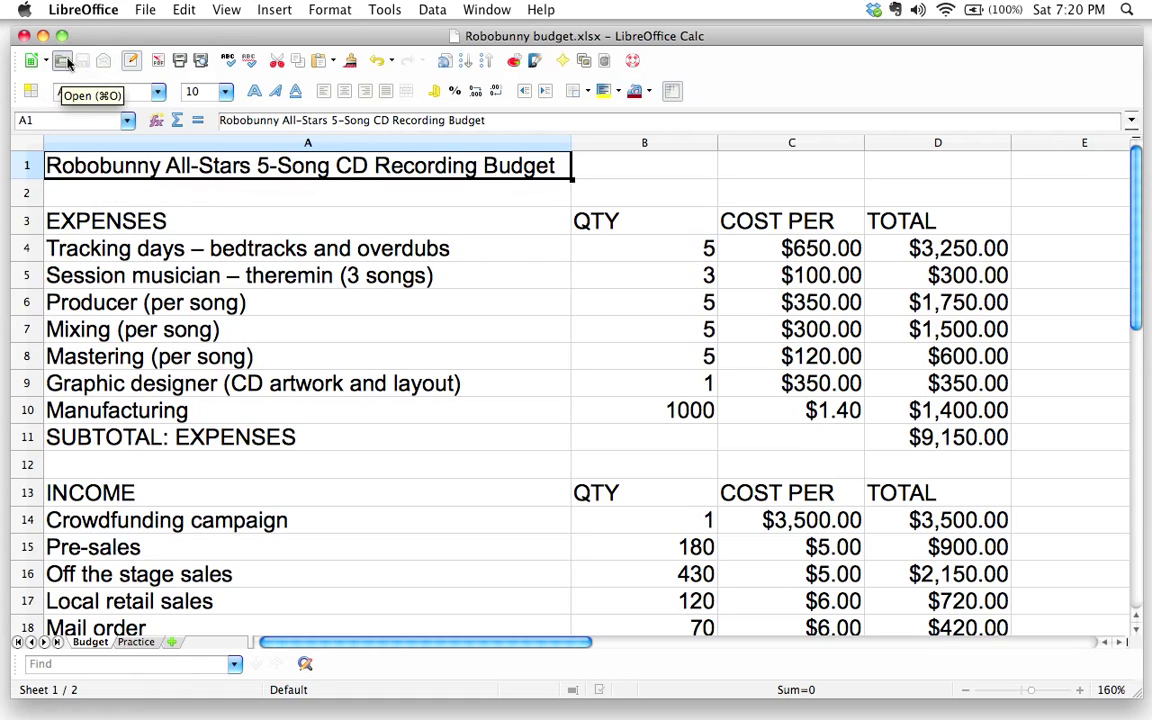
# Step: Close the workbook and move the Sample Budget.xlsx and Robobunny budget.xlsx icons far apart along the upper part of the desktop
pyautogui.click(24, 37)
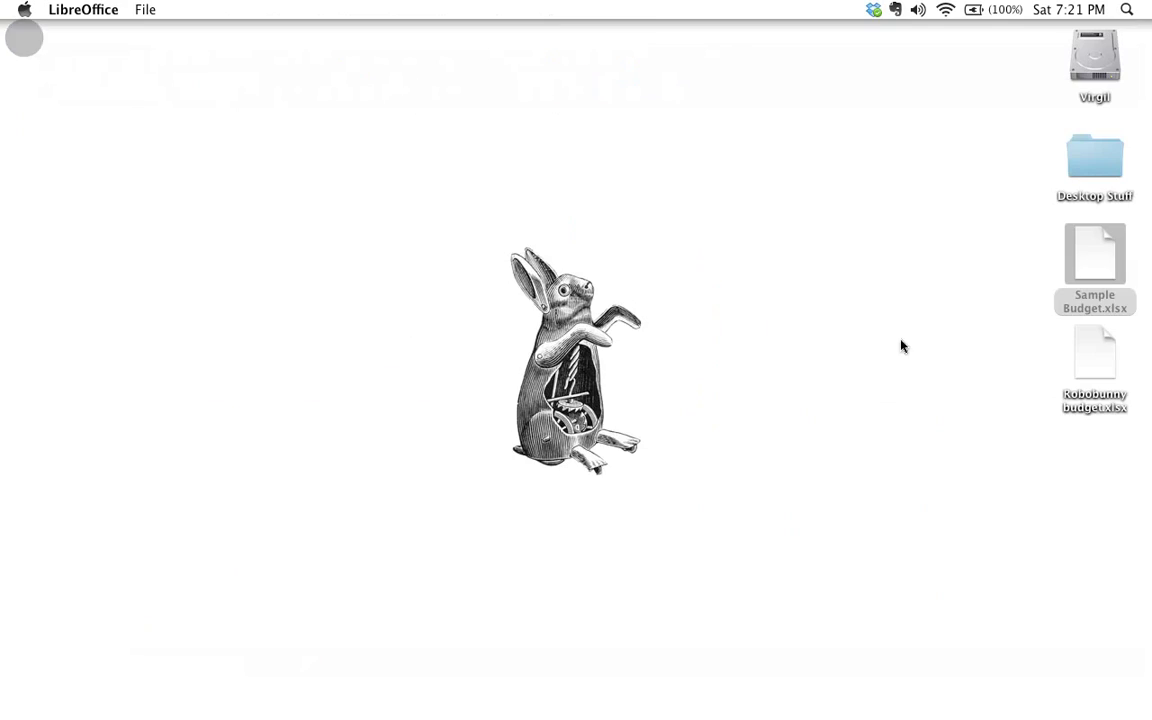
pyautogui.click(941, 337)
pyautogui.moveTo(1054, 254); pyautogui.dragTo(68, 80)
pyautogui.click(612, 173)
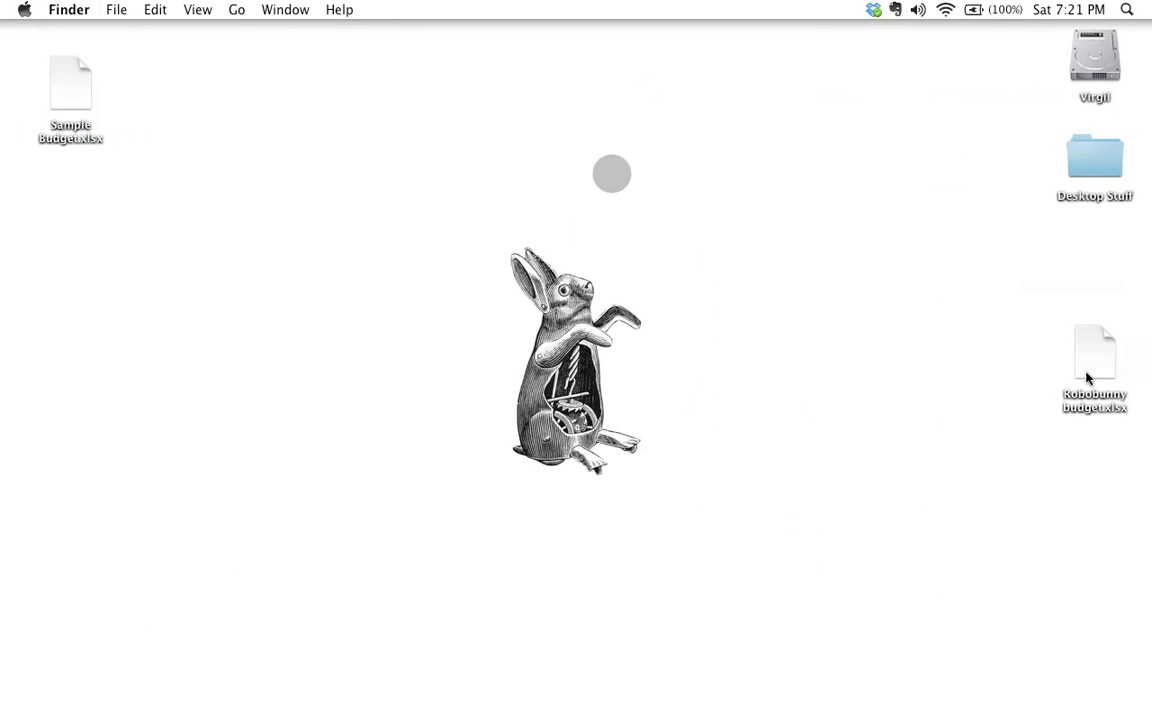
pyautogui.moveTo(1085, 375); pyautogui.dragTo(940, 121)
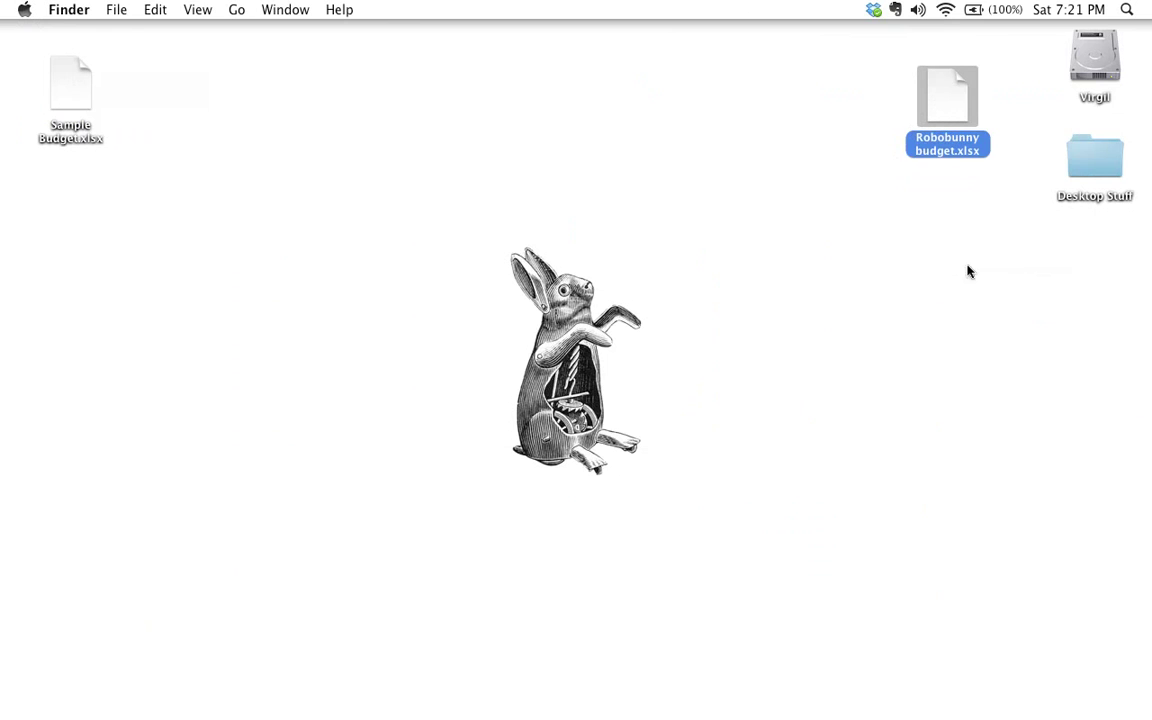
# Step: Reopen Robobunny budget.xlsx from the desktop and look through its expense, income and profit rows
pyautogui.doubleClick(935, 112)
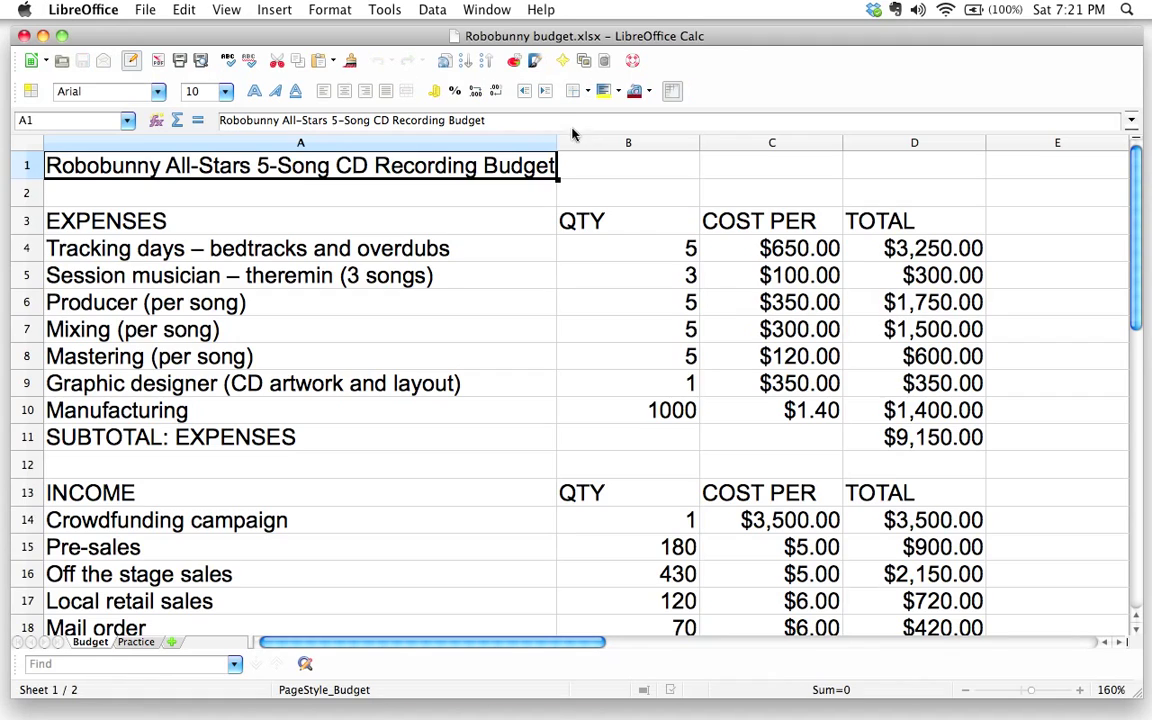
pyautogui.scroll(-1, 797, 290)
pyautogui.scroll(-4, 797, 290)
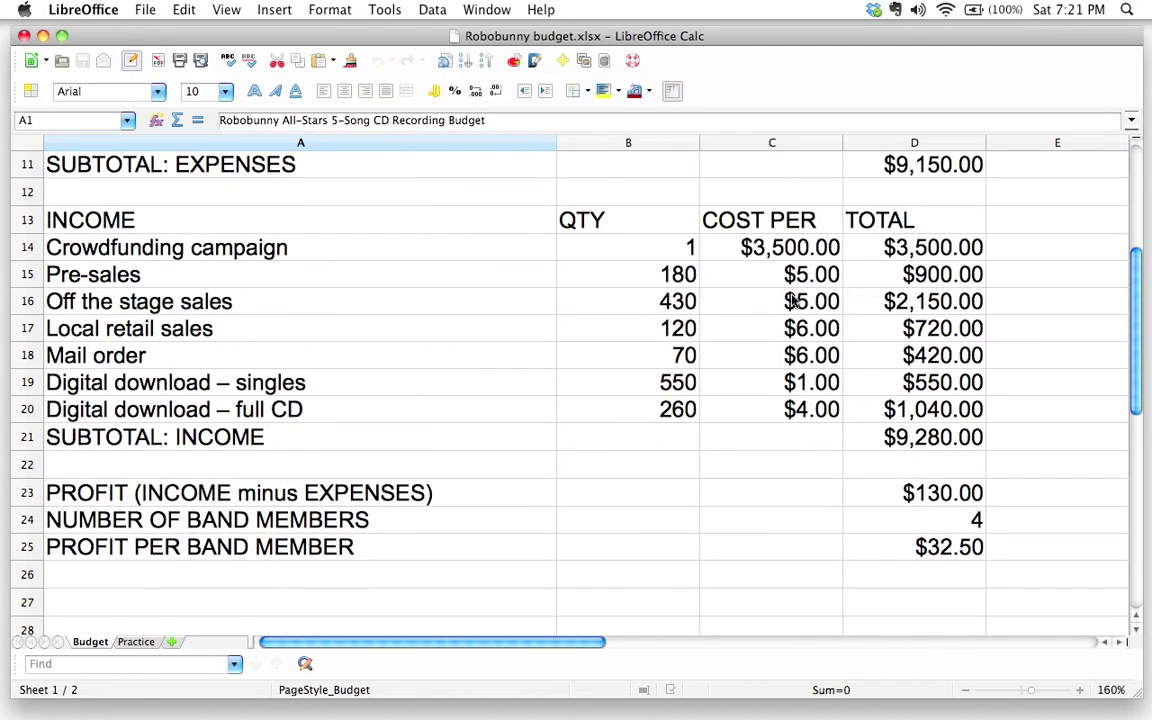
pyautogui.scroll(5, 797, 275)
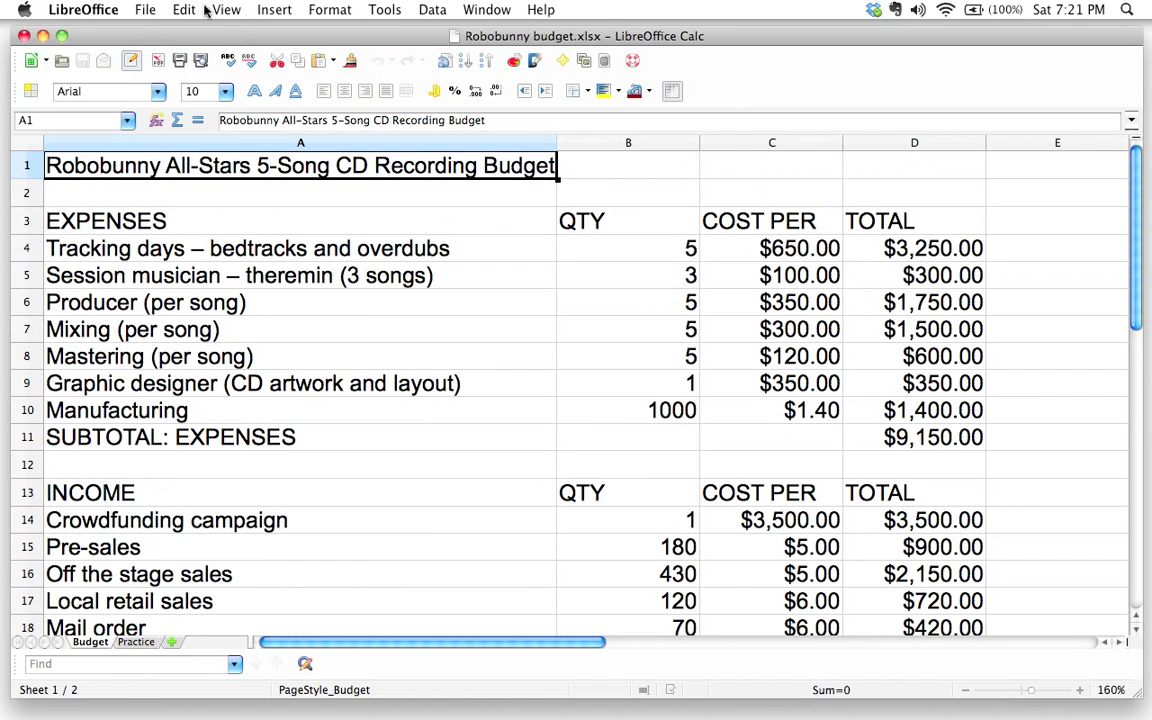
# Step: Save a copy of the workbook to the Desktop as Robobunny budget.xls, keeping the Microsoft Excel 97/2000/XP/2003 format
pyautogui.click(146, 12)
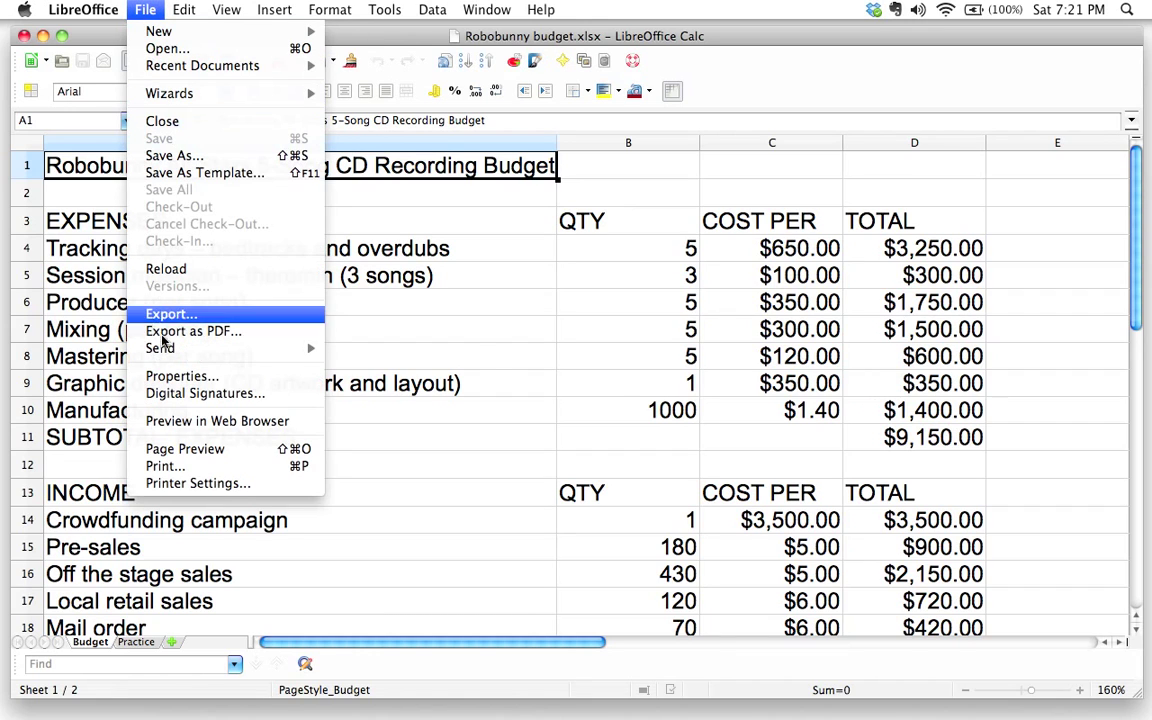
pyautogui.click(162, 155)
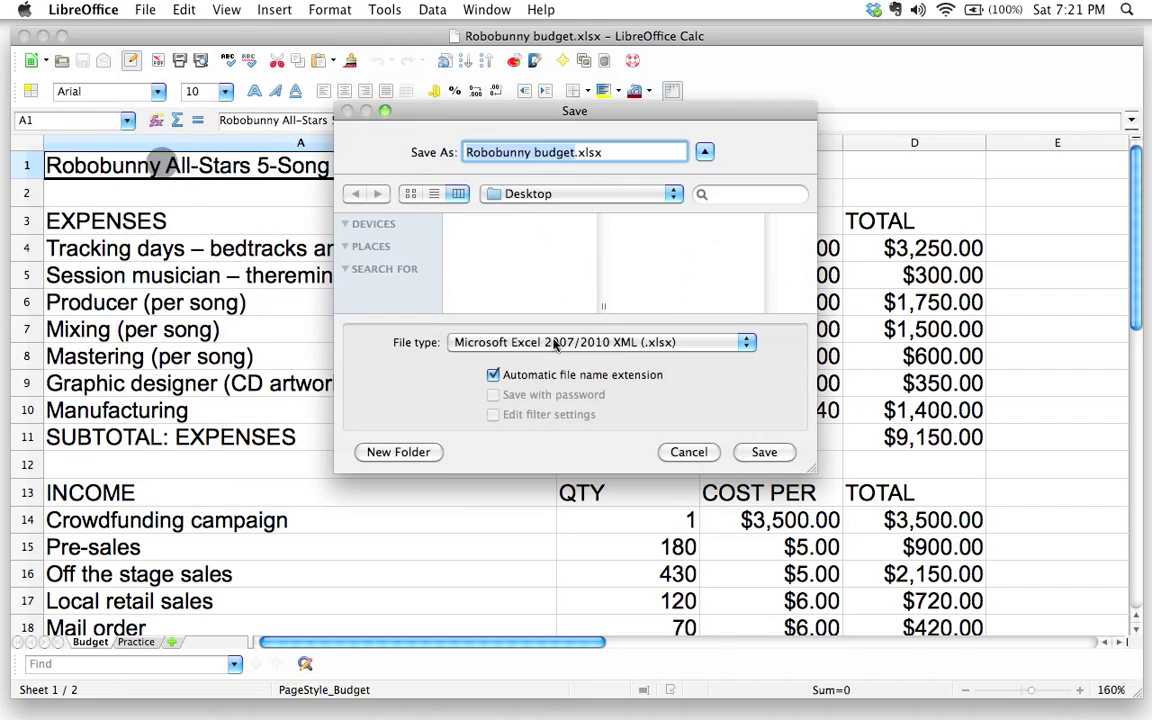
pyautogui.click(580, 344)
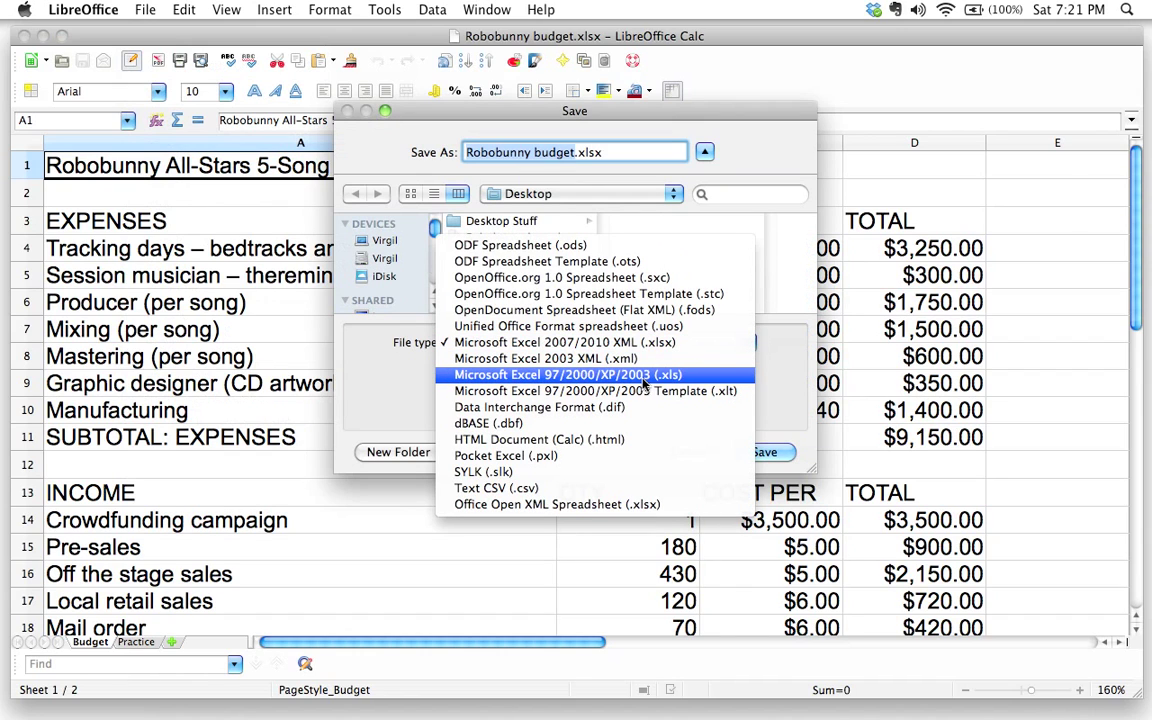
pyautogui.click(660, 378)
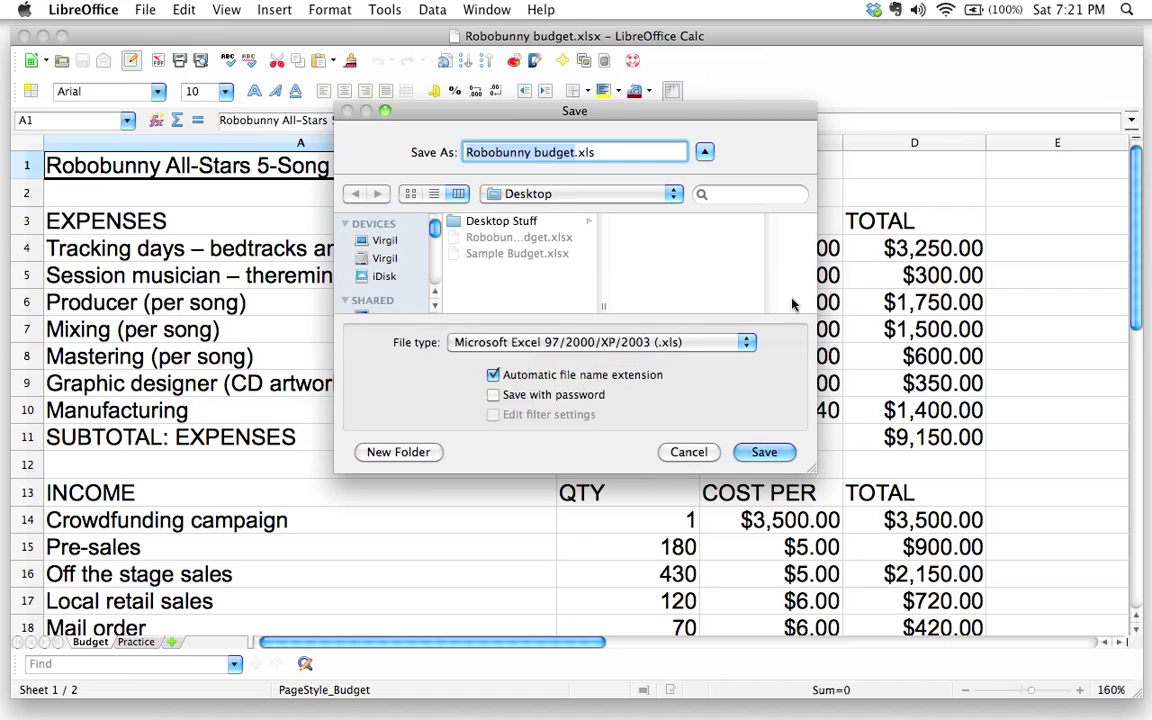
pyautogui.click(631, 345)
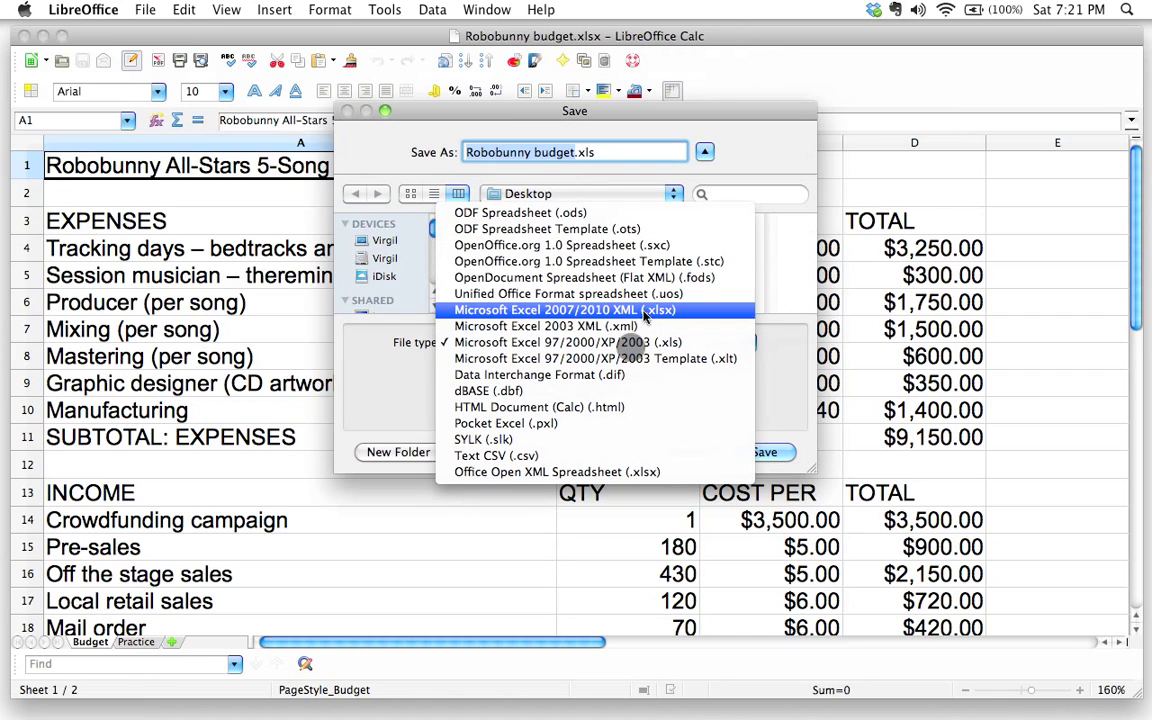
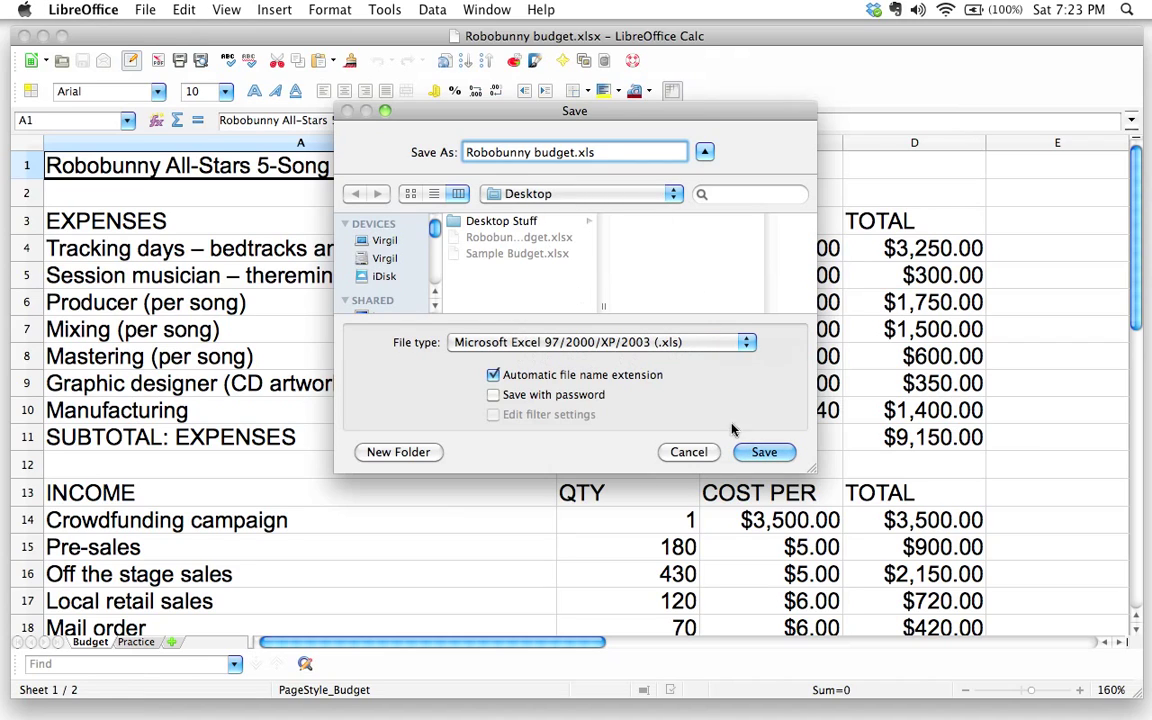
pyautogui.click(765, 452)
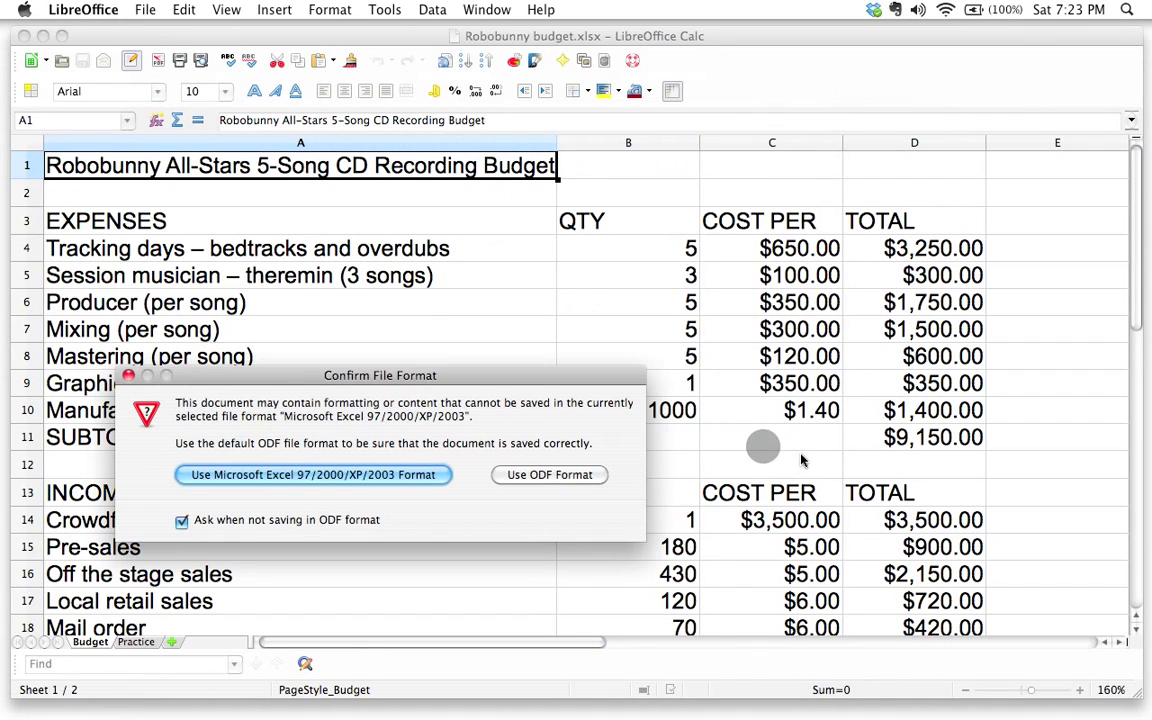
pyautogui.moveTo(366, 381); pyautogui.dragTo(546, 228)
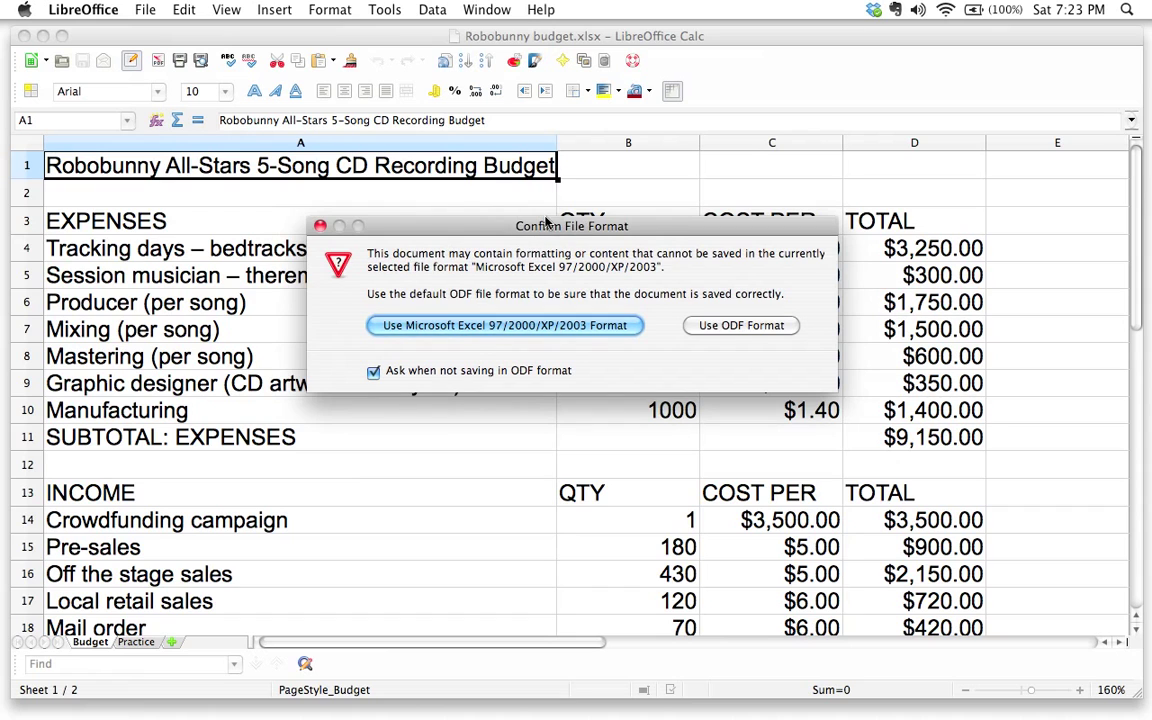
pyautogui.click(574, 331)
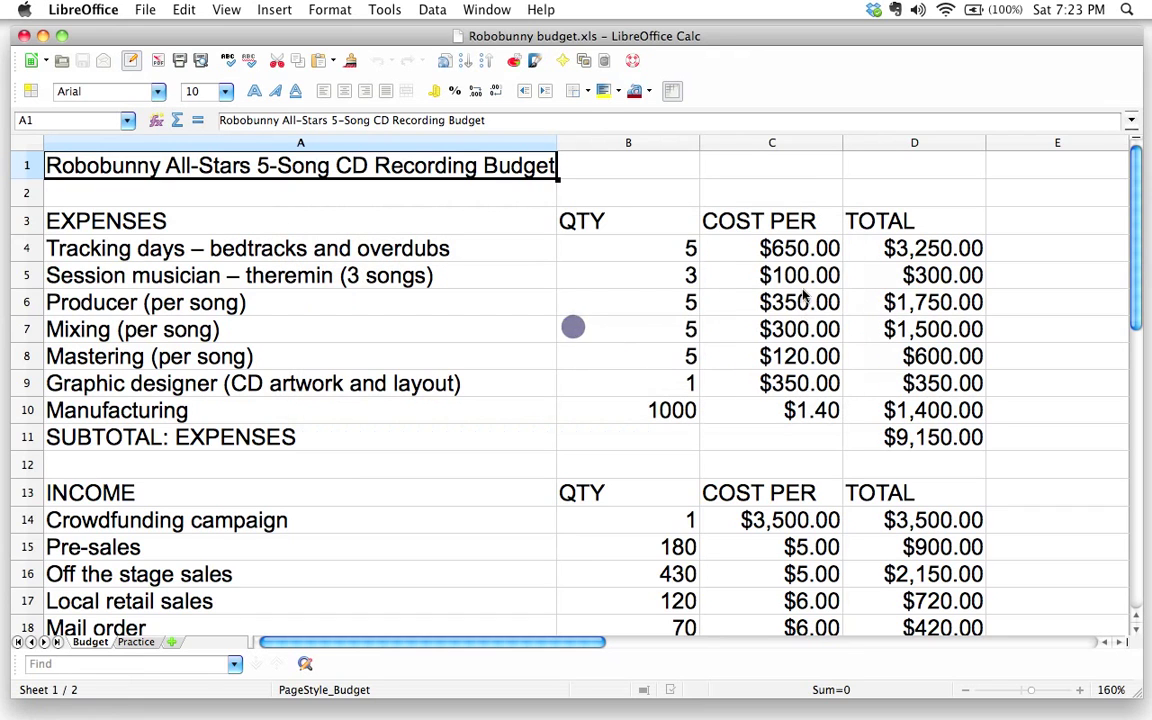
# Step: Minimize the workbook window and move the Robobunny budget.xls icon next to Robobunny budget.xlsx on the desktop
pyautogui.click(42, 36)
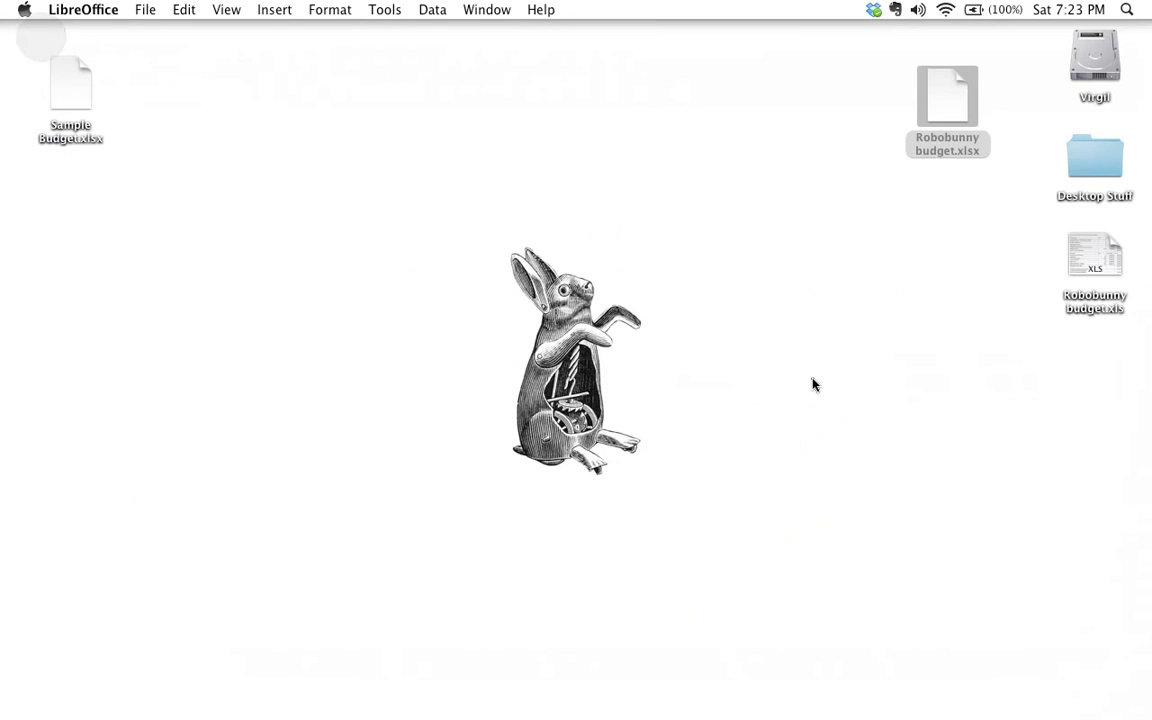
pyautogui.click(812, 383)
pyautogui.moveTo(1077, 278); pyautogui.dragTo(806, 128)
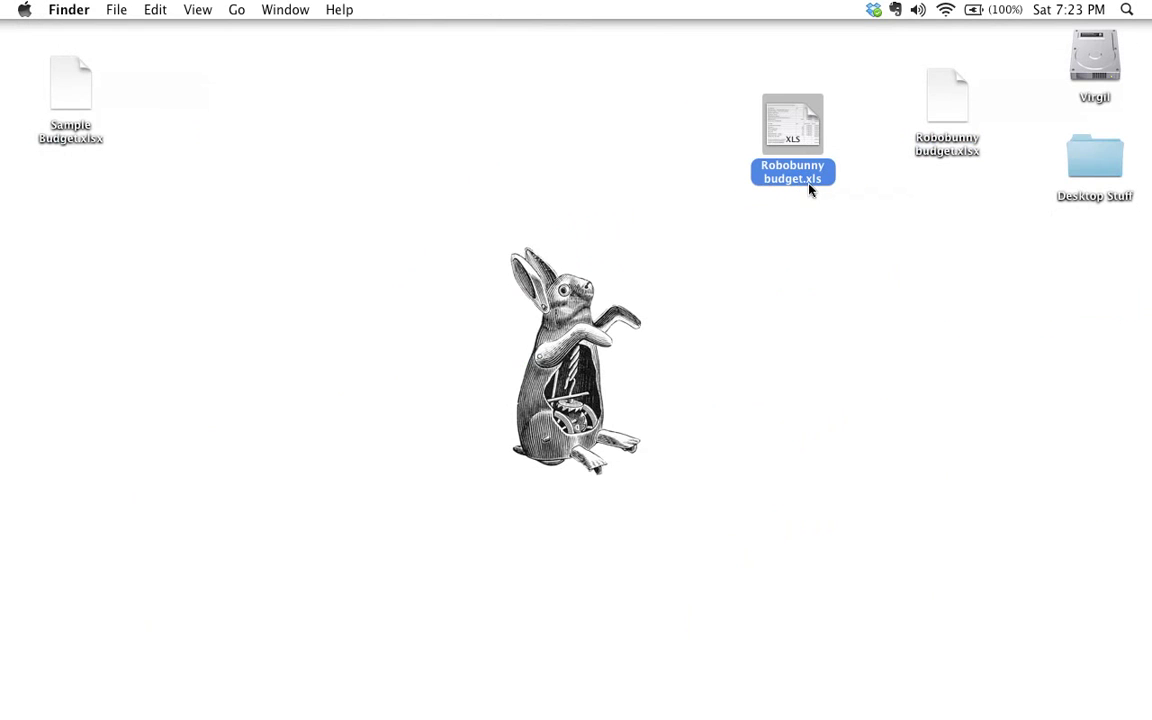
pyautogui.moveTo(789, 136); pyautogui.dragTo(845, 118)
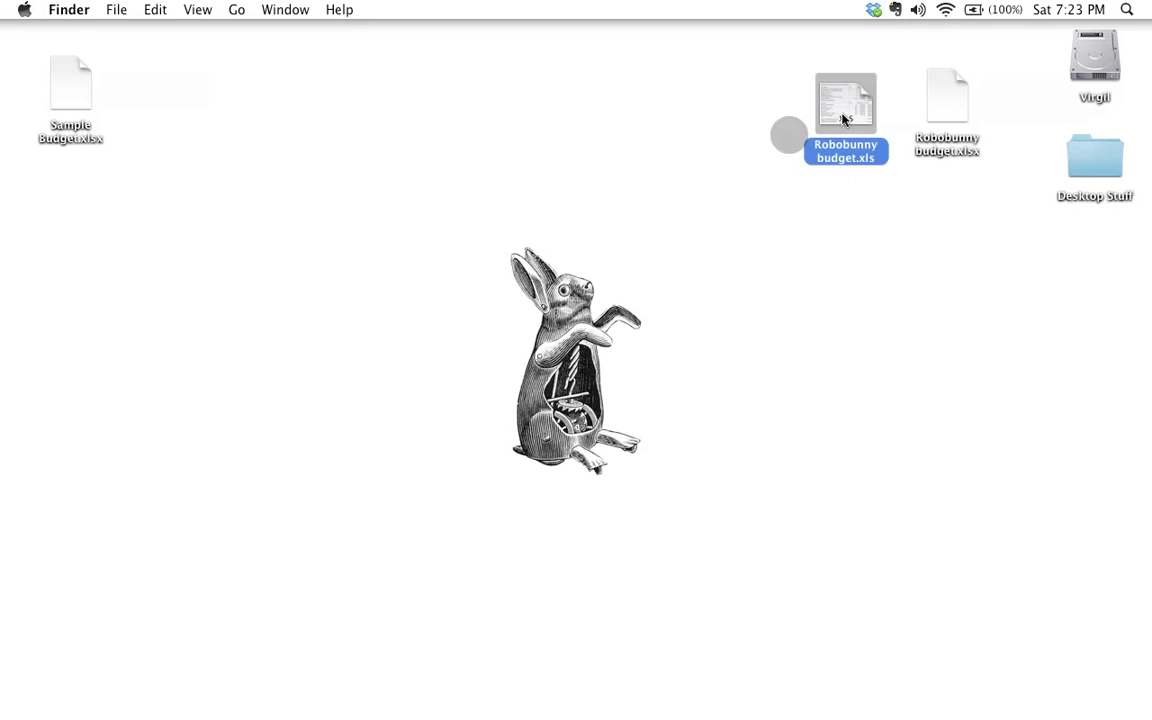
pyautogui.click(754, 211)
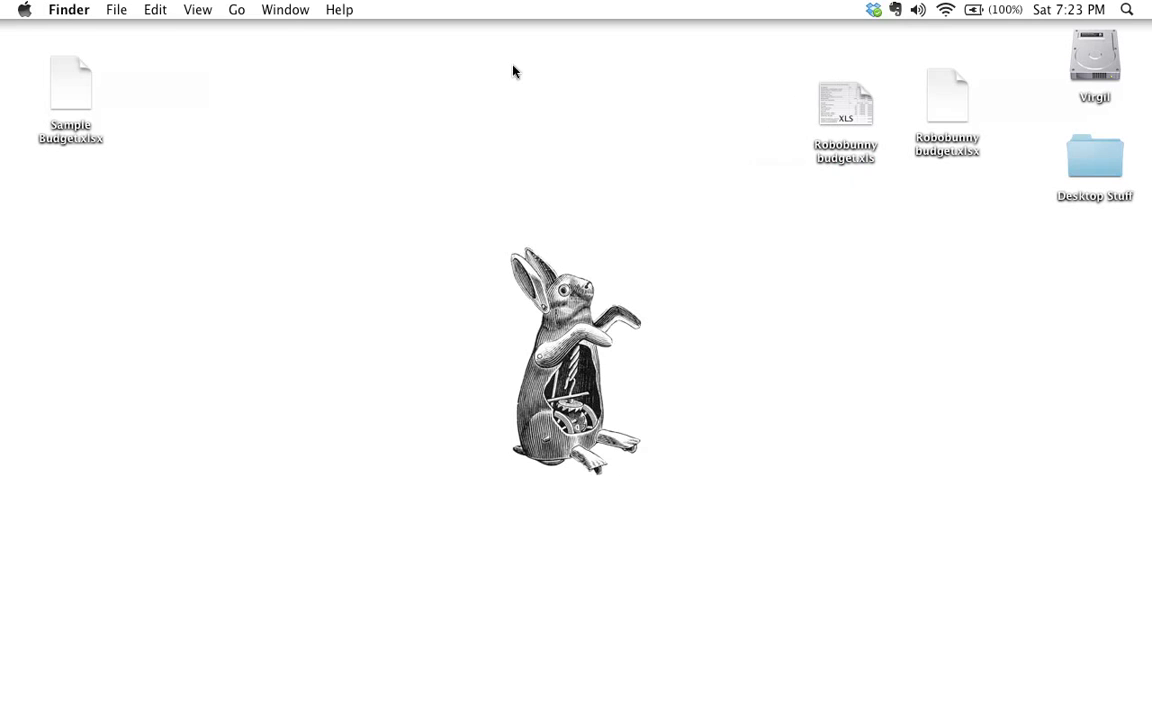
# Step: Move the Robobunny budget.xlsx icon below the .xls file on the desktop and back beside it
pyautogui.moveTo(948, 104)
pyautogui.mouseDown()
pyautogui.moveTo(962, 113)
pyautogui.moveTo(952, 117)
pyautogui.mouseUp()
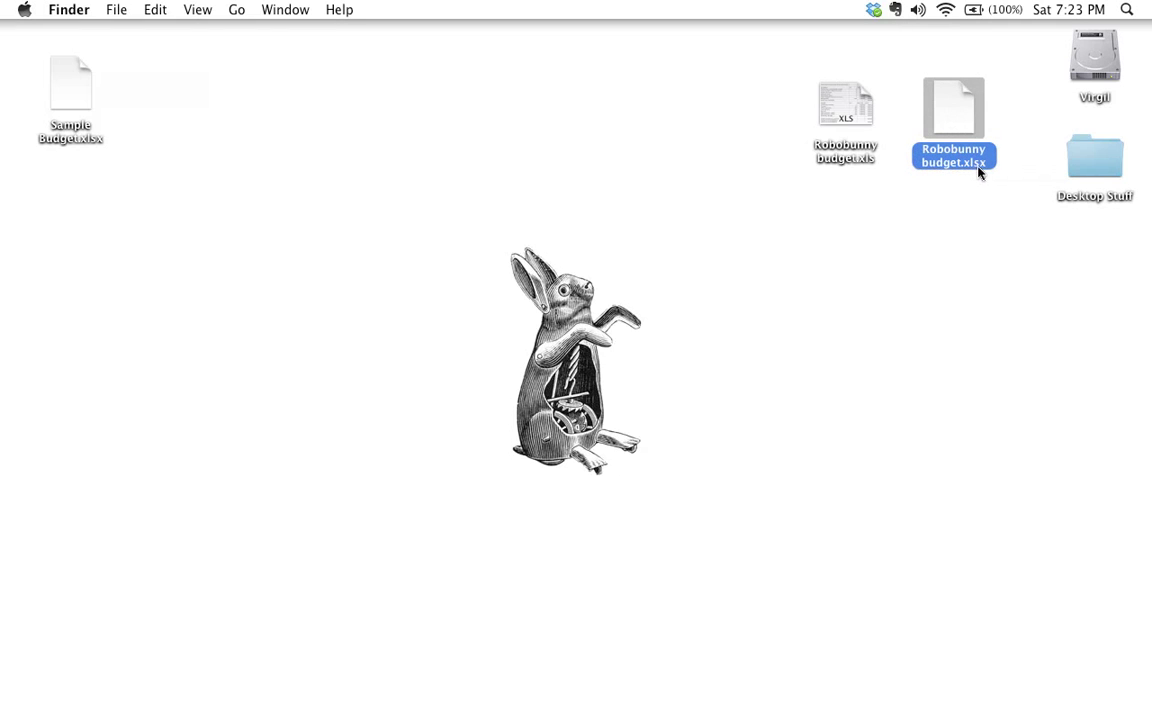
pyautogui.click(975, 245)
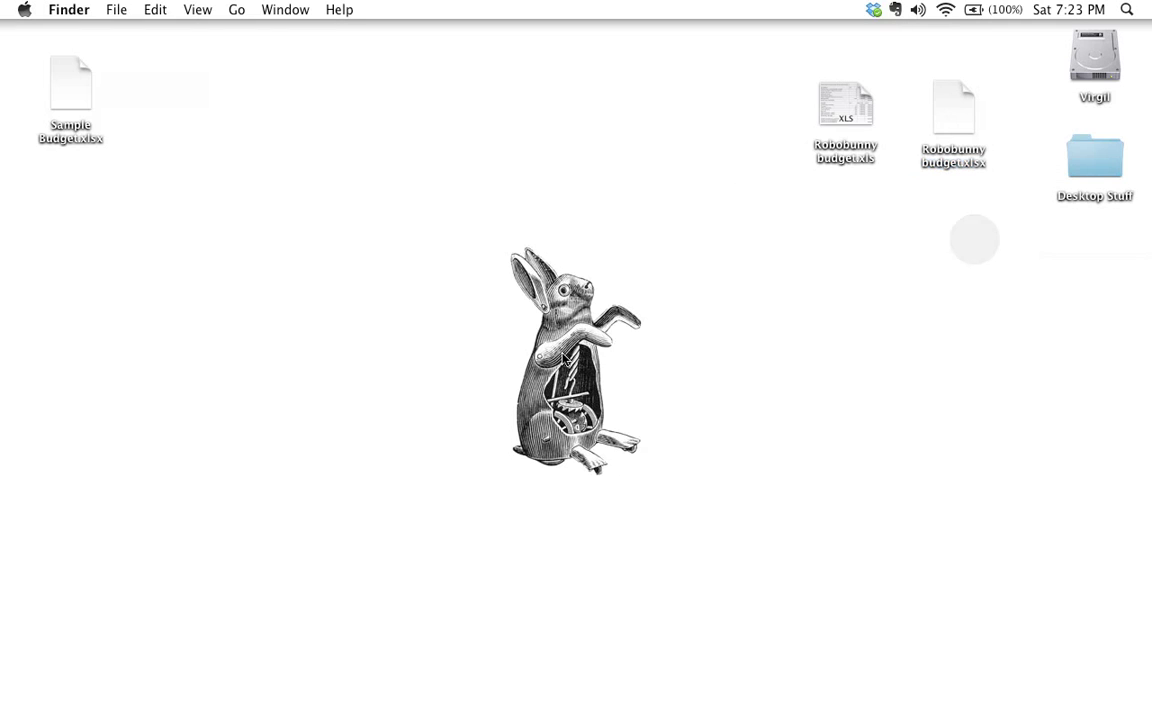
pyautogui.moveTo(946, 104); pyautogui.dragTo(882, 316)
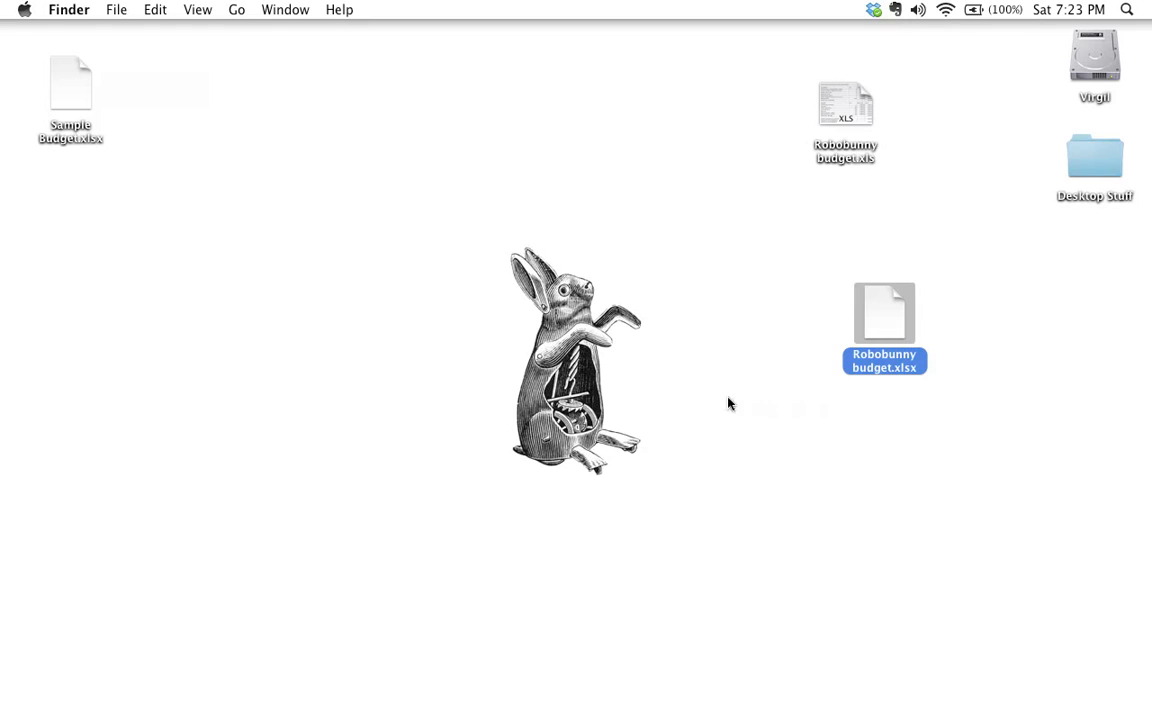
pyautogui.moveTo(879, 316); pyautogui.dragTo(850, 251)
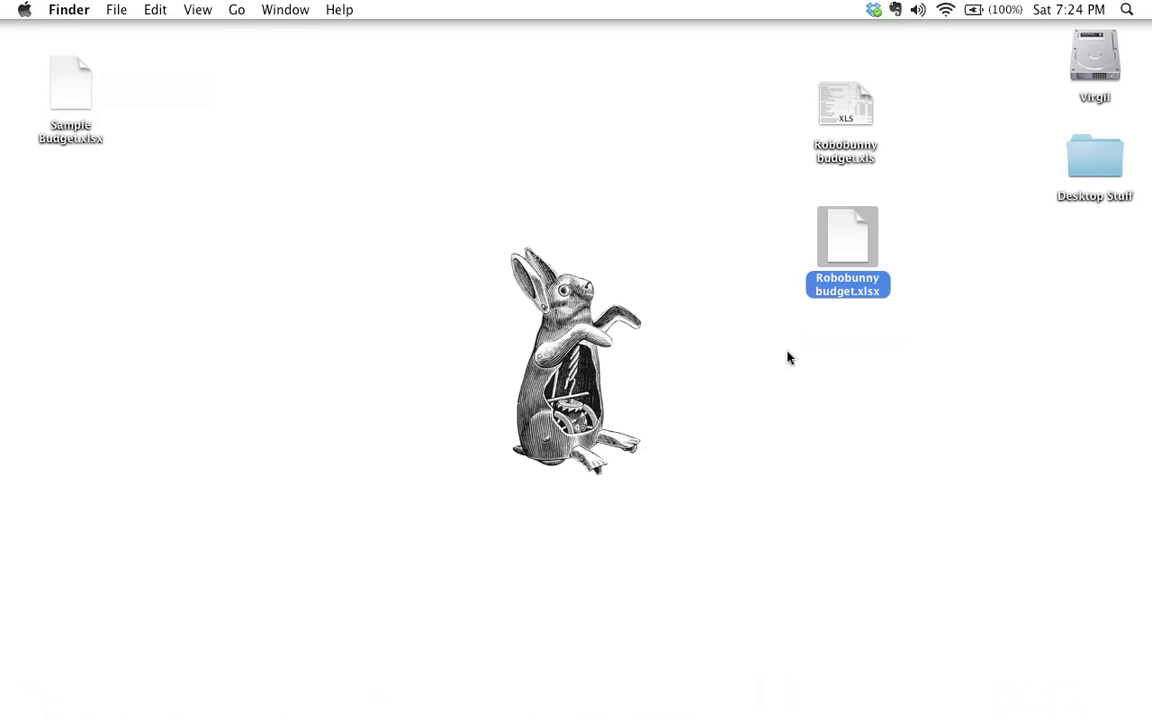
pyautogui.moveTo(840, 244); pyautogui.dragTo(943, 122)
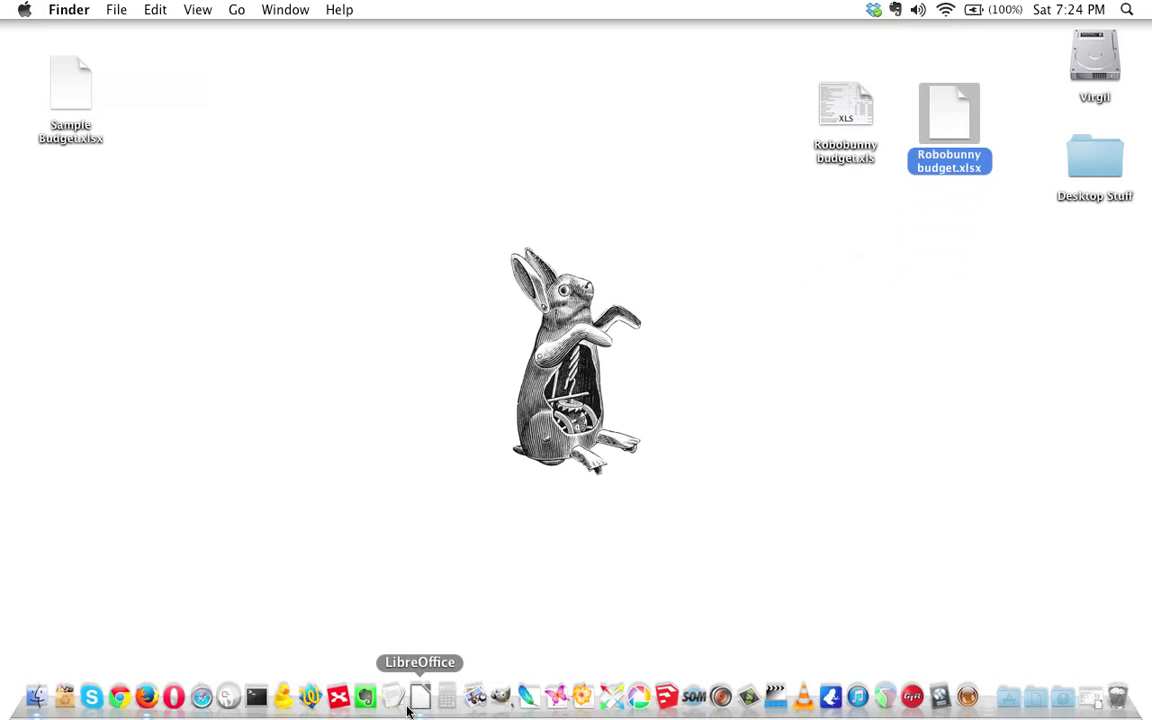
# Step: Switch to LibreOffice and save a copy of the workbook to the Desktop as Robobunny budget.ods in ODF Spreadsheet format
pyautogui.click(419, 699)
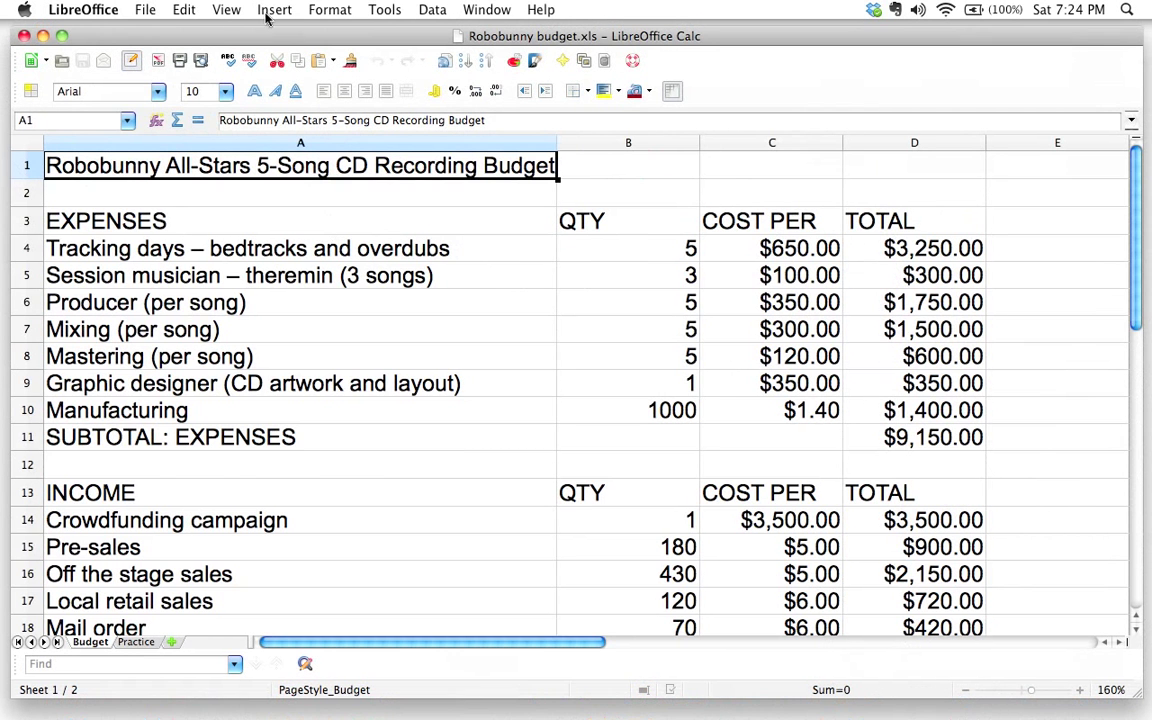
pyautogui.click(142, 11)
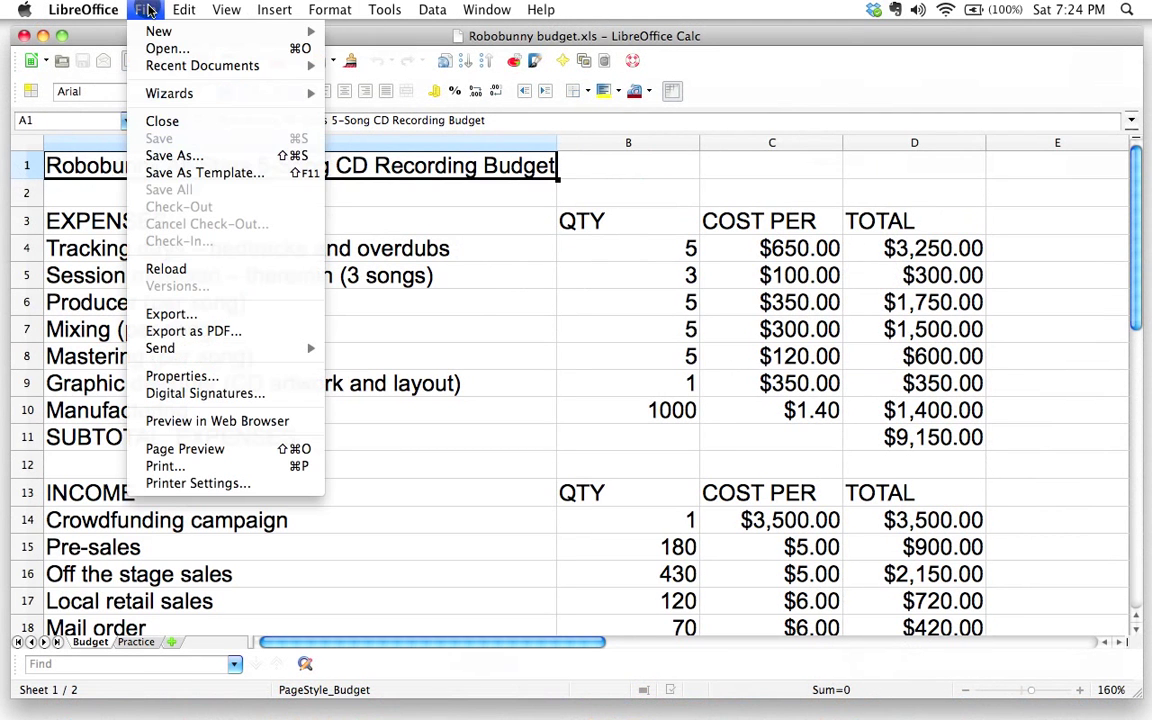
pyautogui.click(151, 160)
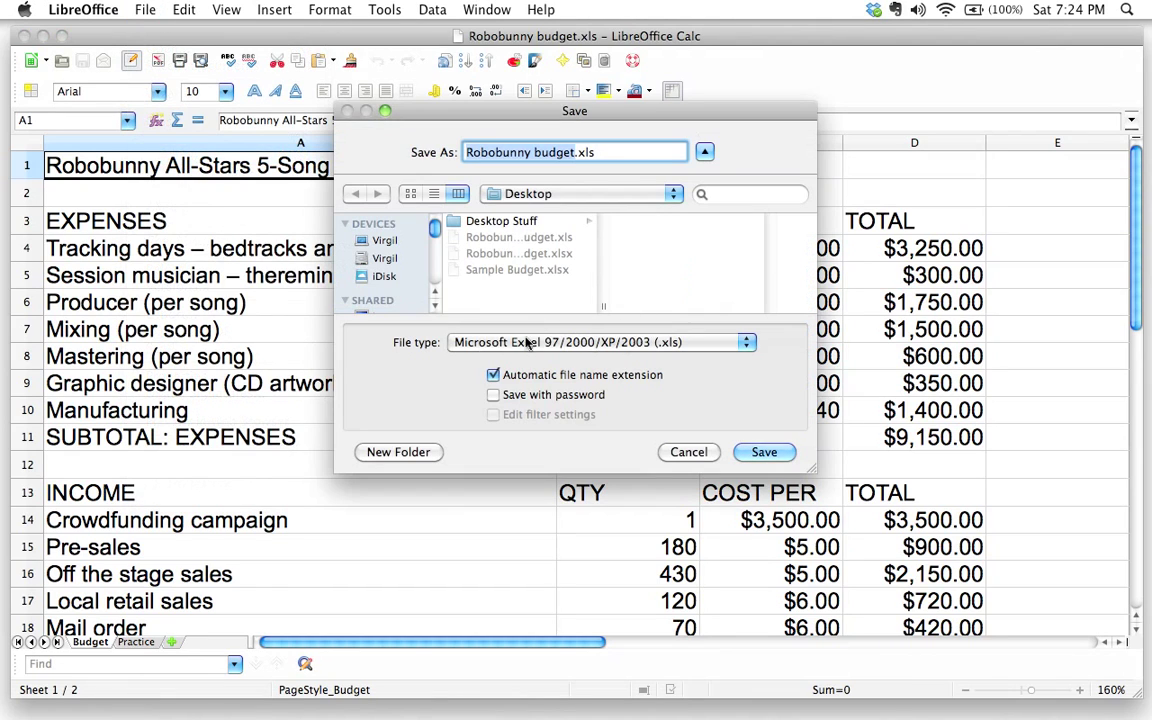
pyautogui.click(452, 343)
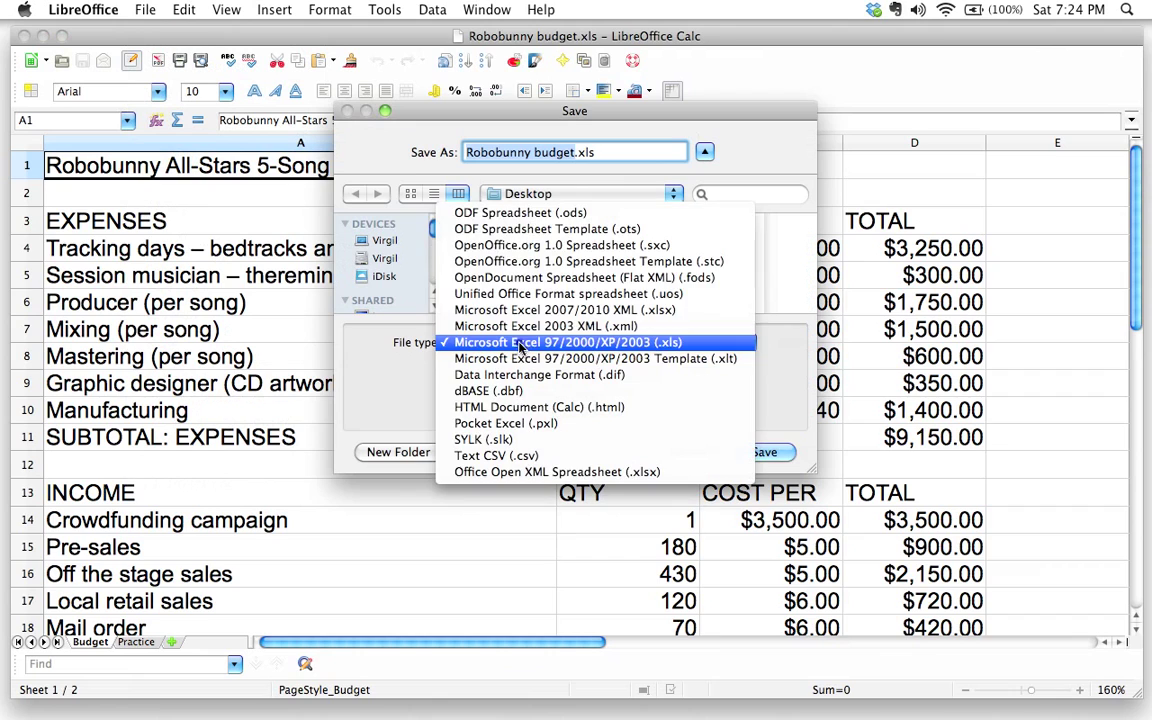
pyautogui.click(530, 218)
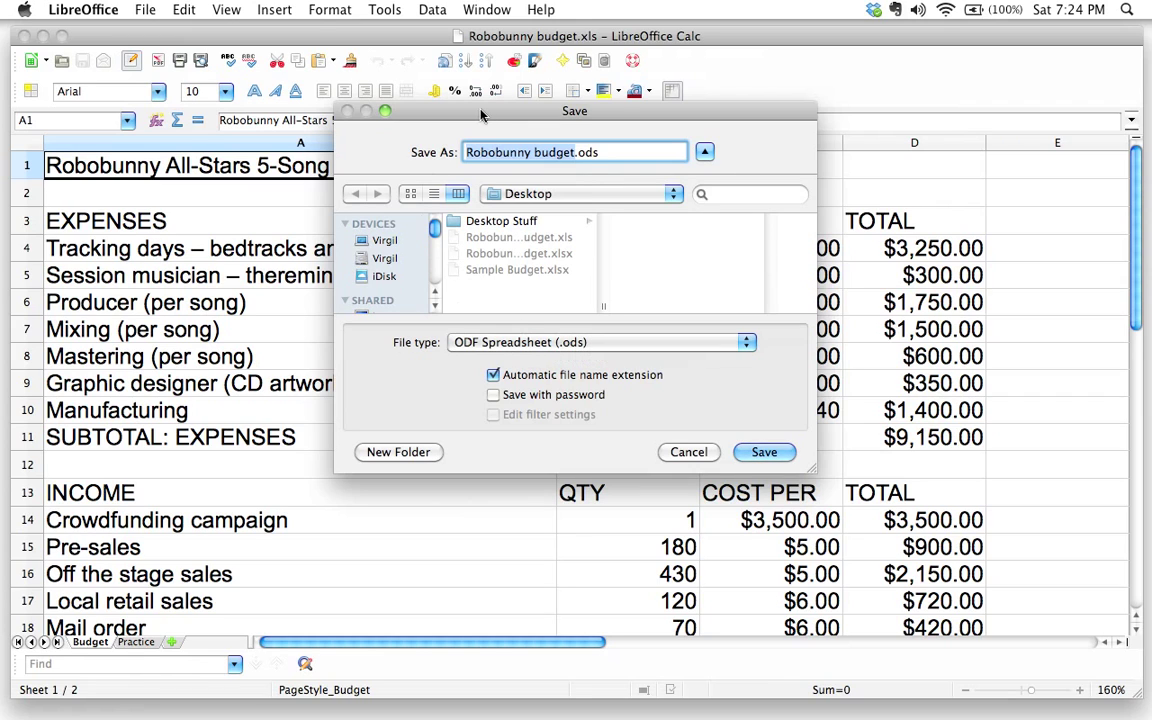
pyautogui.moveTo(480, 115); pyautogui.dragTo(480, 150)
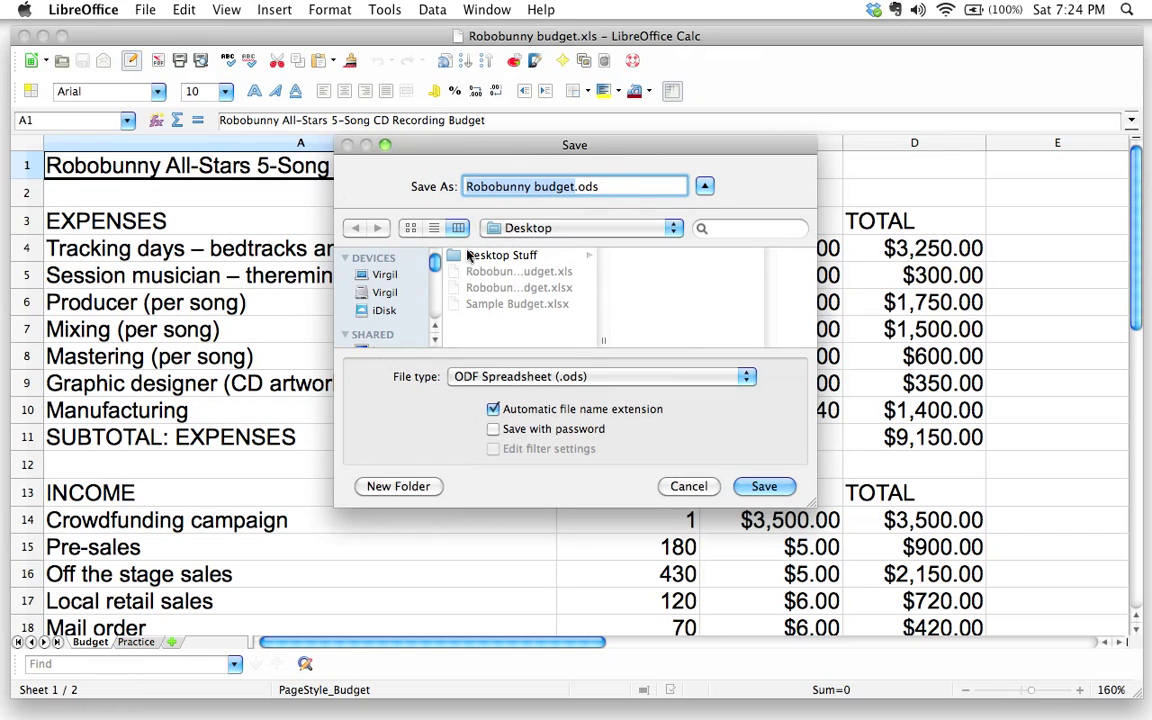
pyautogui.click(605, 186)
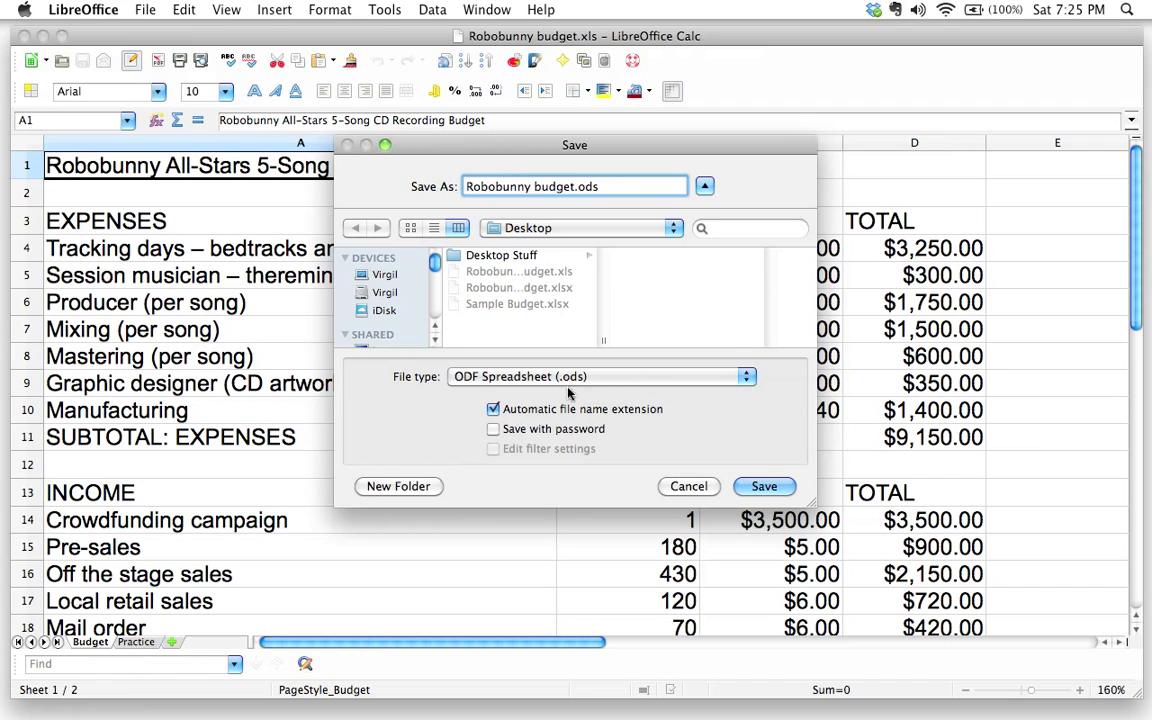
pyautogui.moveTo(524, 147); pyautogui.dragTo(527, 147)
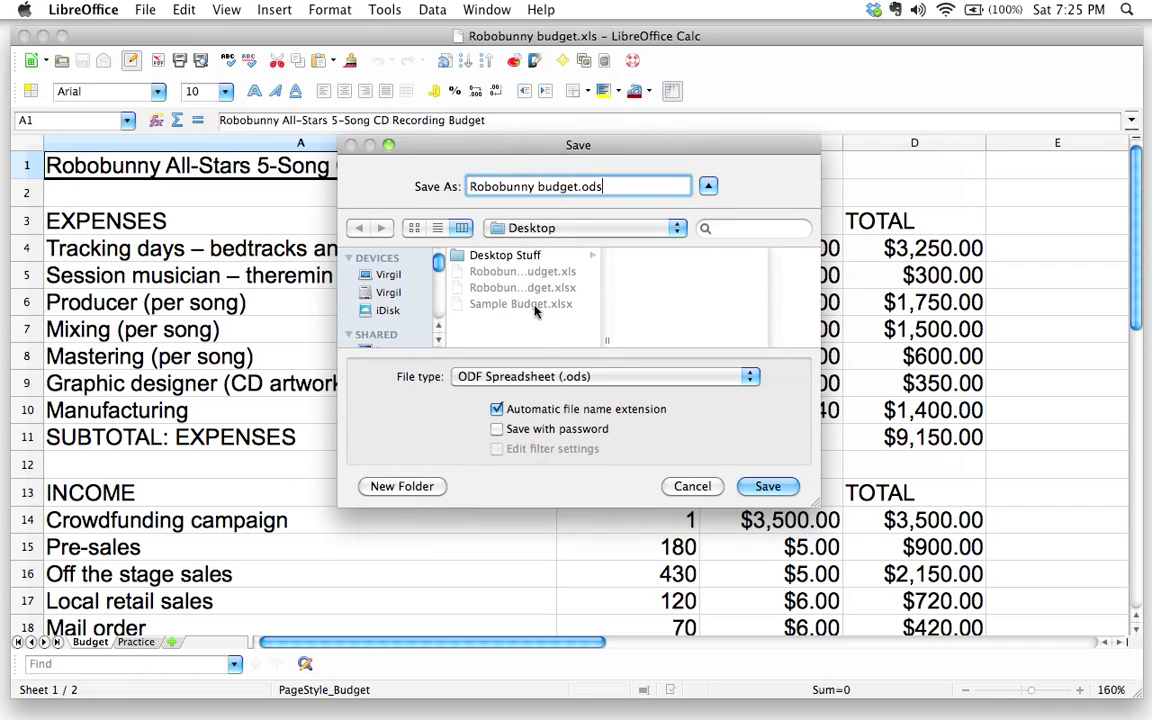
pyautogui.click(607, 377)
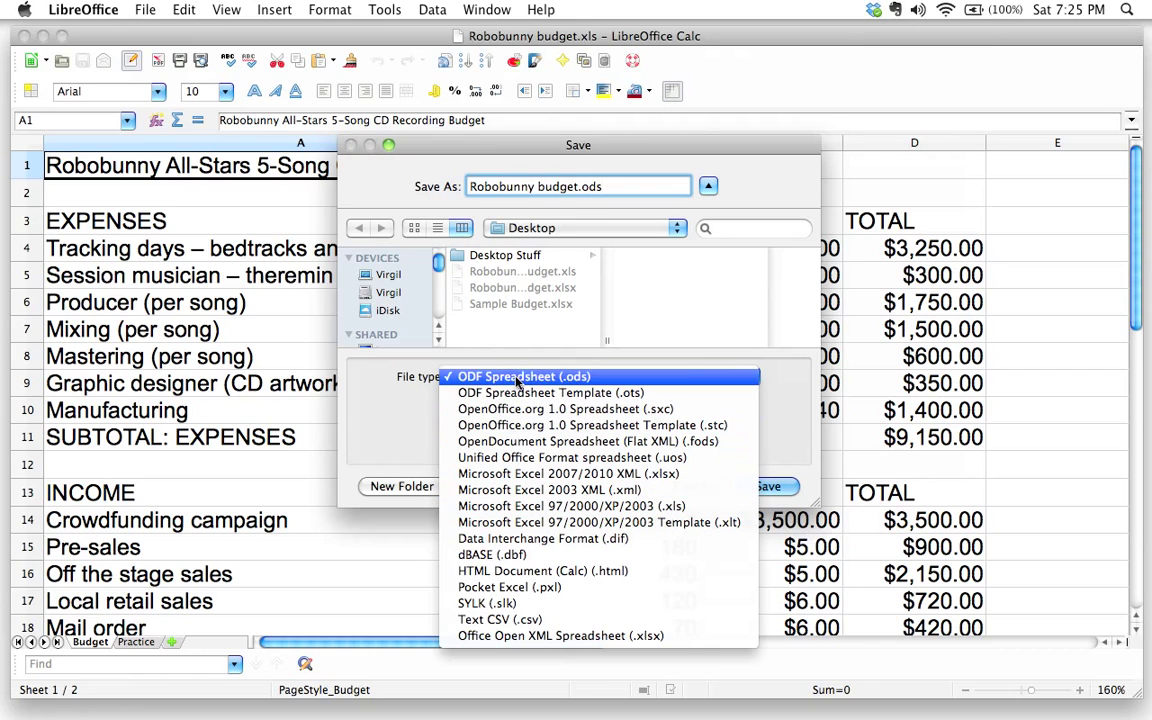
pyautogui.click(505, 376)
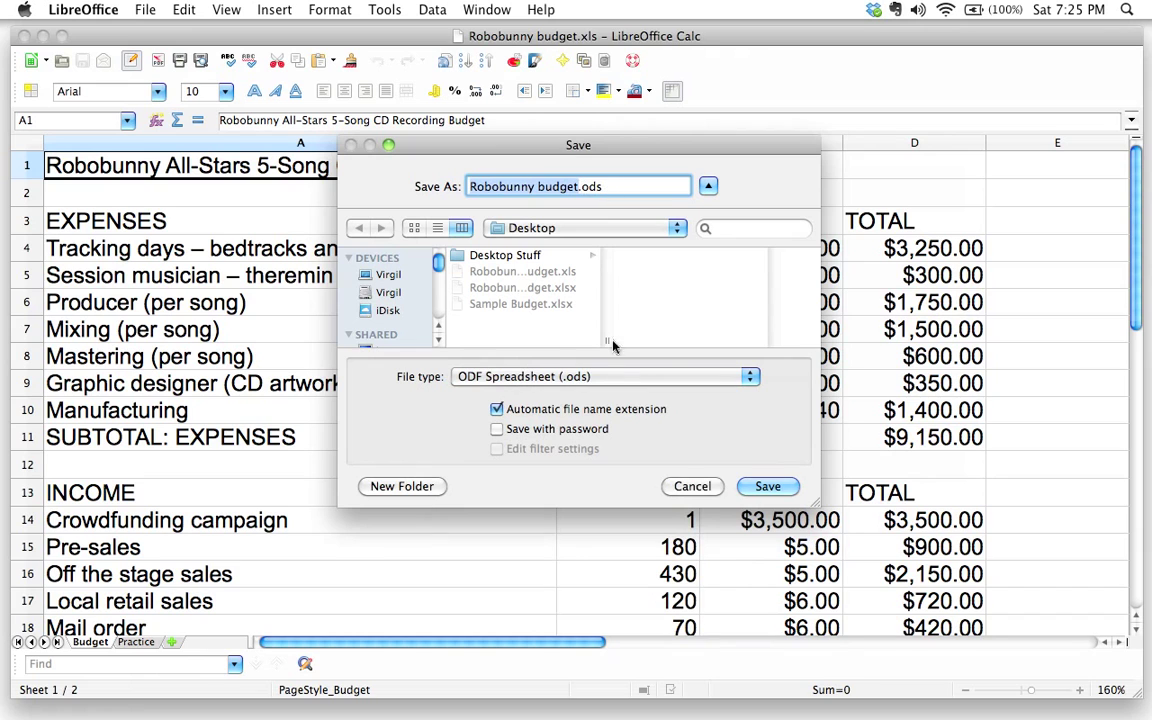
pyautogui.click(768, 487)
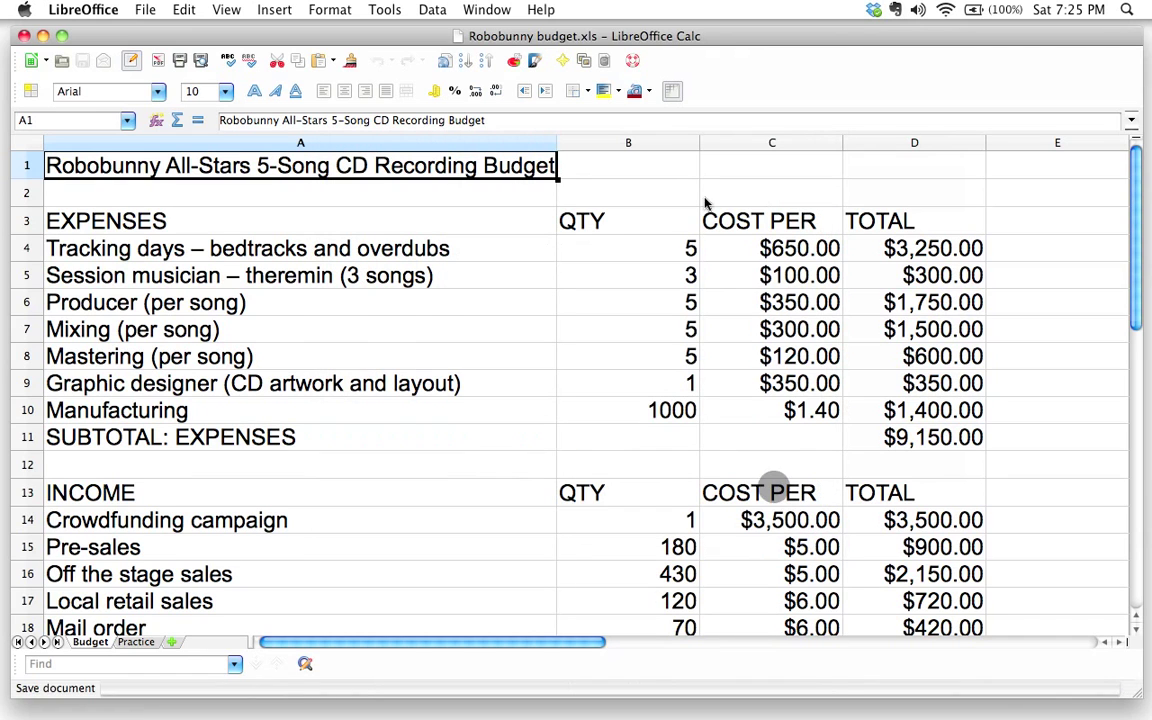
# Step: Minimize the workbook window and move the Robobunny budget.ods icon below the .xls and .xlsx files on the desktop
pyautogui.click(43, 36)
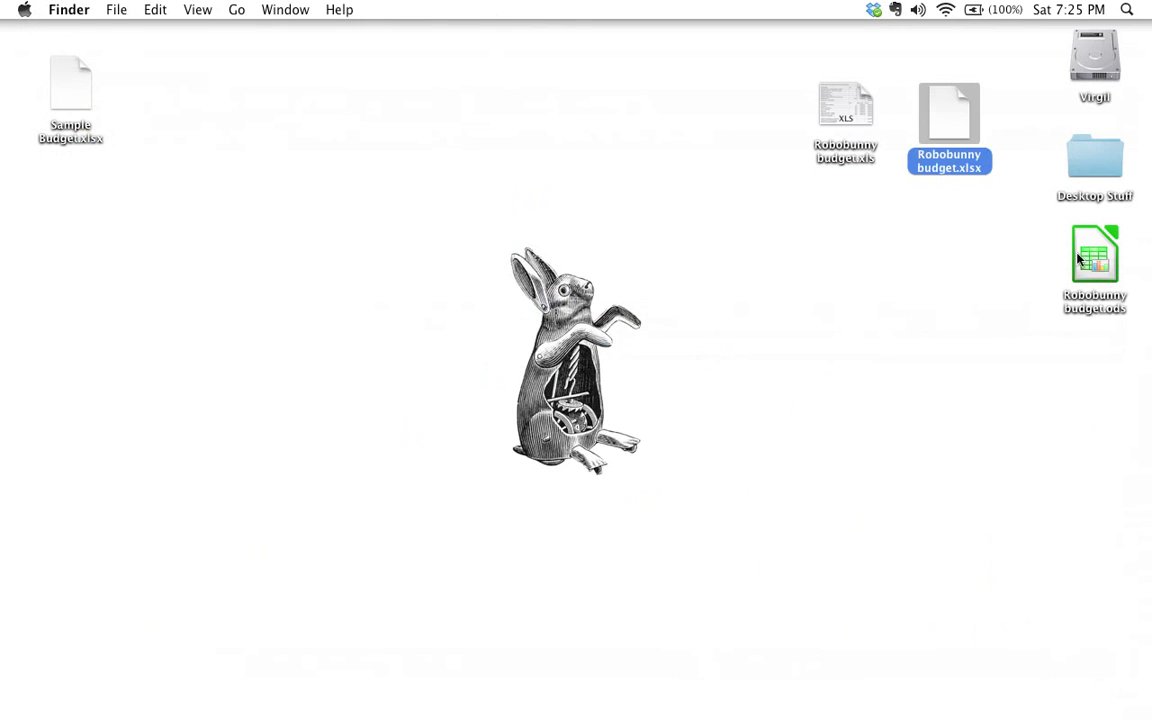
pyautogui.moveTo(1080, 259); pyautogui.dragTo(898, 277)
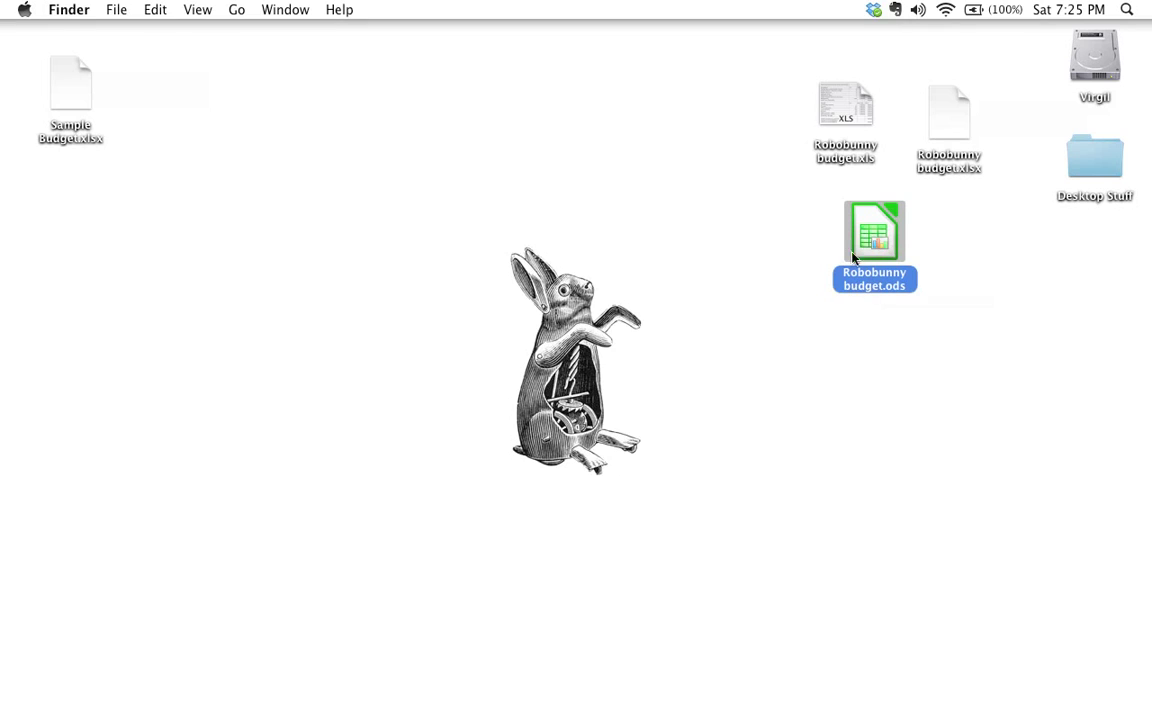
pyautogui.moveTo(761, 84); pyautogui.dragTo(979, 329)
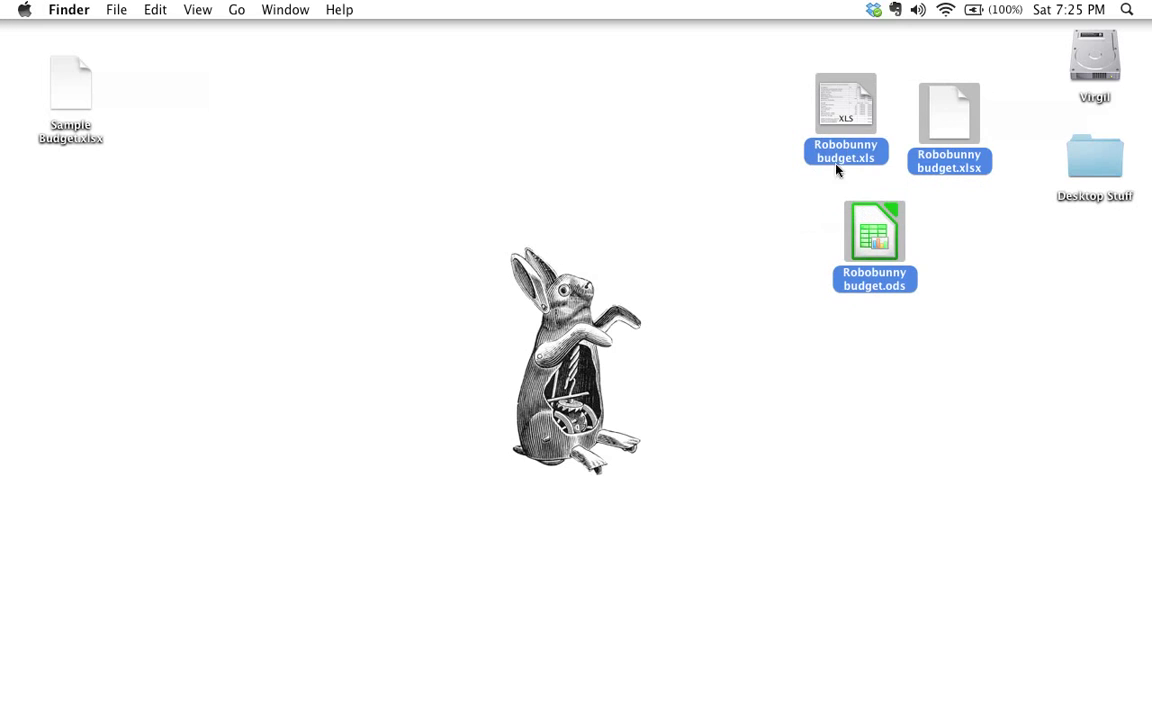
pyautogui.click(771, 303)
pyautogui.moveTo(782, 66); pyautogui.dragTo(972, 242)
pyautogui.click(949, 422)
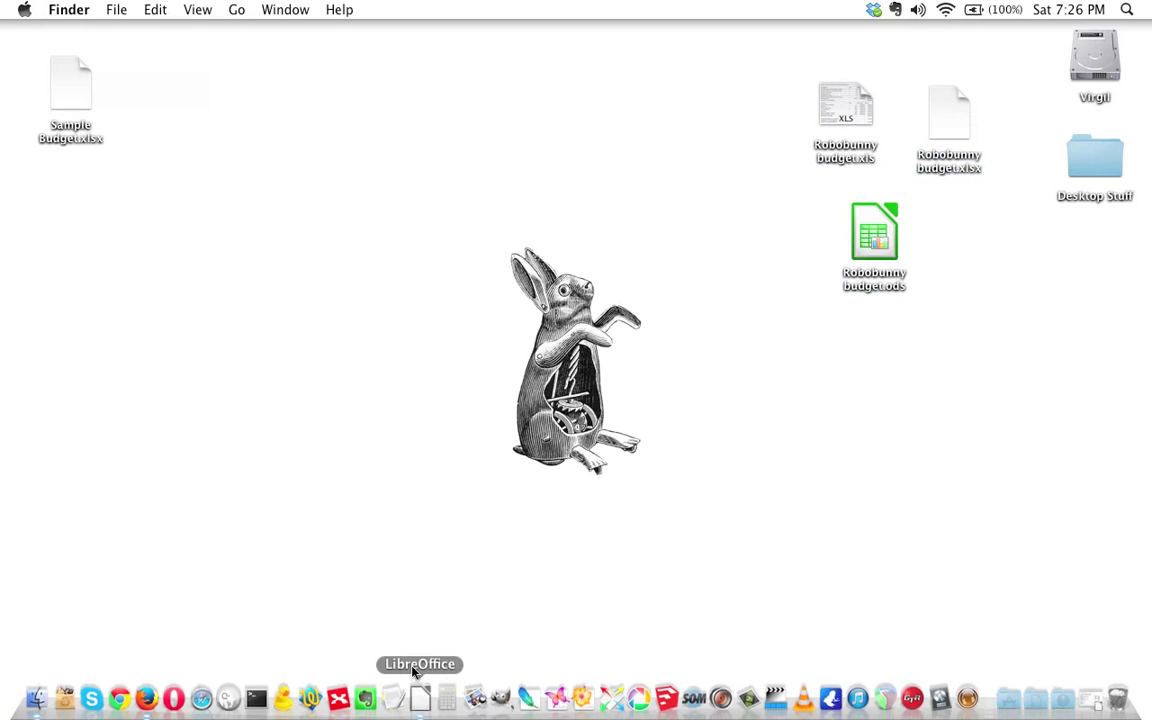
# Step: Back in LibreOffice, save the workbook to the Desktop as Robobunny budget.csv in Text CSV format, with Unicode (UTF-8), comma field delimiter and cell content as shown
pyautogui.click(418, 696)
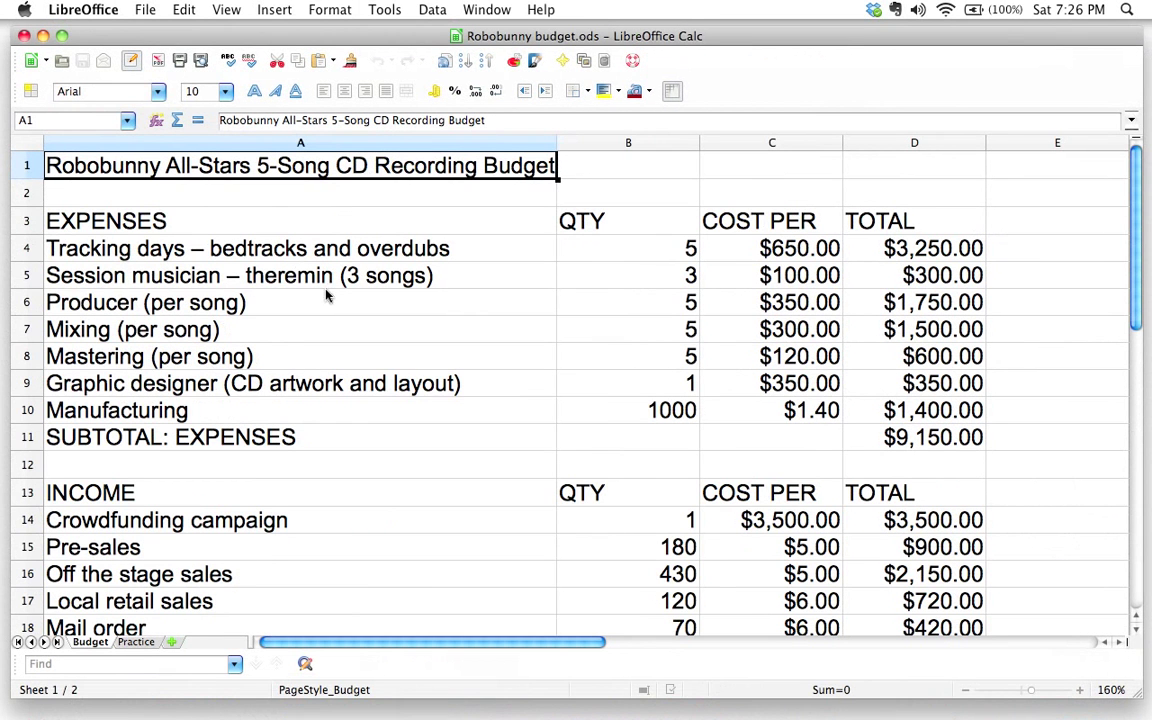
pyautogui.click(146, 12)
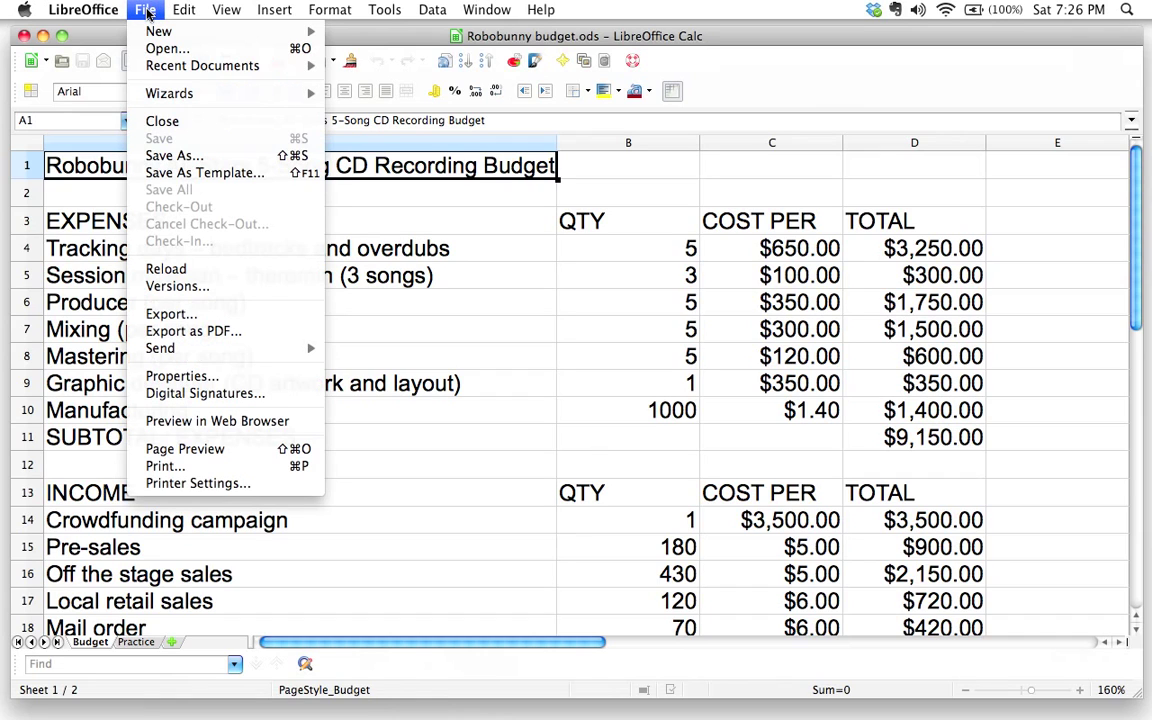
pyautogui.click(168, 157)
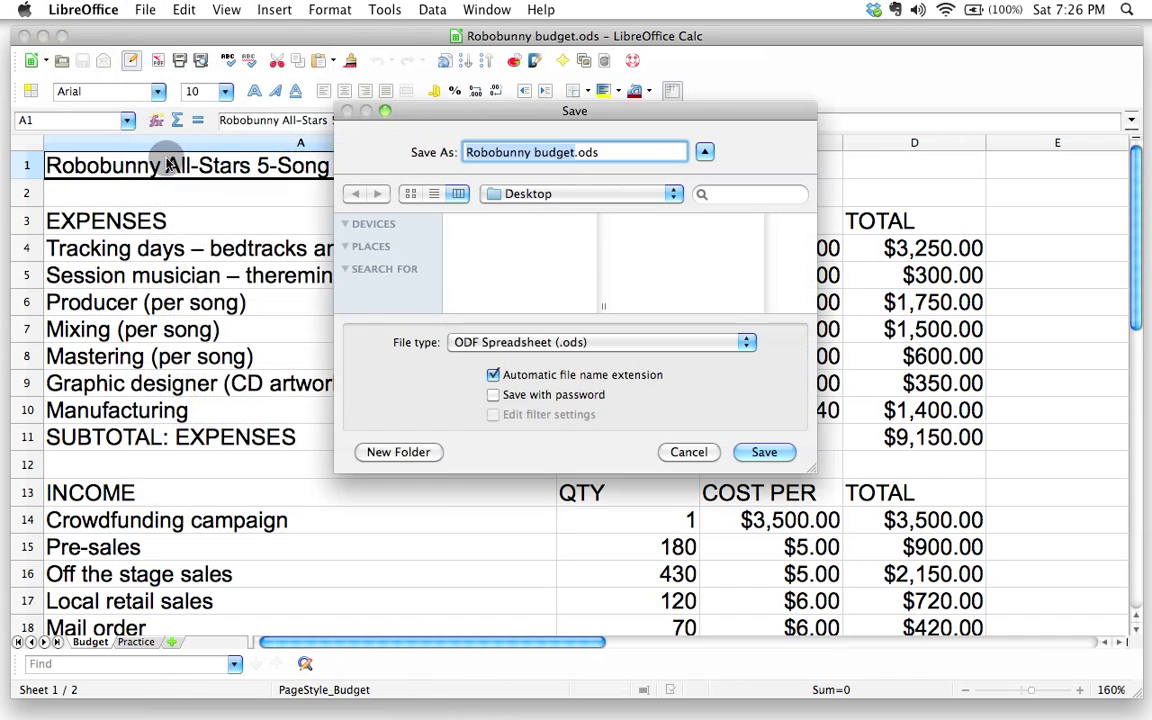
pyautogui.click(648, 343)
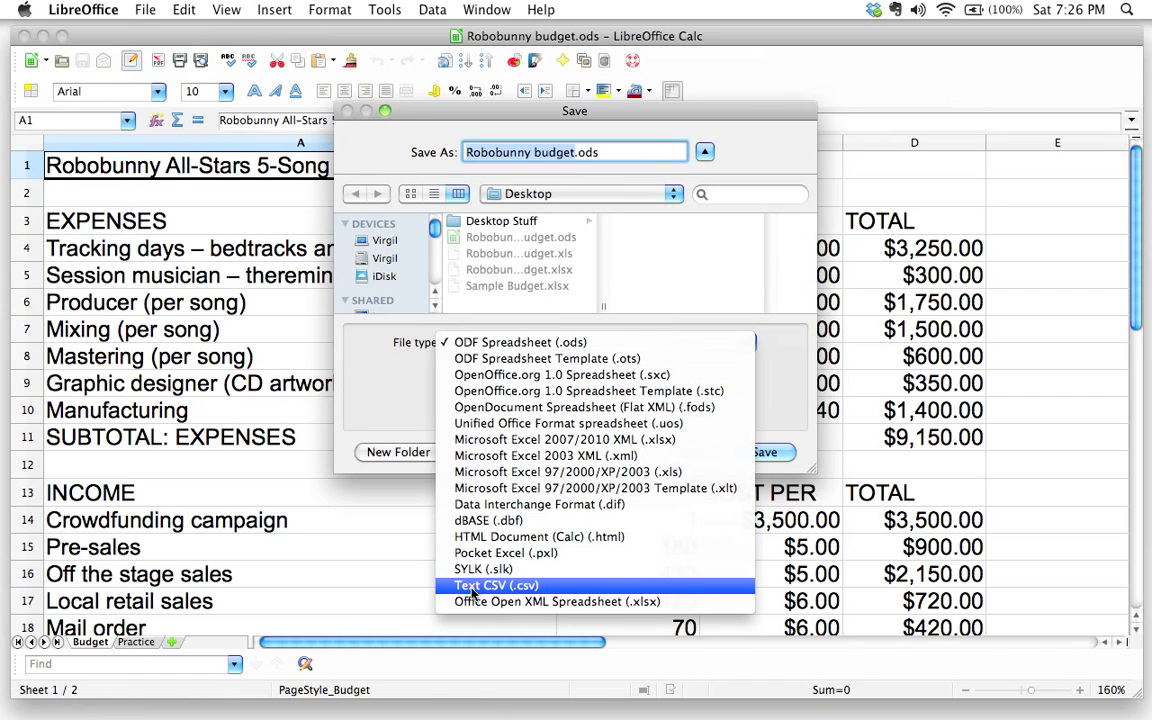
pyautogui.click(549, 593)
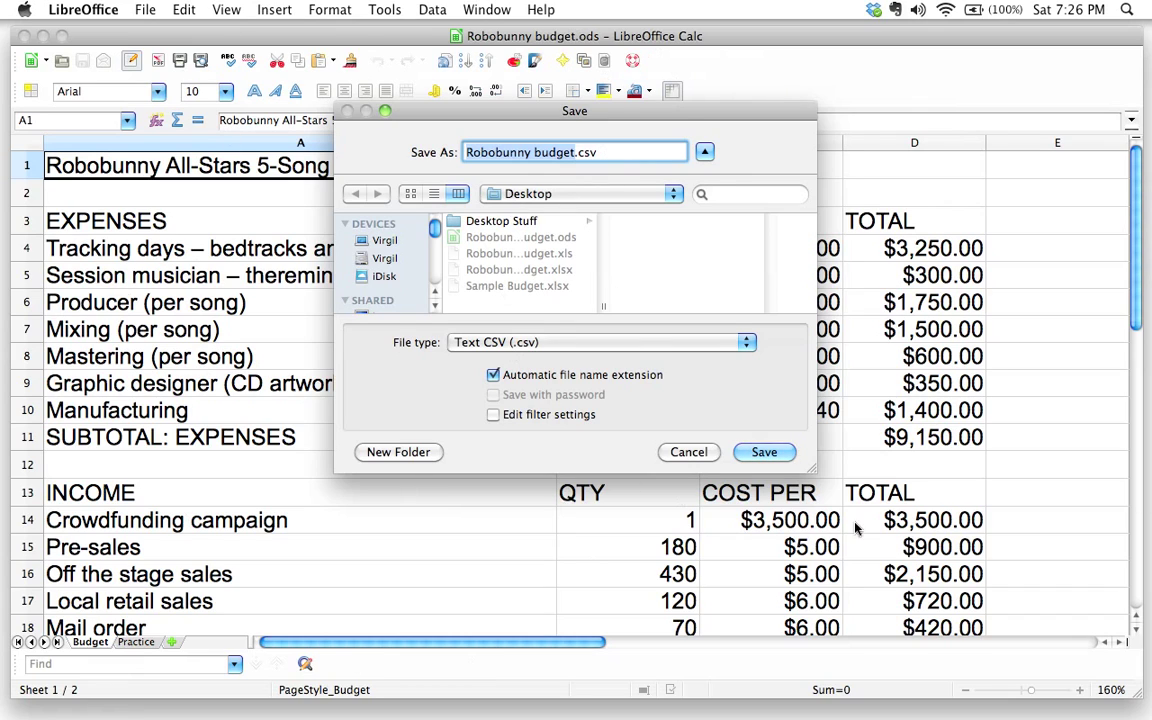
pyautogui.click(764, 452)
pyautogui.moveTo(379, 444); pyautogui.dragTo(598, 213)
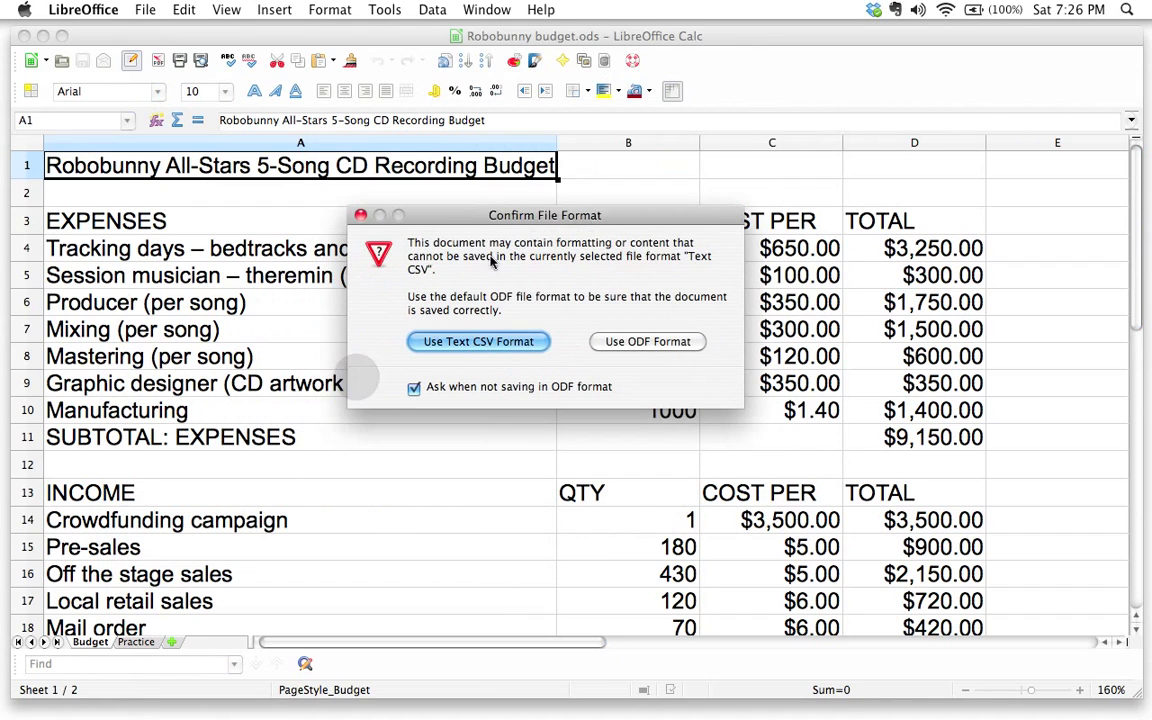
pyautogui.click(441, 345)
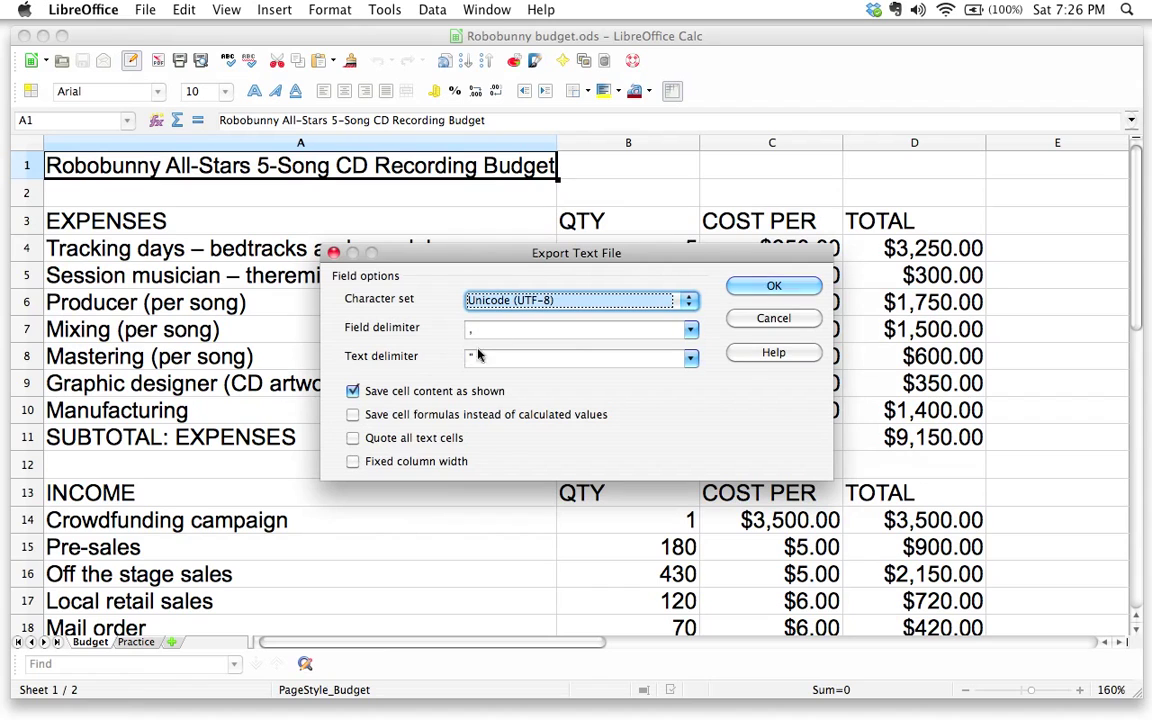
pyautogui.click(774, 286)
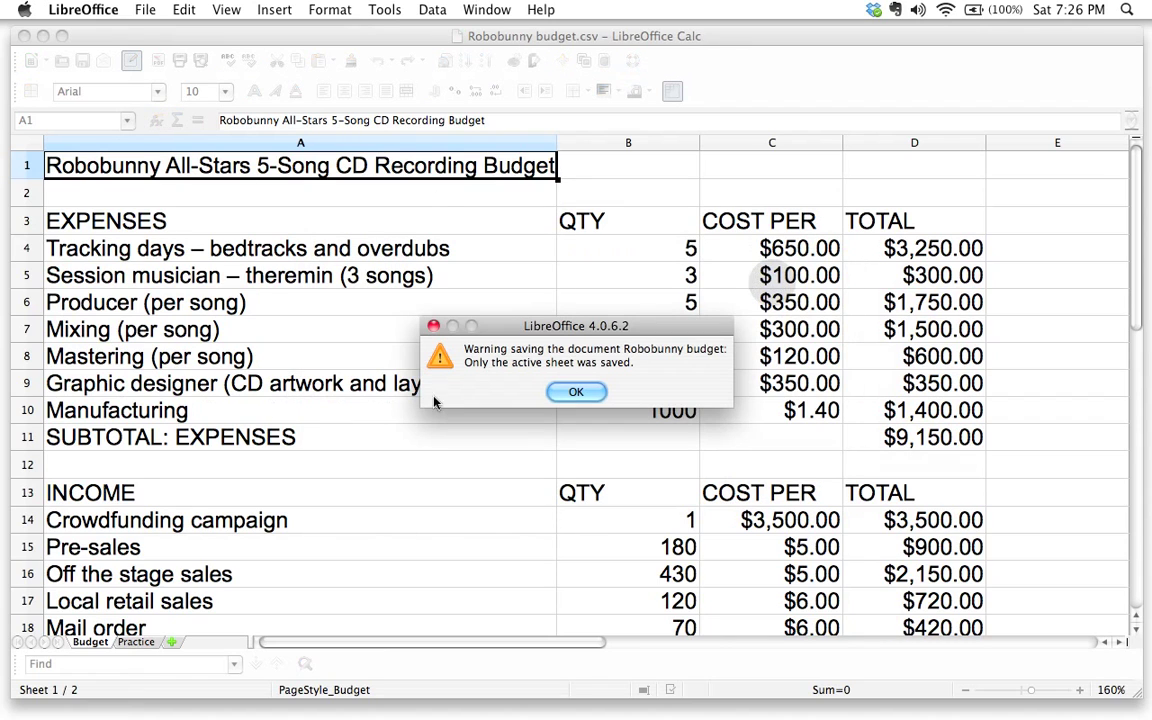
pyautogui.moveTo(538, 326); pyautogui.dragTo(557, 254)
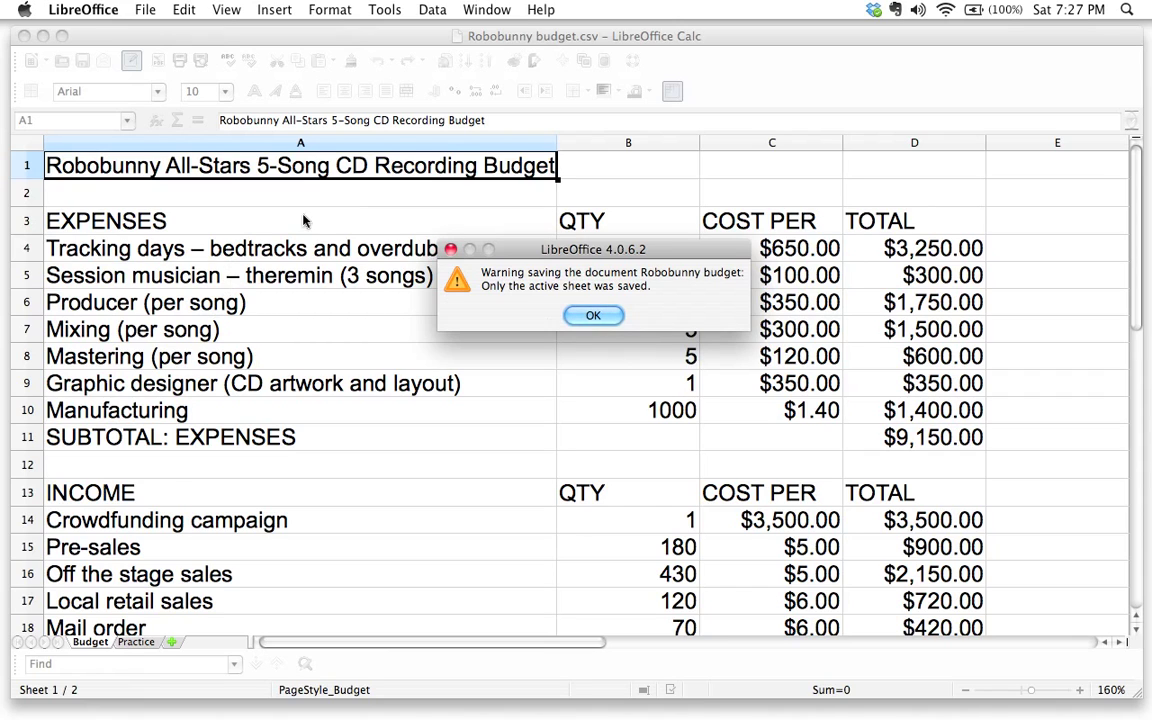
pyautogui.click(591, 315)
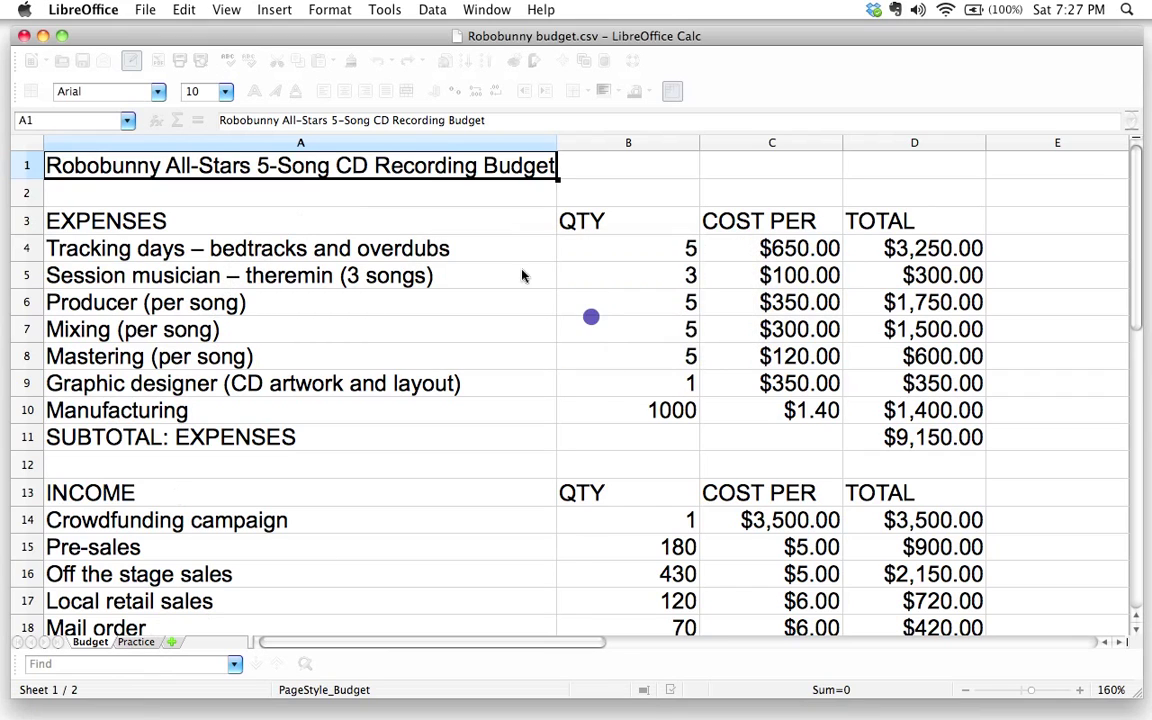
# Step: Move the Robobunny budget.csv icon below the other budget files on the desktop and inspect its plain text in TextWrangler
pyautogui.click(43, 35)
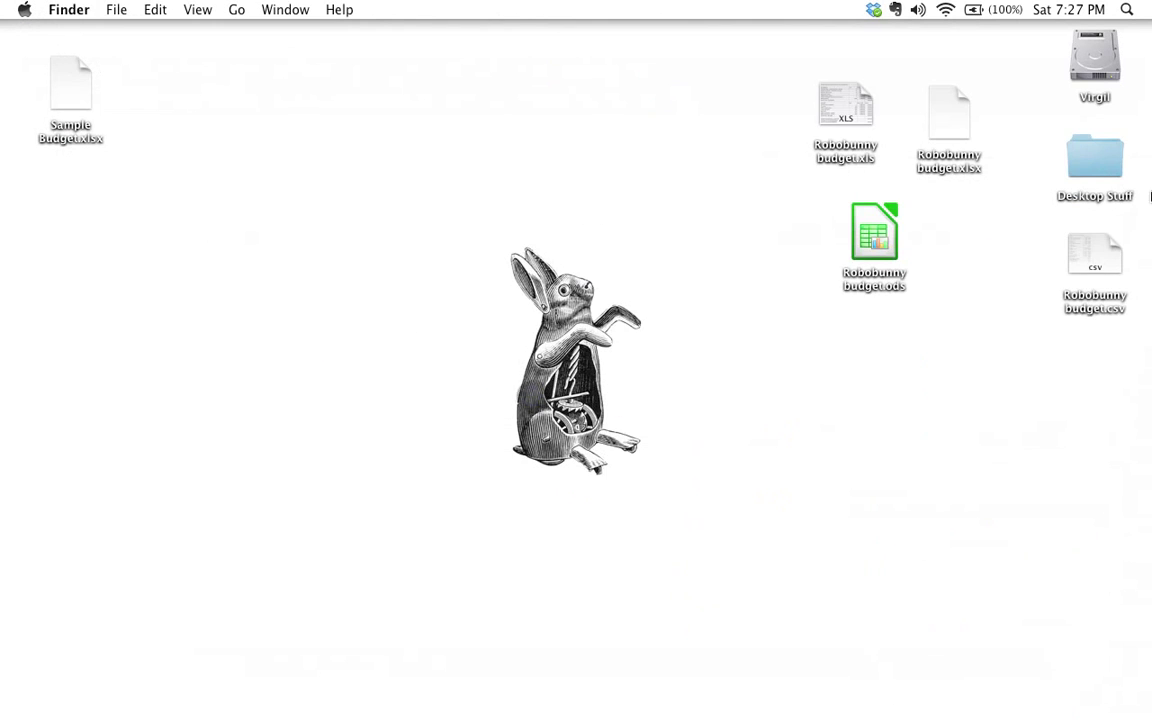
pyautogui.moveTo(1090, 254); pyautogui.dragTo(765, 375)
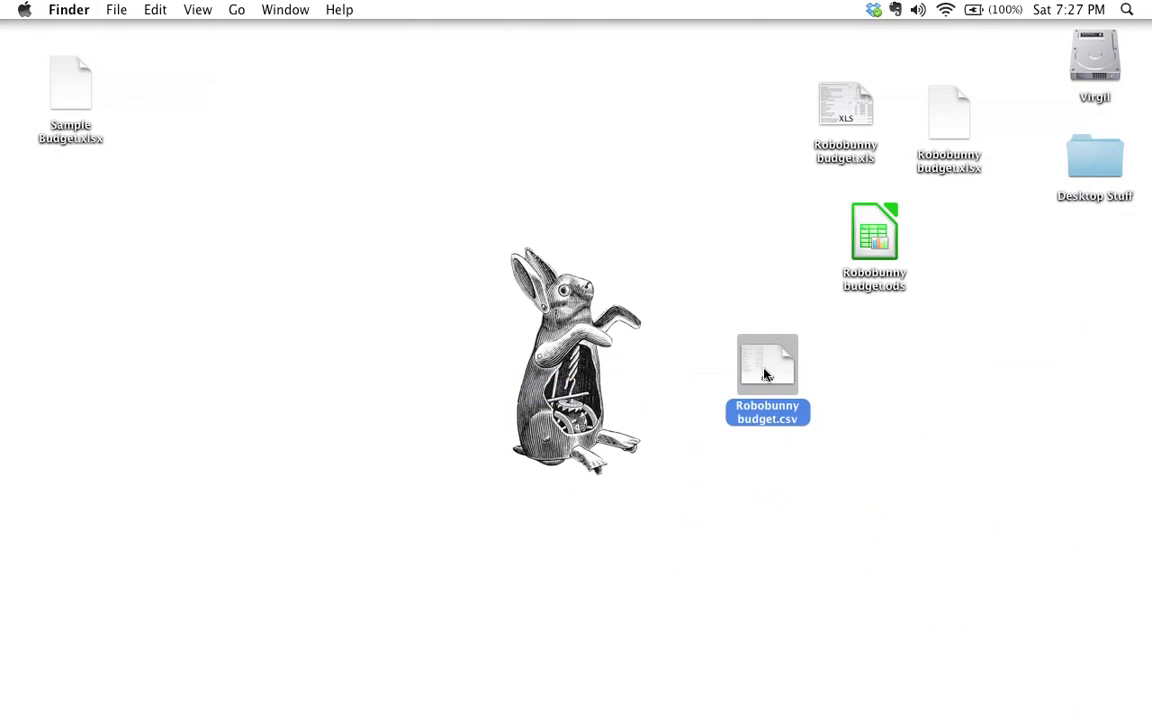
pyautogui.rightClick(765, 375)
pyautogui.moveTo(800, 351)
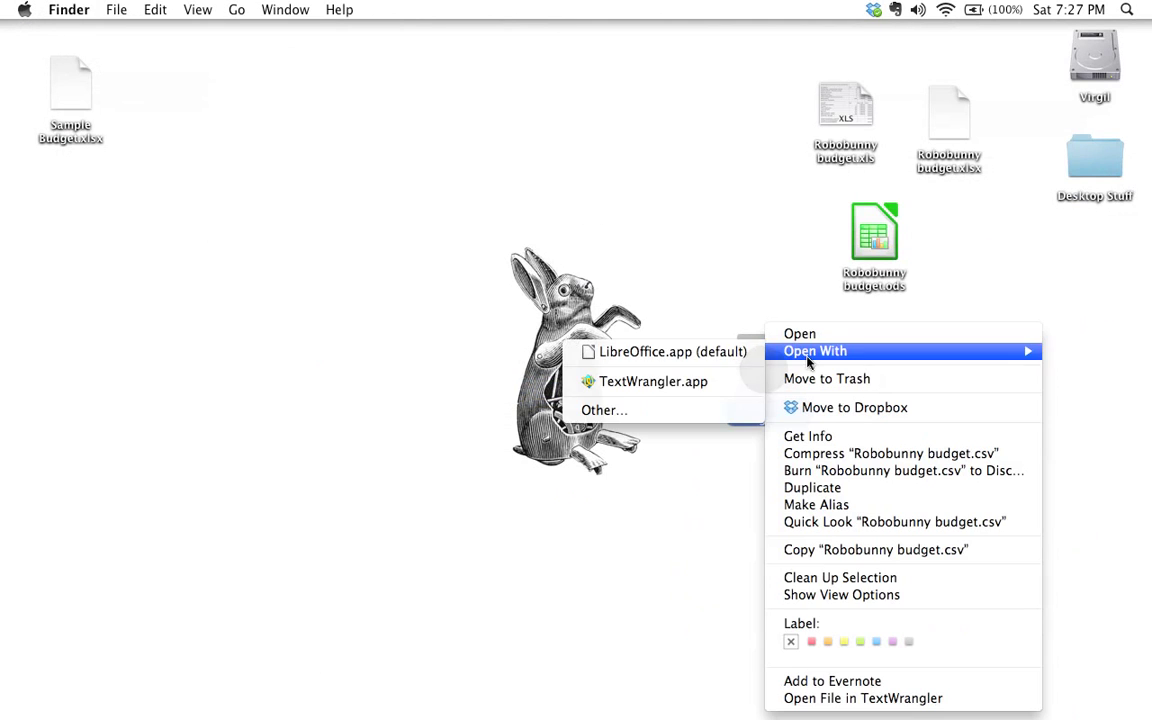
pyautogui.click(688, 382)
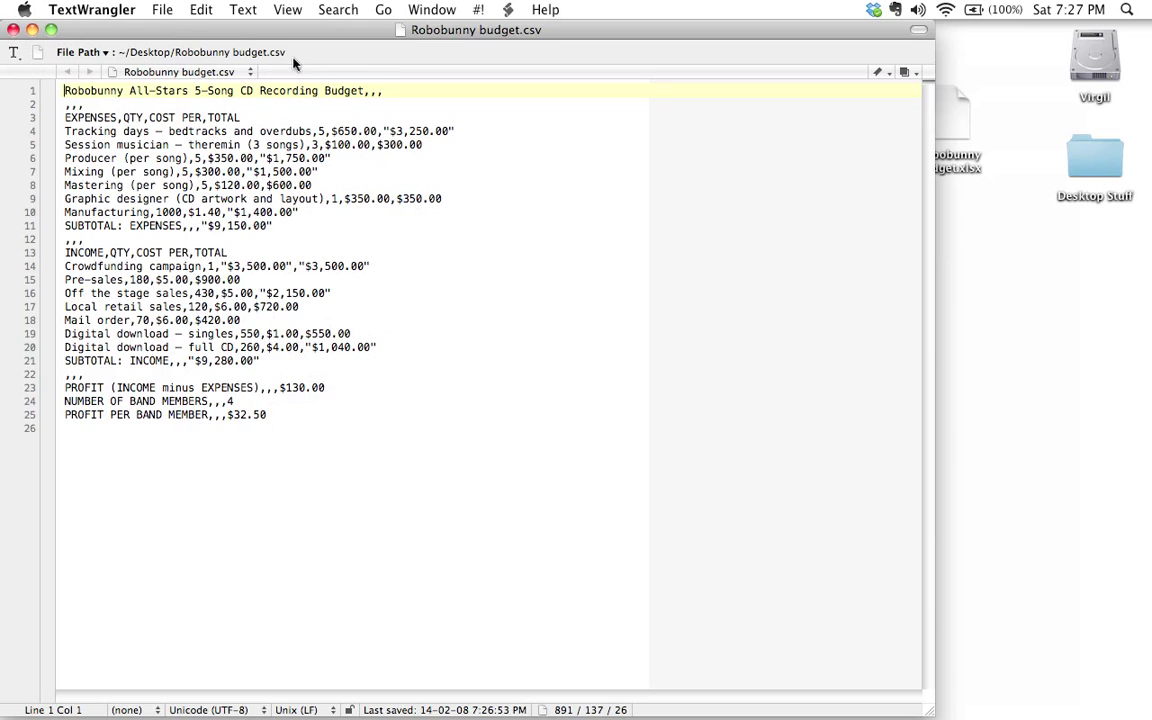
pyautogui.click(12, 31)
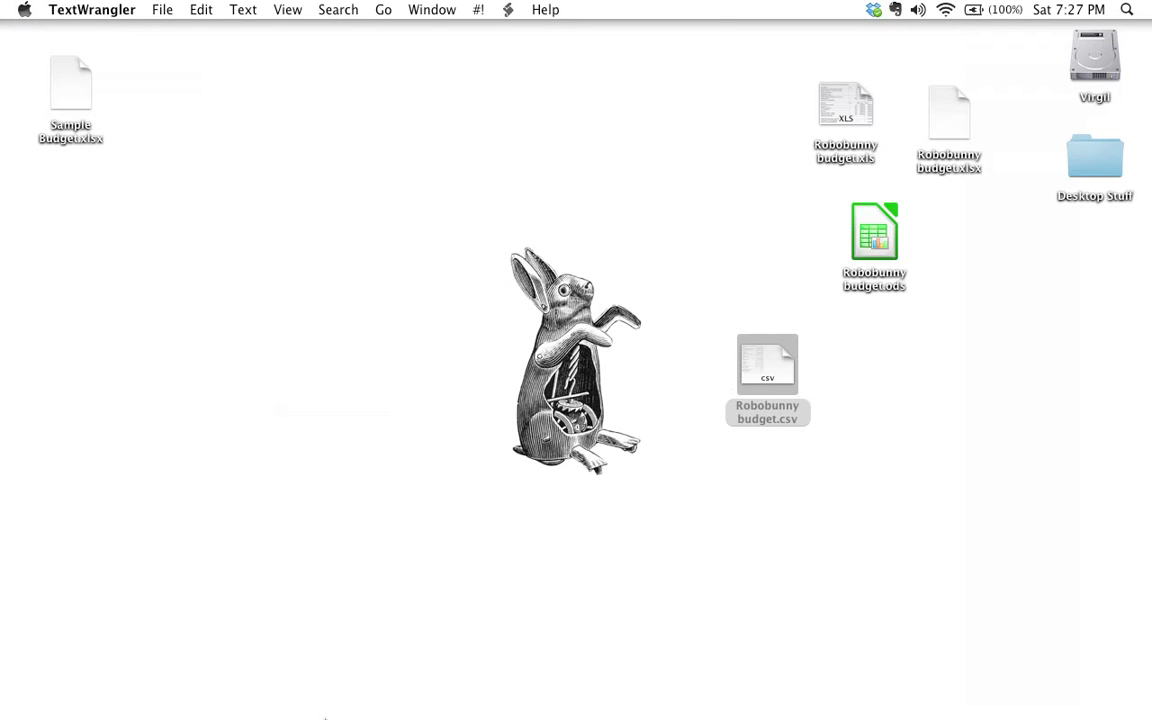
# Step: Return to LibreOffice and add a new sheet with the headings First Name in A1 and Last Name in B1
pyautogui.moveTo(325, 715)
pyautogui.click(419, 697)
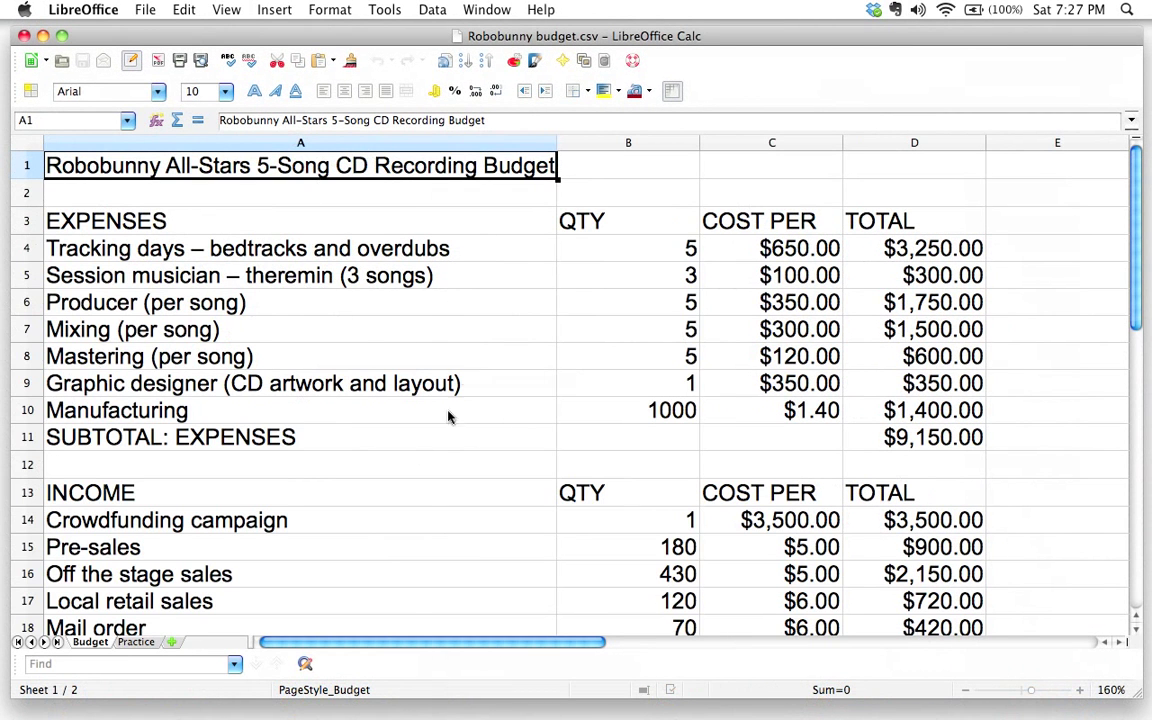
pyautogui.click(172, 644)
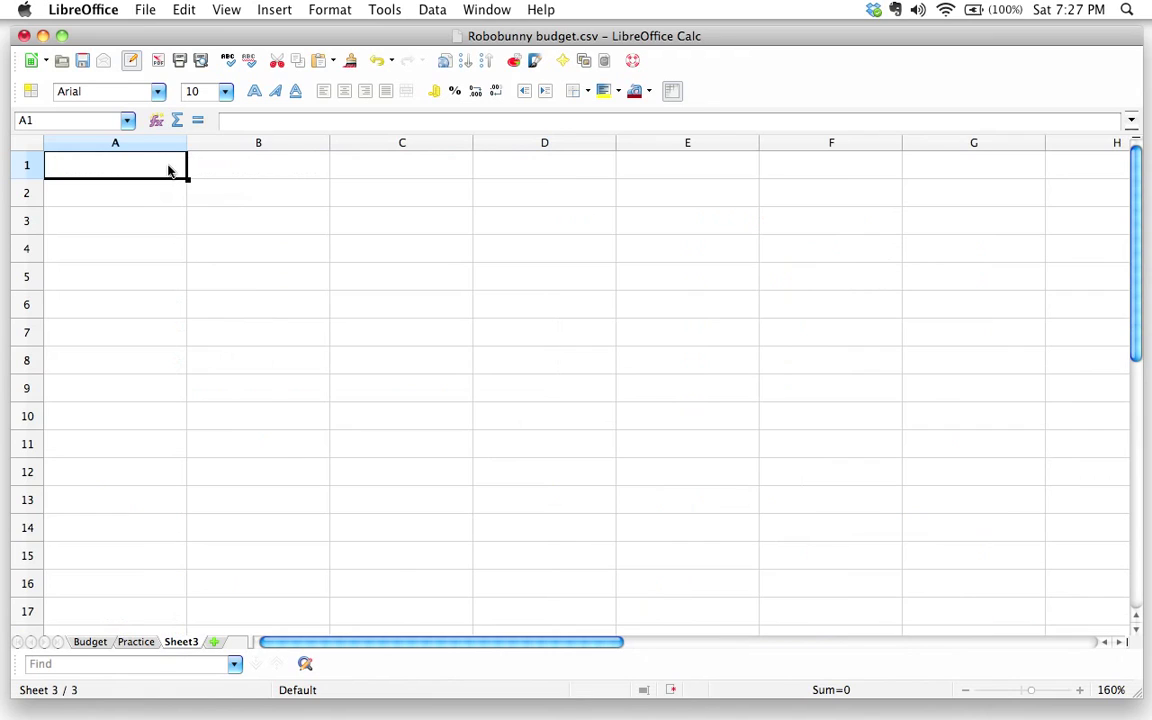
pyautogui.write('First Name')
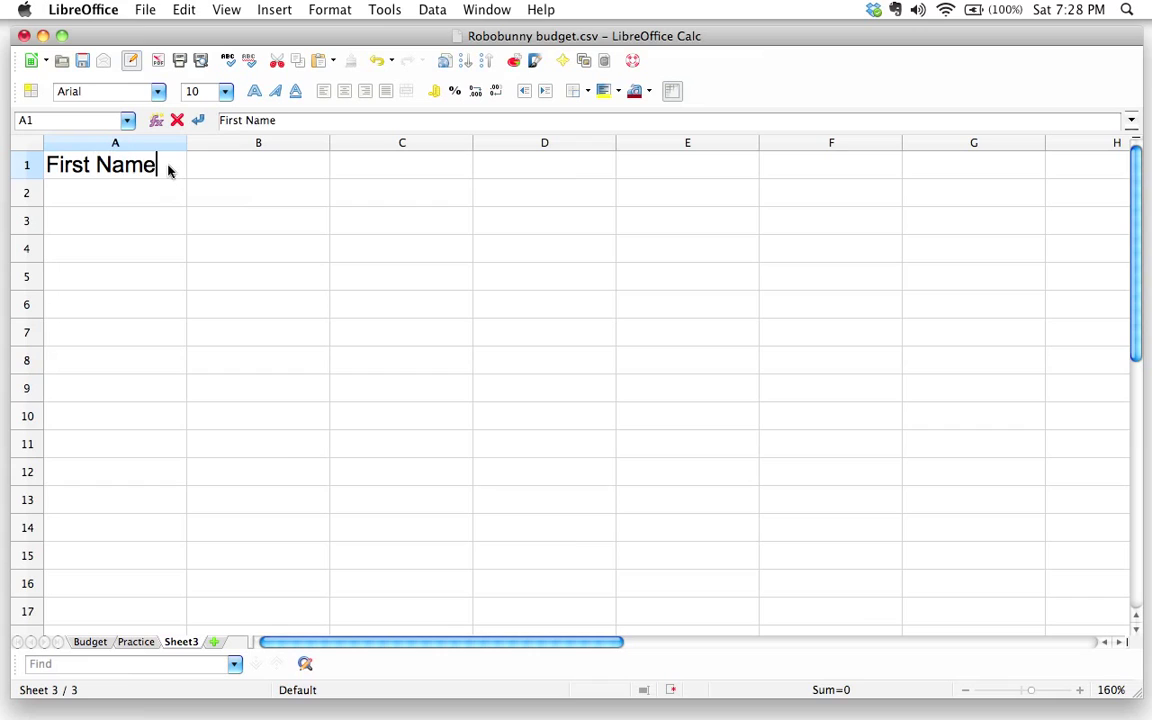
pyautogui.press('Tab')
pyautogui.write('Last Name')
pyautogui.press('Tab')
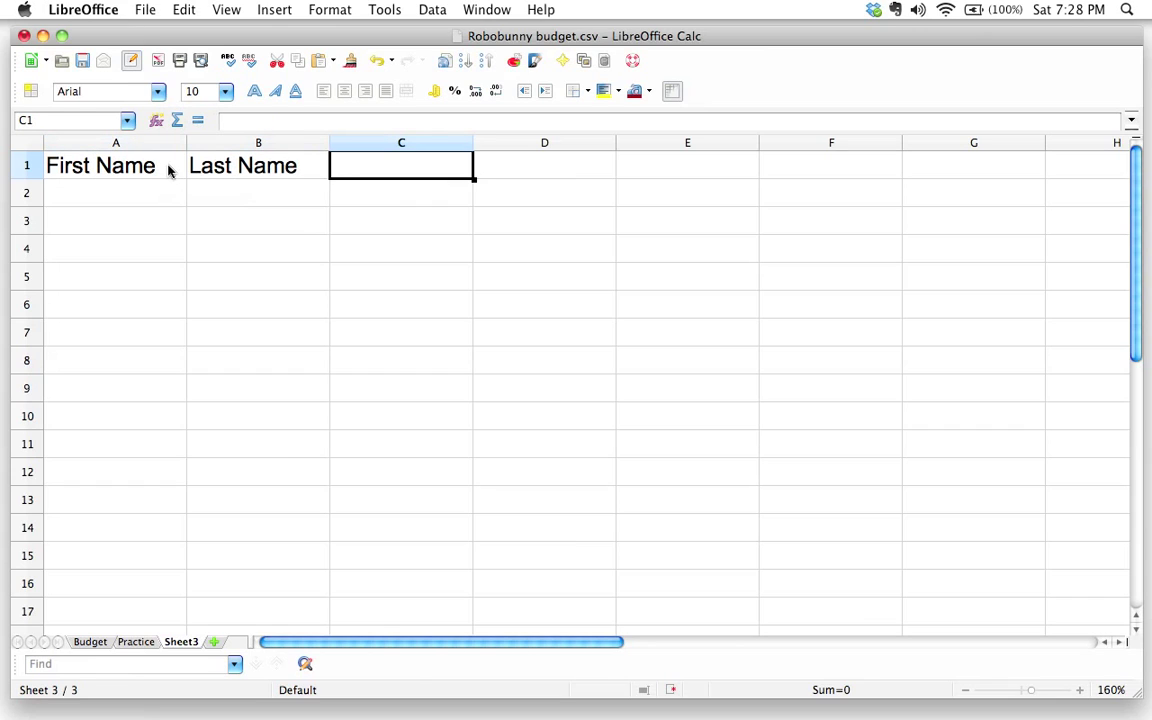
# Step: Enter the headings Email Address in C1 and Telephone Number in D1
pyautogui.write('Email Addres')
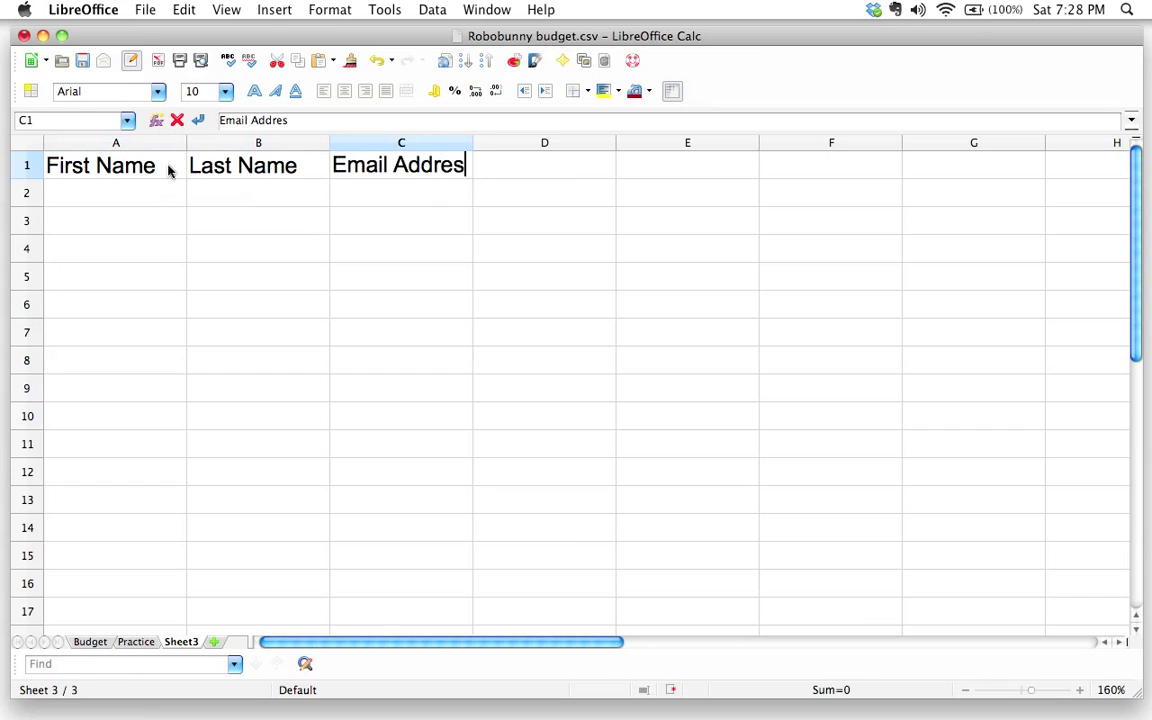
pyautogui.write('s')
pyautogui.press('Tab')
pyautogui.write('Telephone')
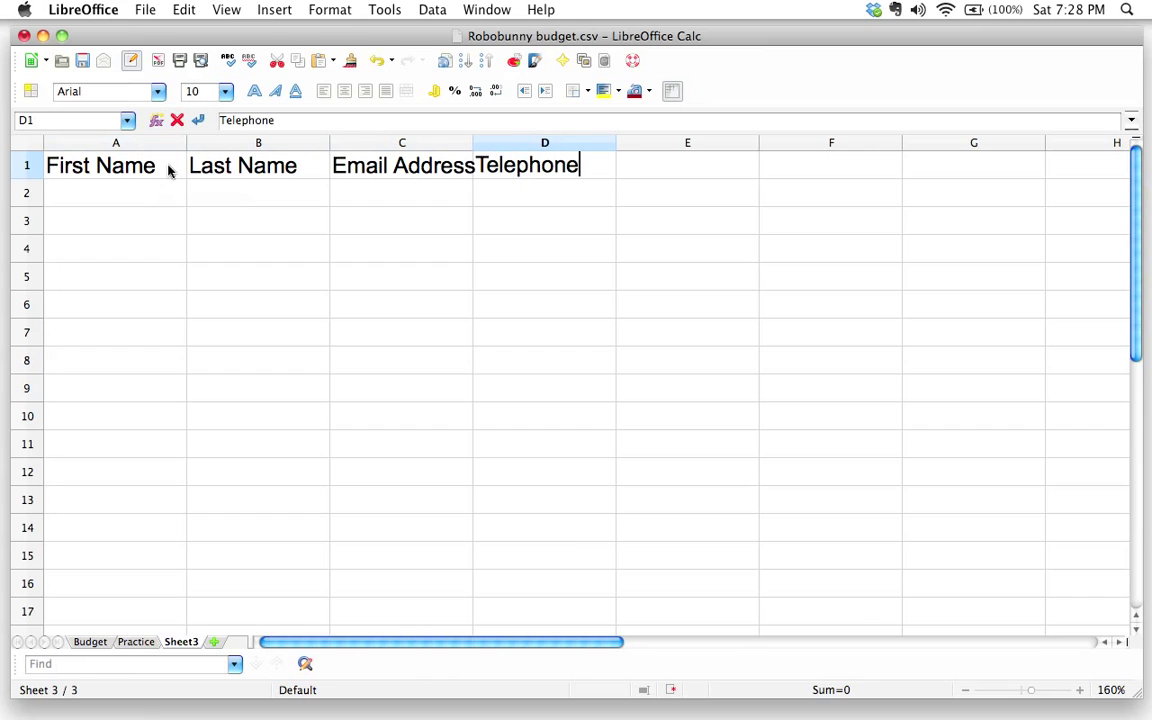
pyautogui.write(' Num')
pyautogui.press('BackSpace')
pyautogui.write('umber')
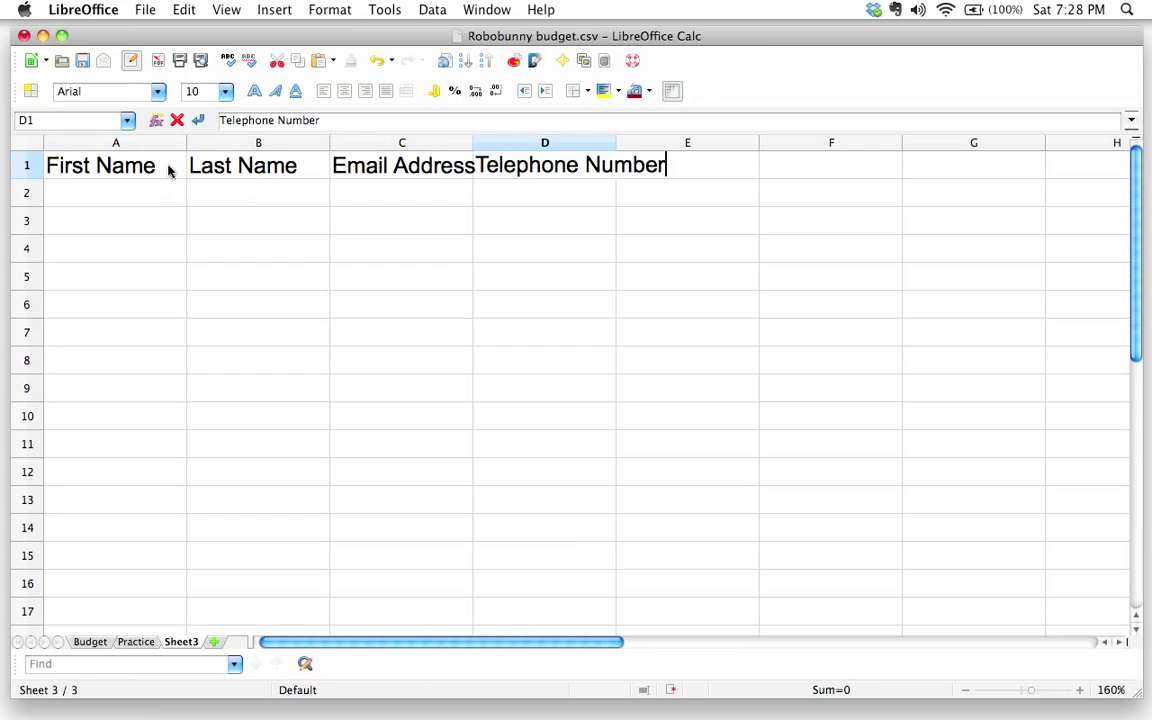
pyautogui.press('Return')
# Step: Fill row 2 with a sample contact's first and last name and placeholder text asdflkj for email and lkjasdf for telephone
pyautogui.press('Left')
pyautogui.write('John')
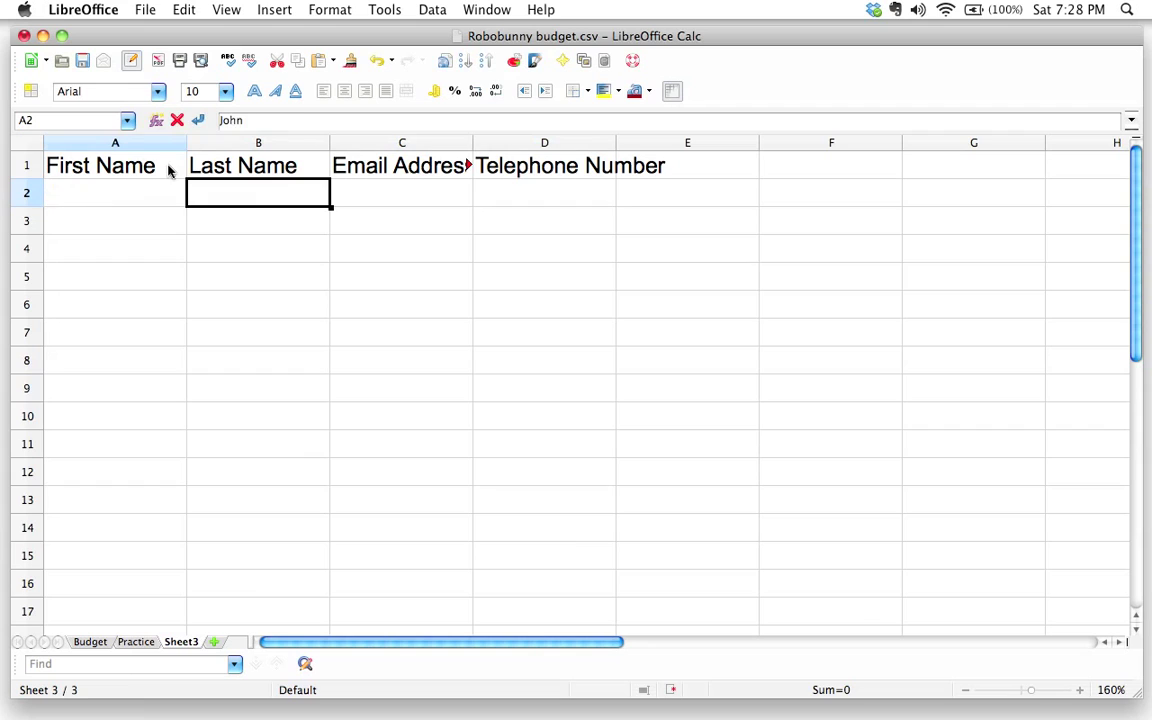
pyautogui.write('Smith')
pyautogui.press('Tab')
pyautogui.write('asdflkj')
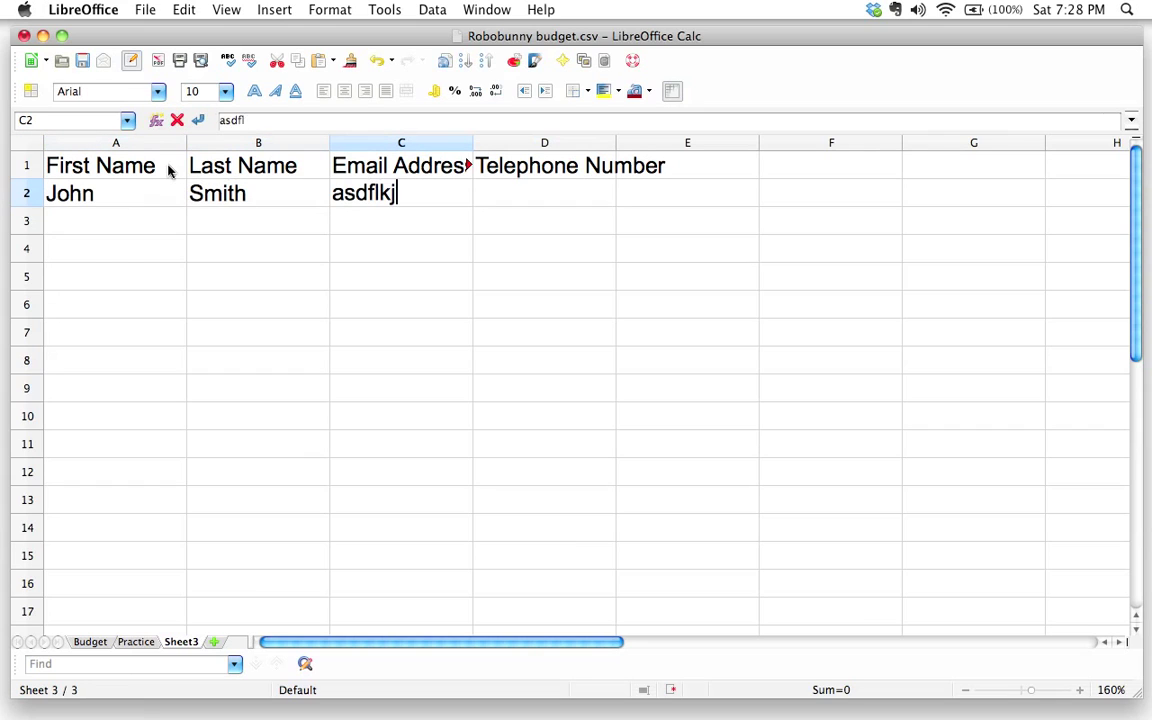
pyautogui.press('Tab')
pyautogui.write('lkjasdf')
pyautogui.press('Return')
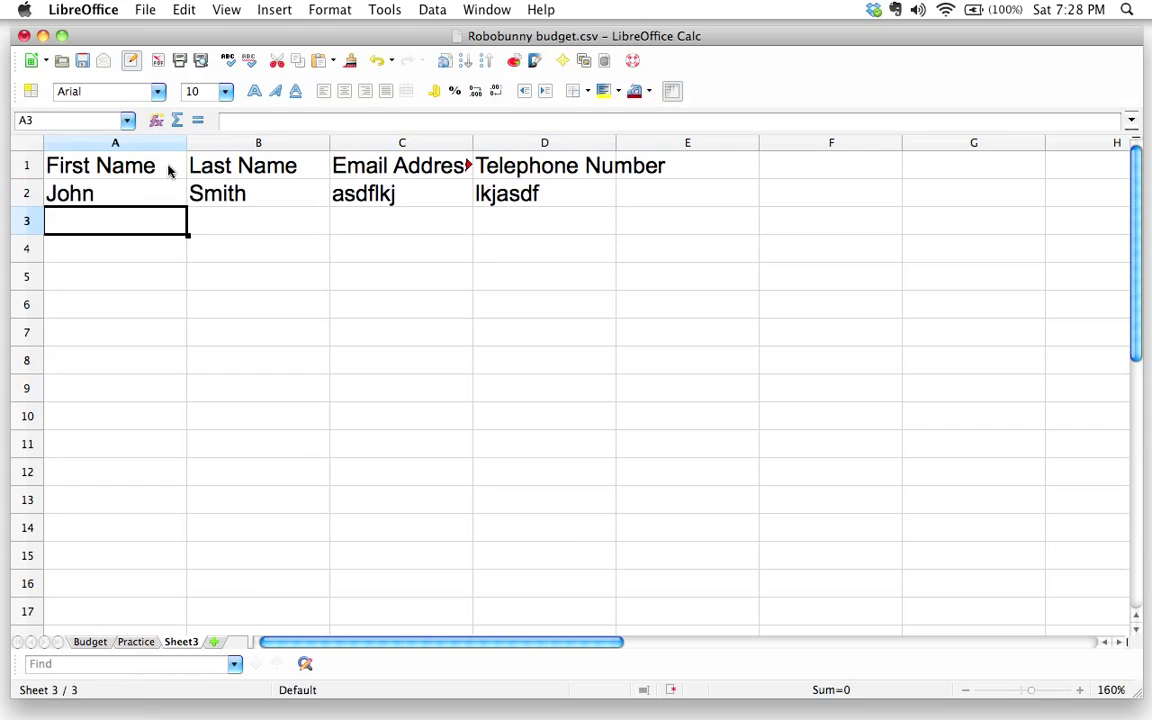
# Step: Fill row 3 with a second sample contact's first and last name and placeholder text lkjasdf for email and lkajsdf for telephone
pyautogui.write('Jane')
pyautogui.press('Tab')
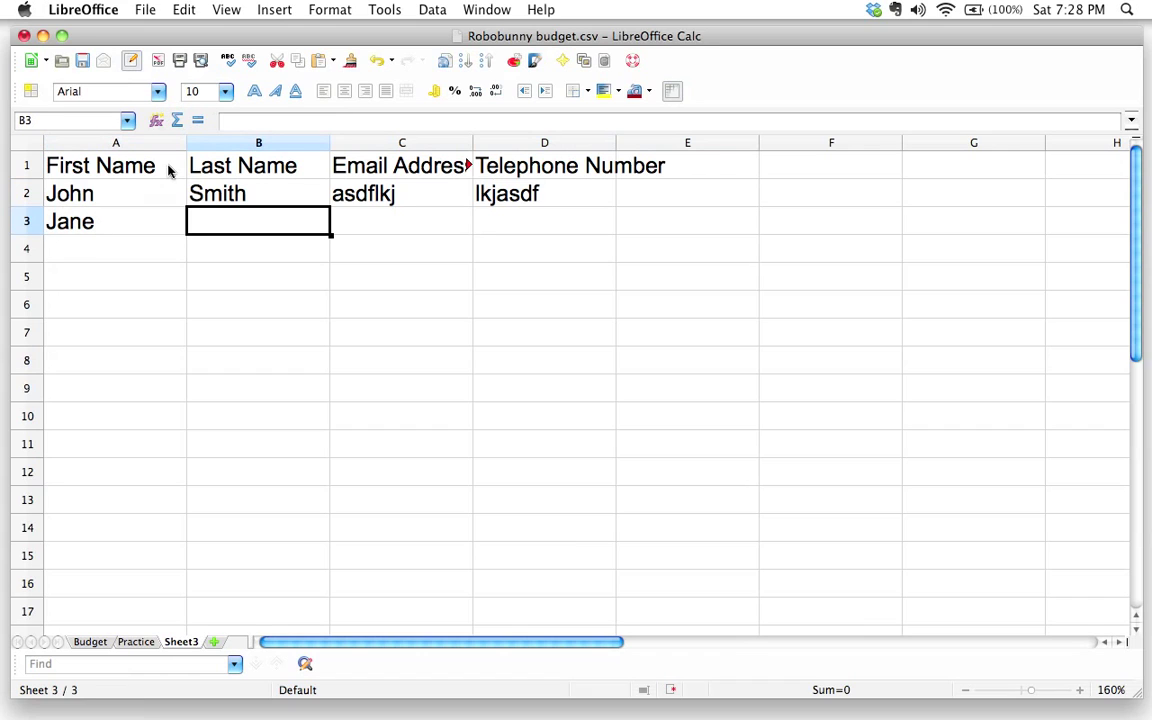
pyautogui.write('Smit')
pyautogui.press('Tab')
pyautogui.write('lkjasdf')
pyautogui.press('Tab')
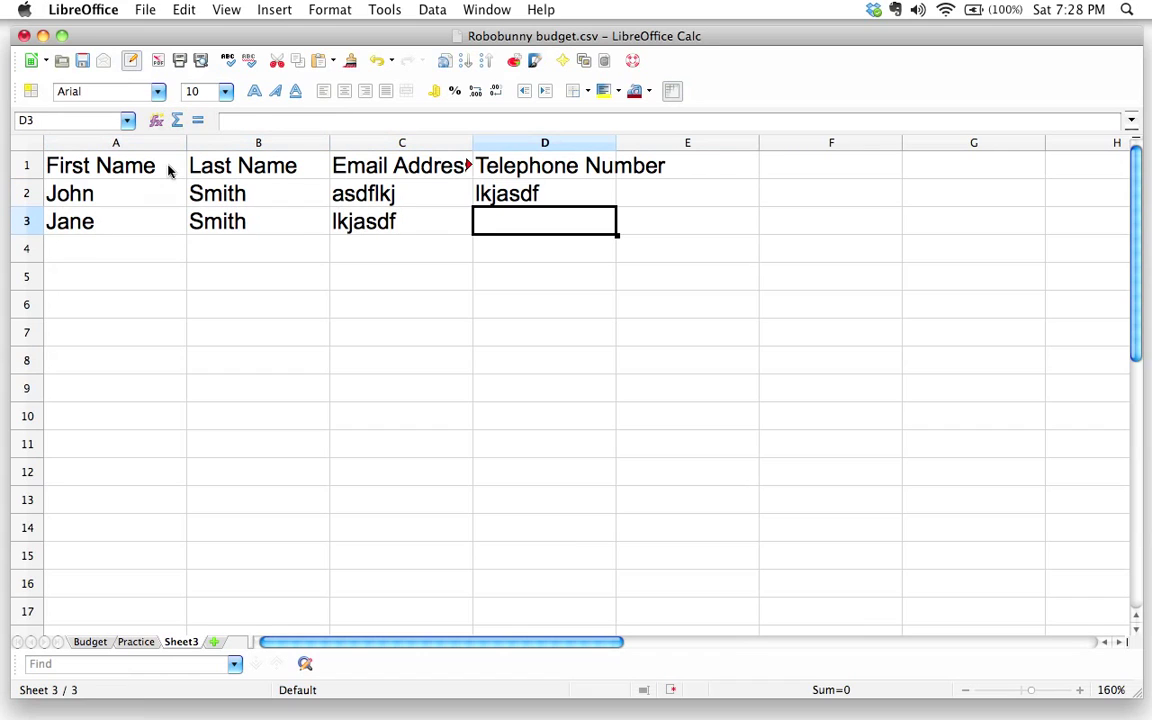
pyautogui.write('lkajsdf')
pyautogui.press('Return')
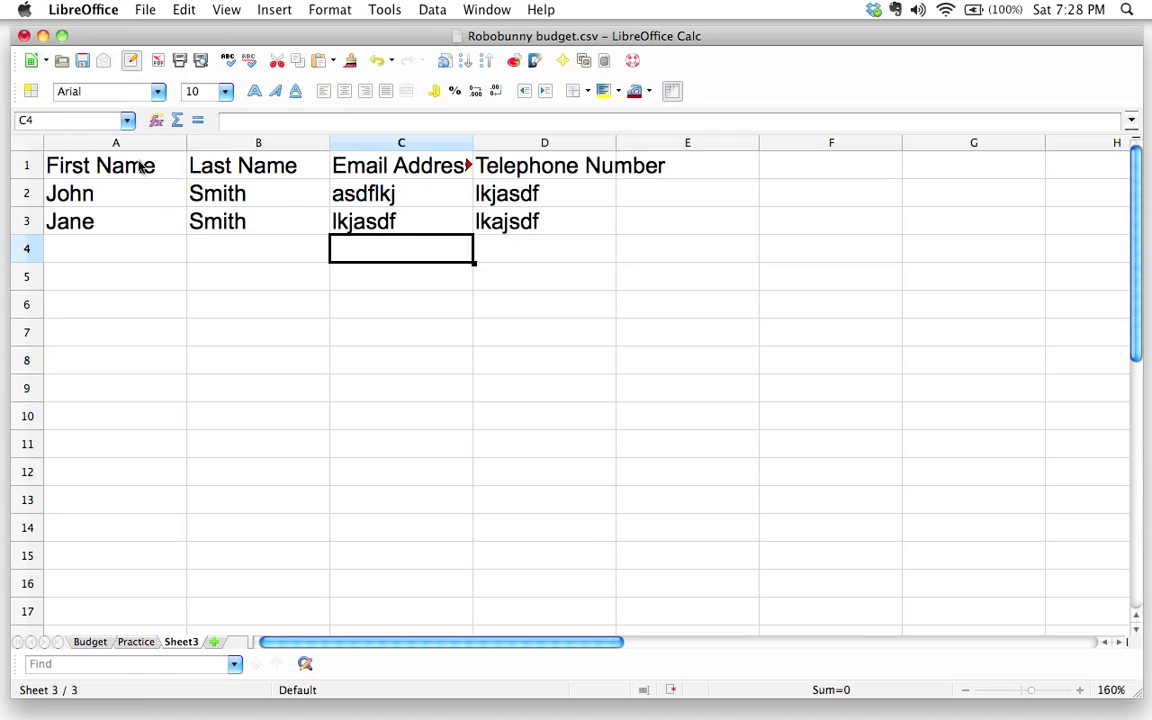
pyautogui.click(145, 163)
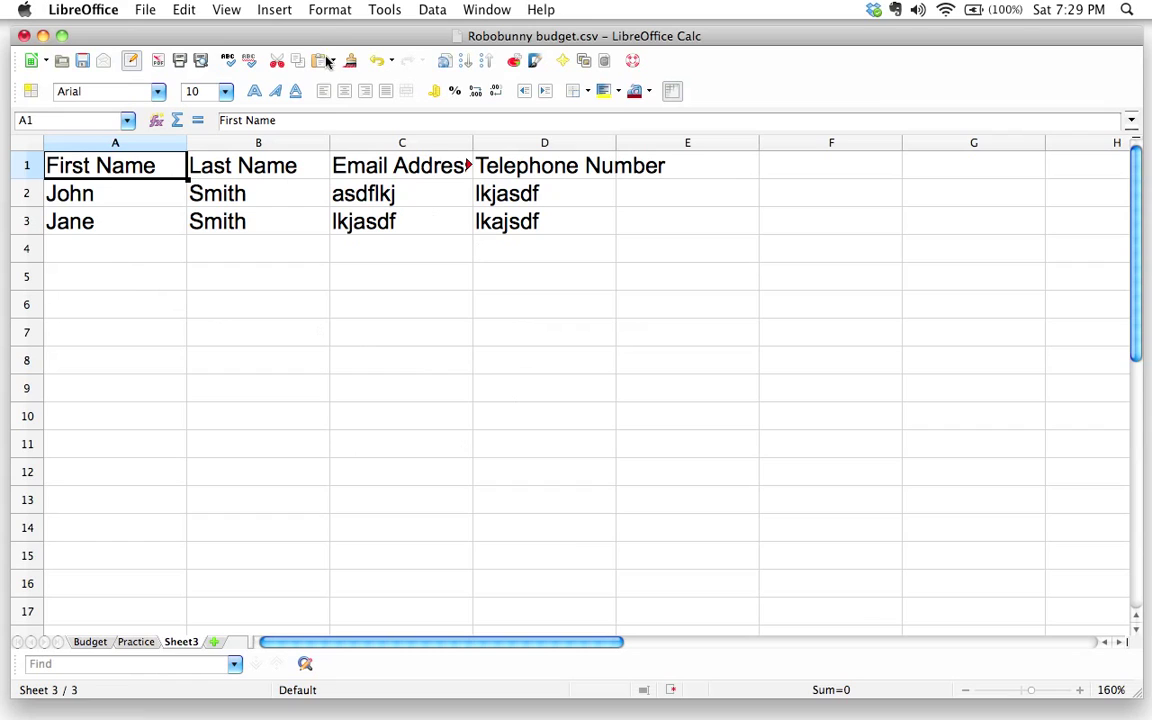
pyautogui.click(140, 10)
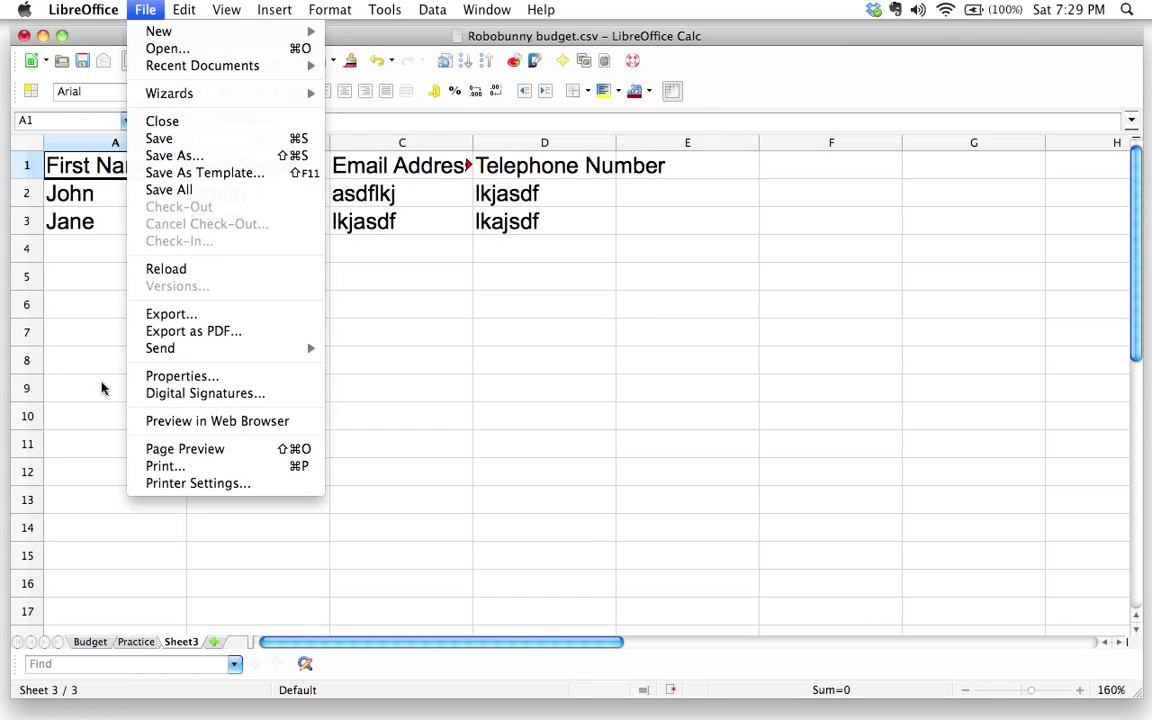
pyautogui.click(185, 156)
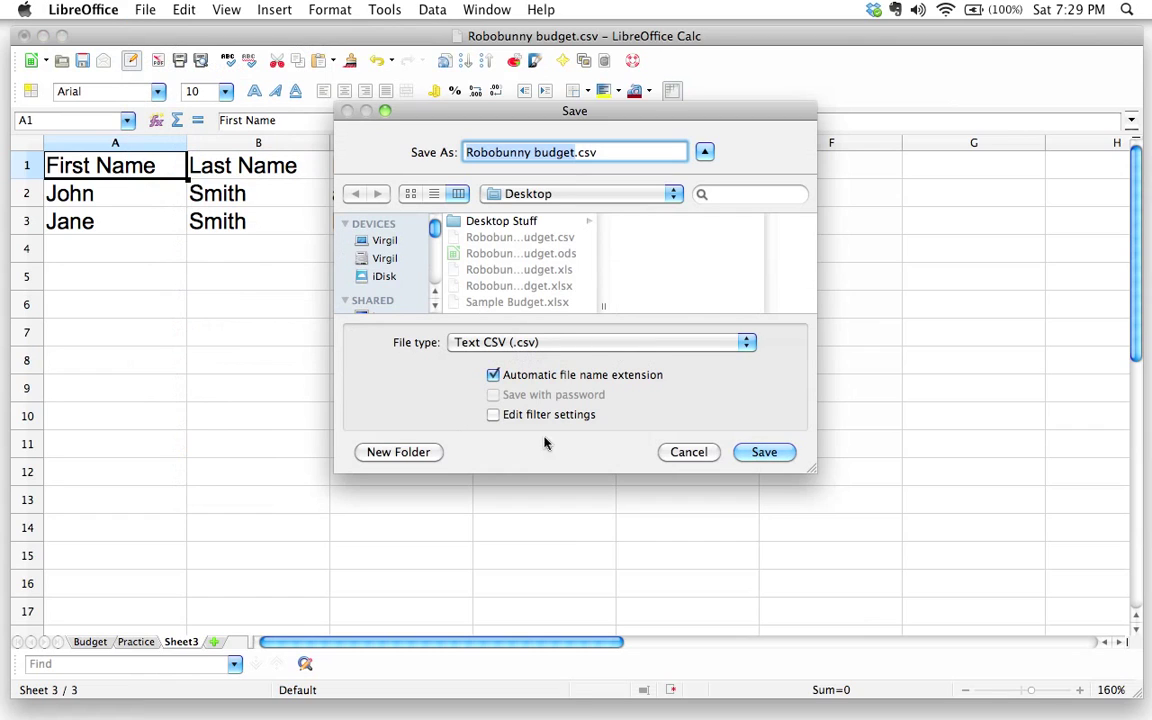
pyautogui.click(700, 451)
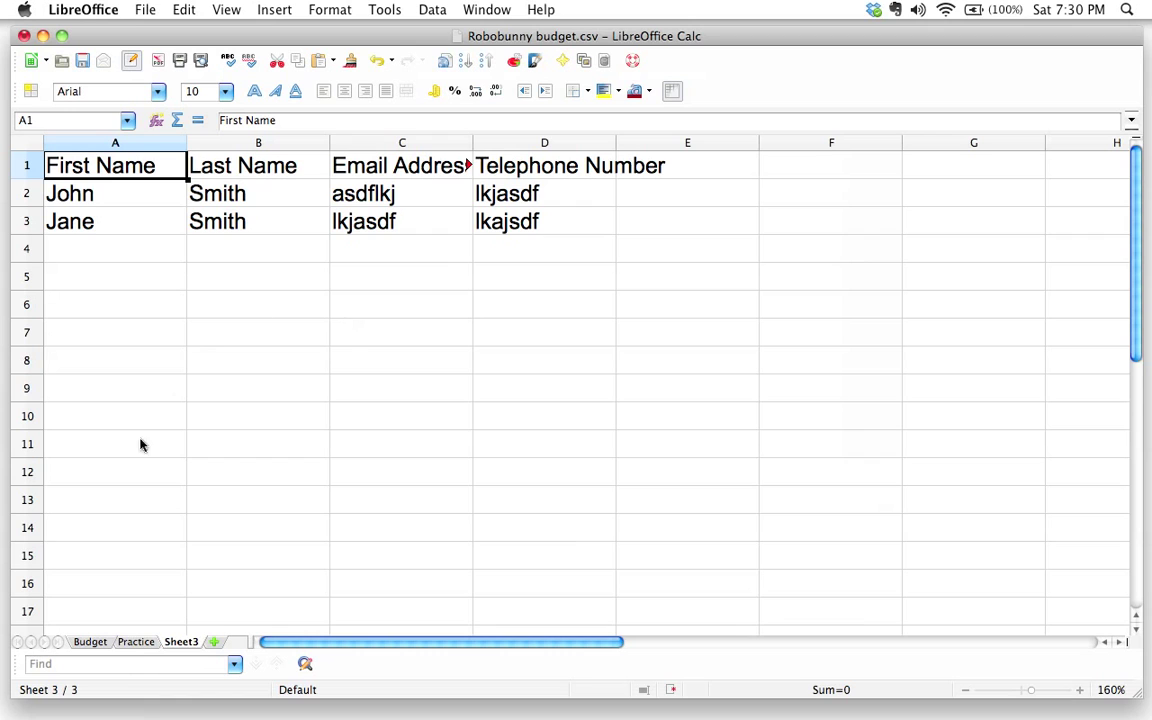
# Step: Go back to the Budget sheet and export the workbook to the Desktop as Robobunny budget.pdf
pyautogui.click(95, 642)
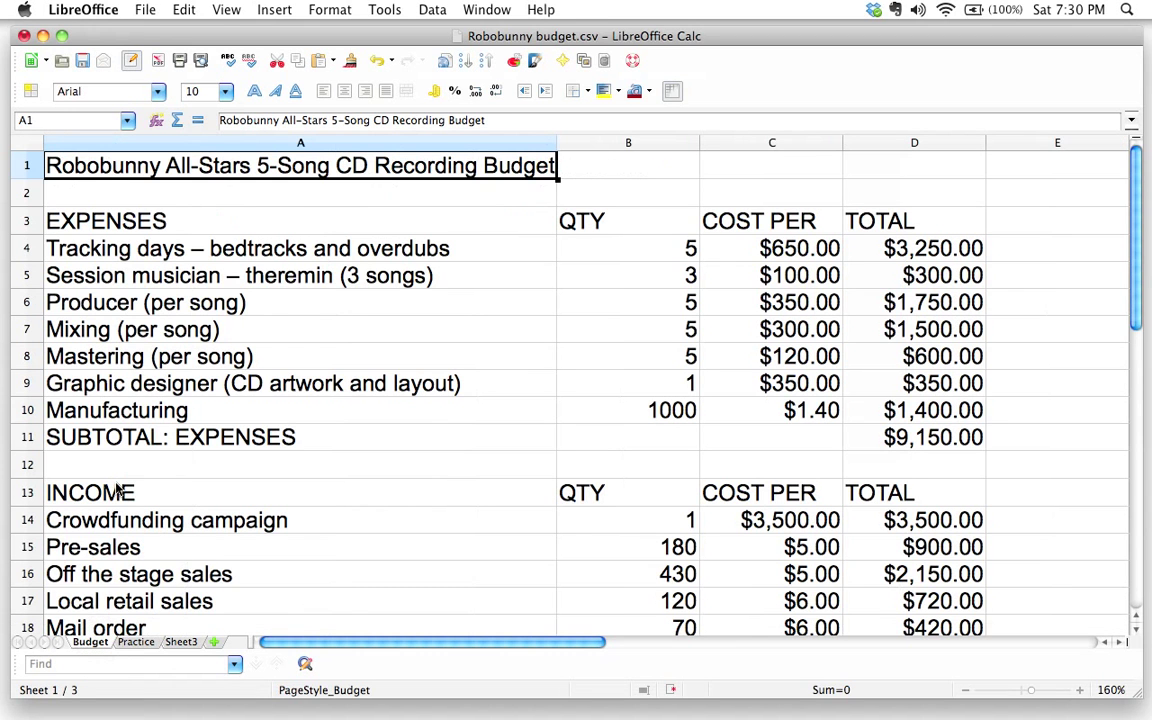
pyautogui.scroll(-3, 116, 480)
pyautogui.scroll(3, 113, 482)
pyautogui.click(674, 249)
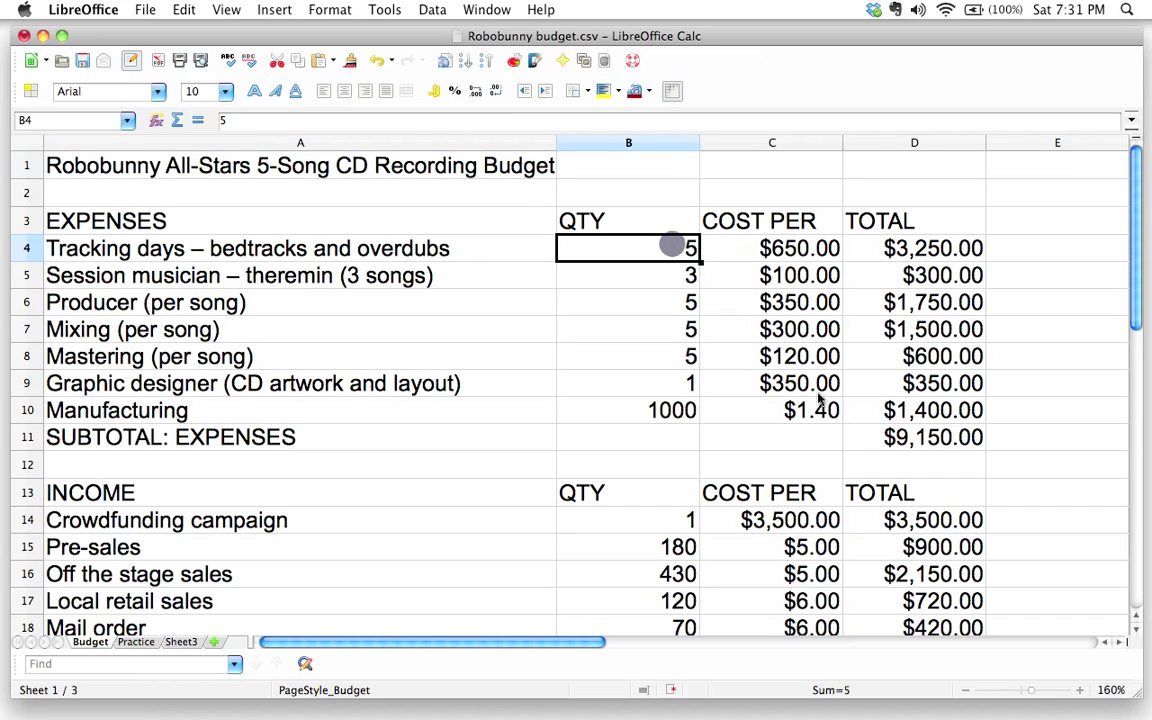
pyautogui.click(196, 166)
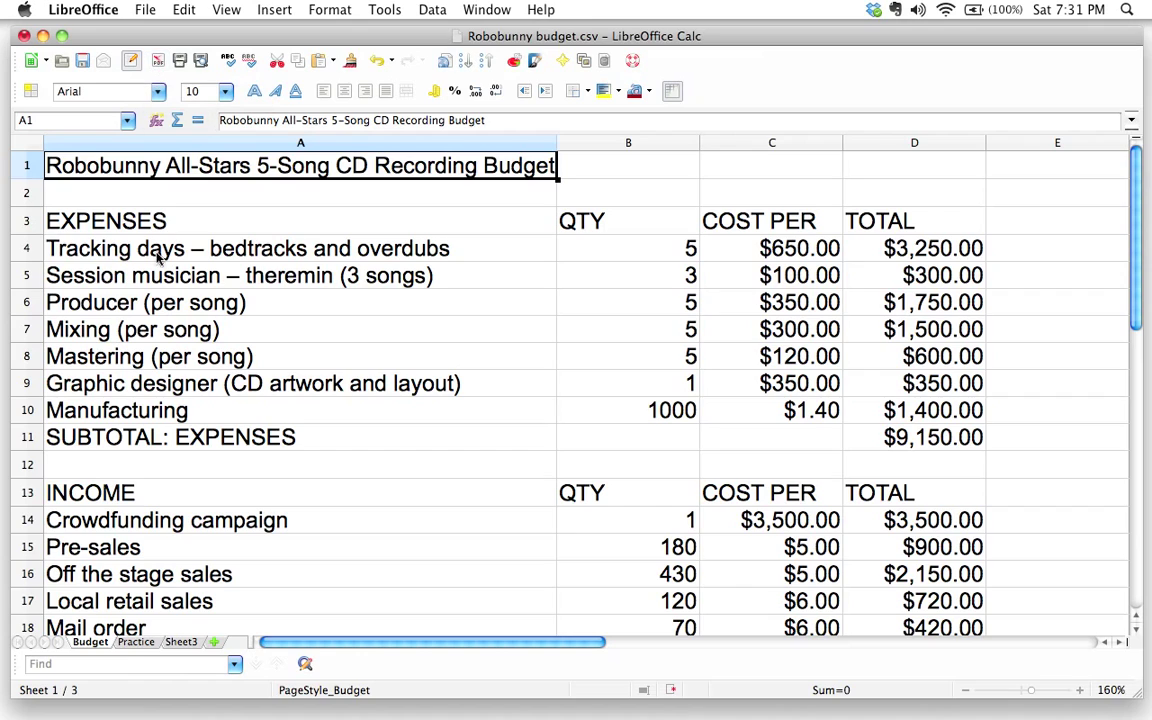
pyautogui.click(162, 64)
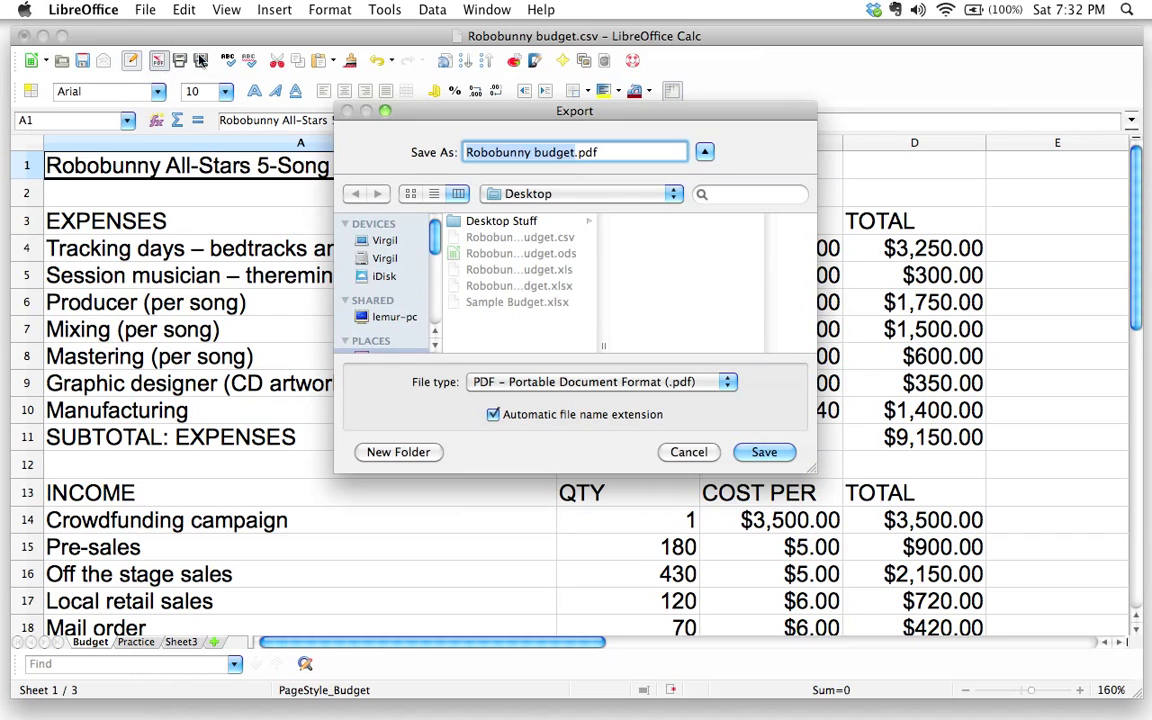
pyautogui.click(764, 452)
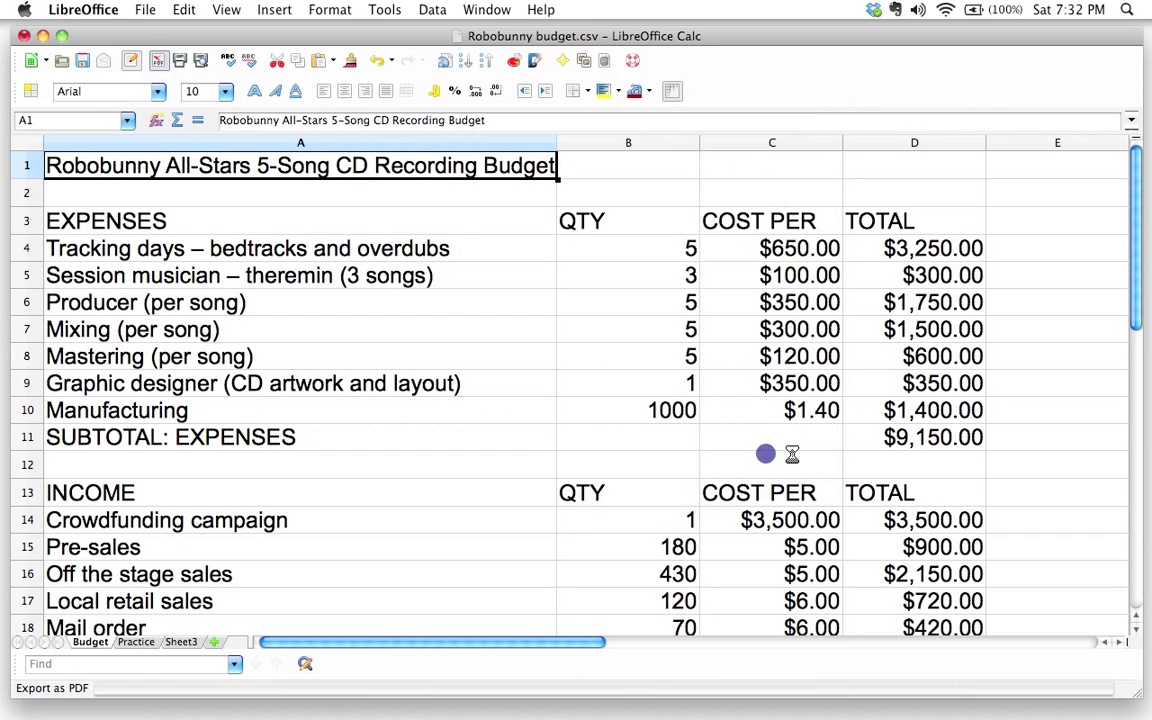
# Step: Minimize the workbook, examine the budget page of Robobunny budget.pdf in Preview, and quit Preview
pyautogui.click(42, 37)
pyautogui.click(935, 420)
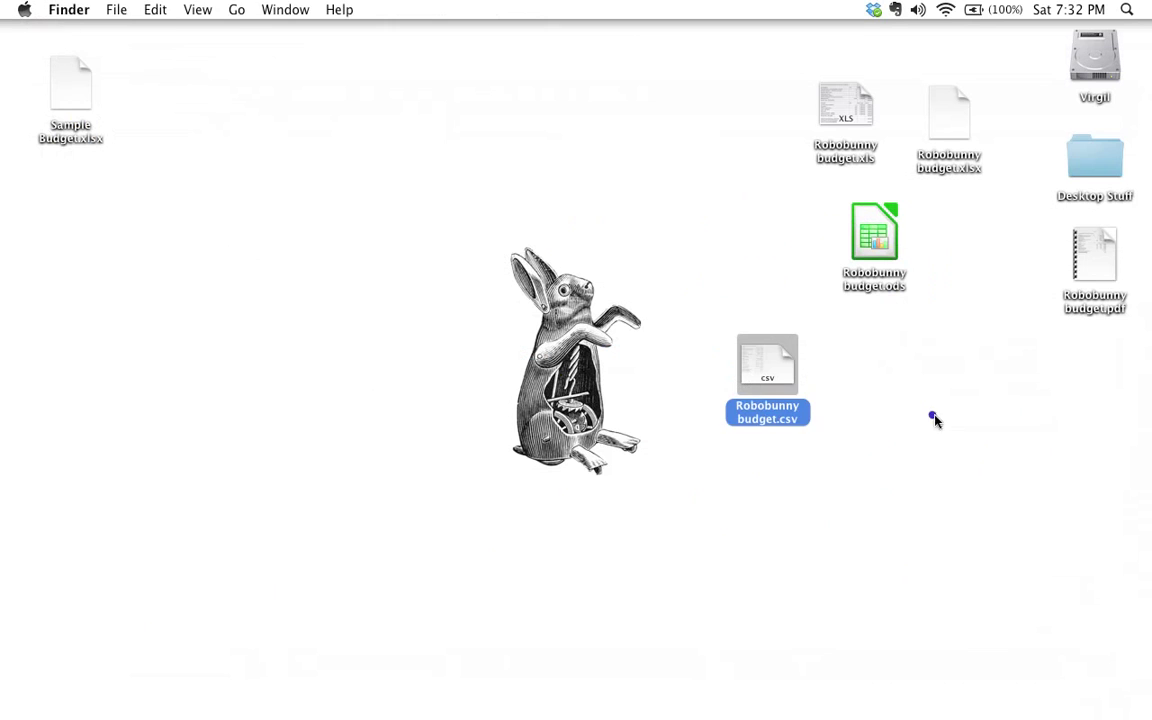
pyautogui.doubleClick(1095, 255)
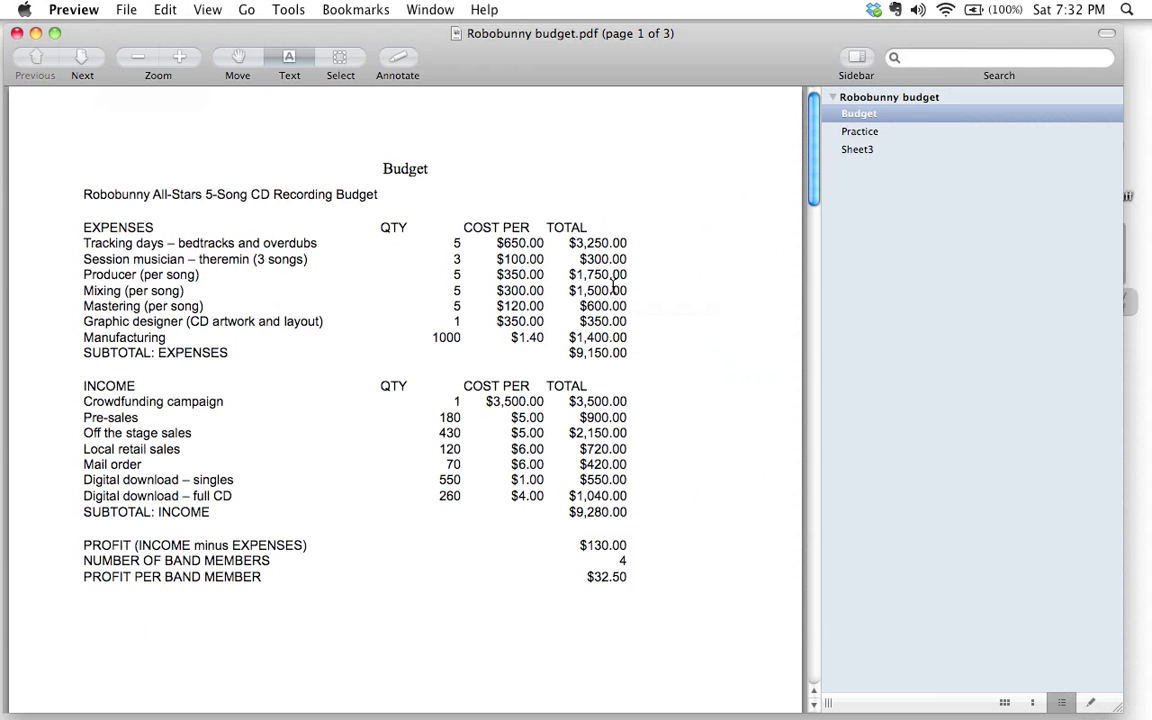
pyautogui.scroll(-3, 455, 285)
pyautogui.scroll(3, 490, 300)
pyautogui.tripleClick(490, 250)
pyautogui.click(530, 268)
pyautogui.scroll(-10, 681, 424)
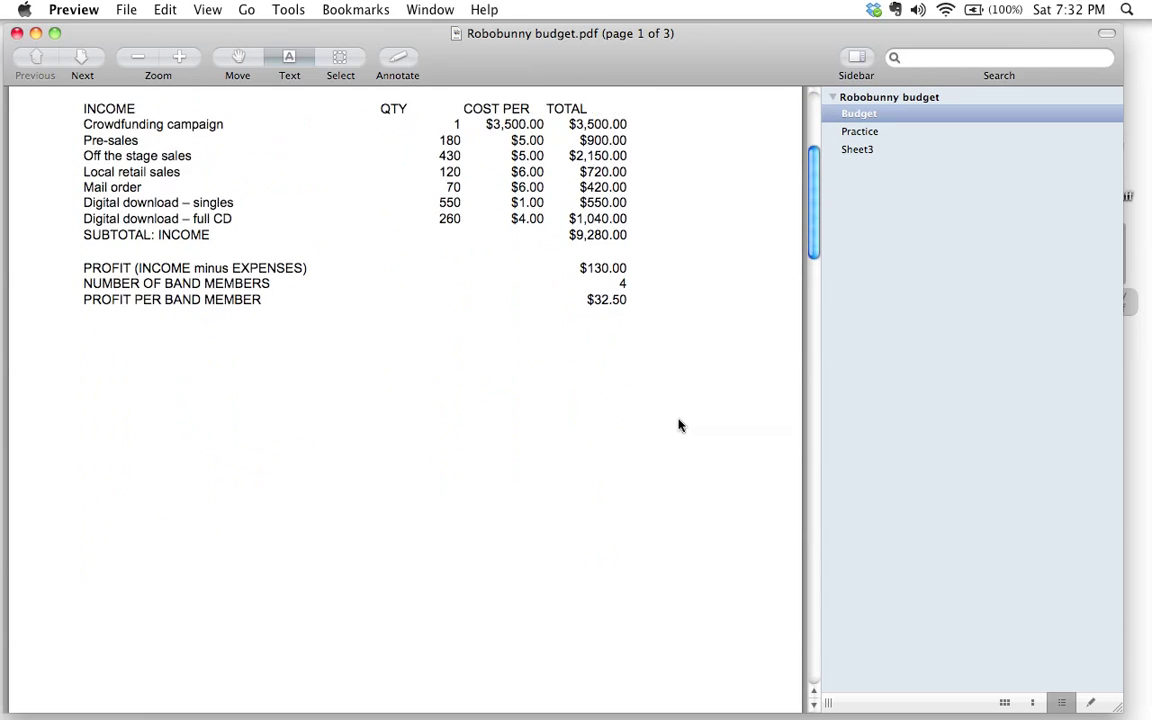
pyautogui.scroll(5, 678, 425)
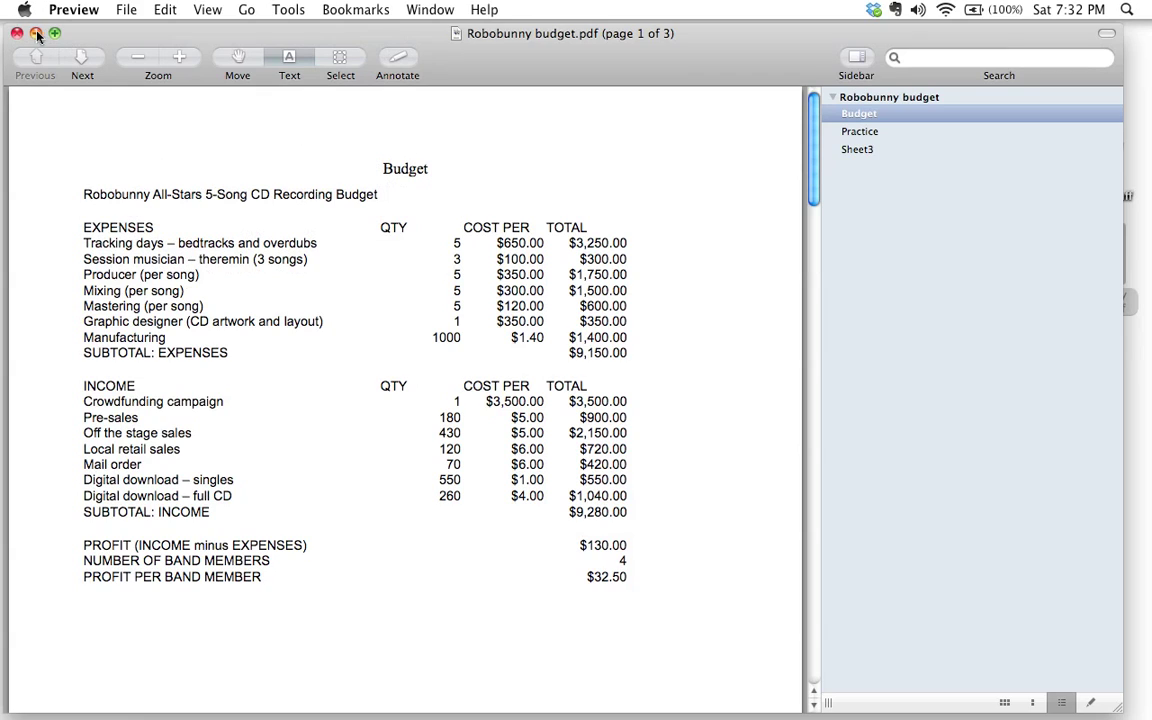
pyautogui.click(84, 12)
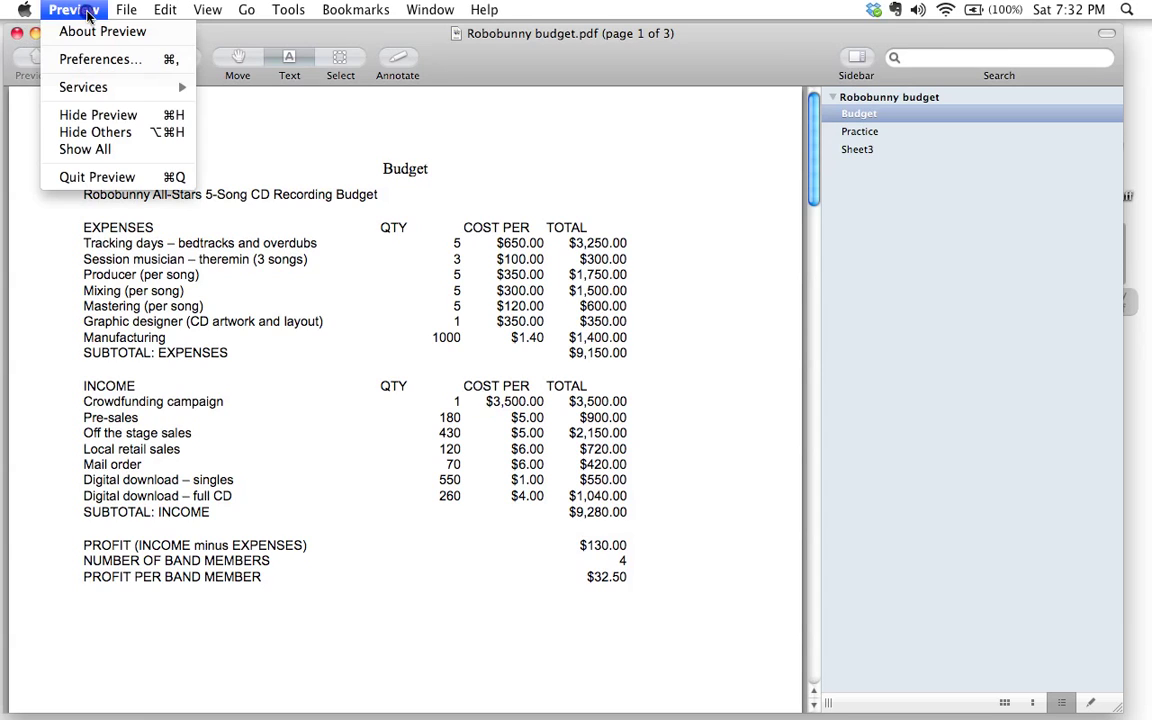
pyautogui.click(105, 177)
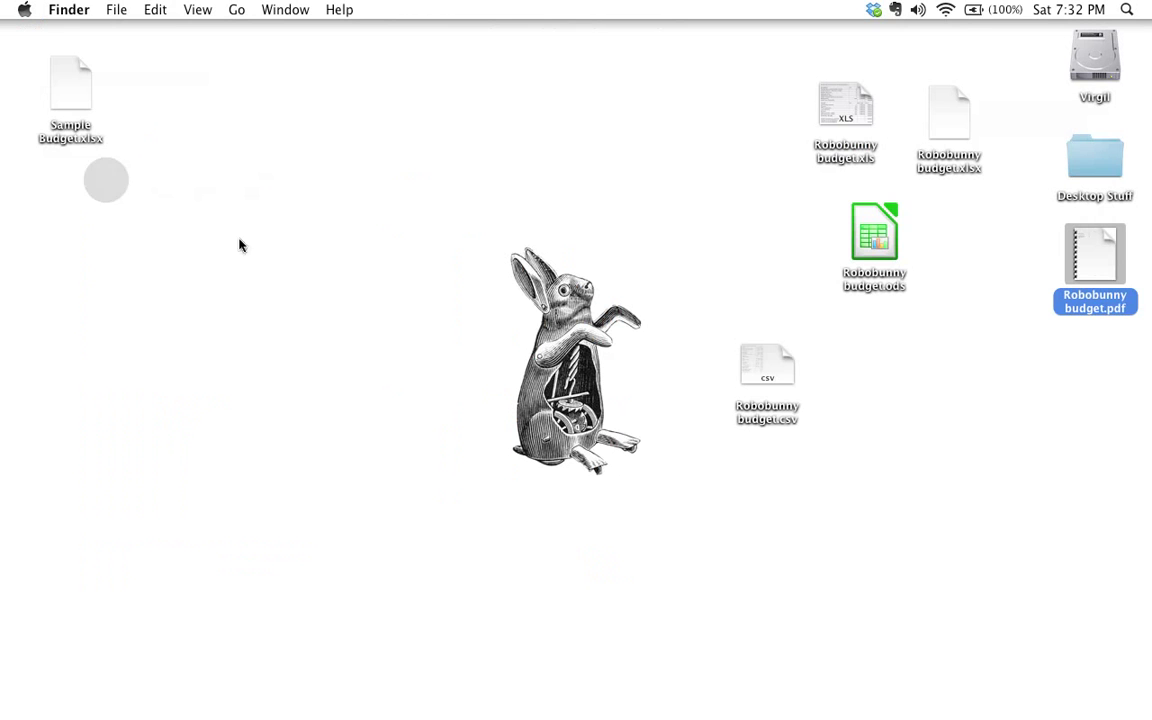
pyautogui.moveTo(385, 698)
pyautogui.click(422, 700)
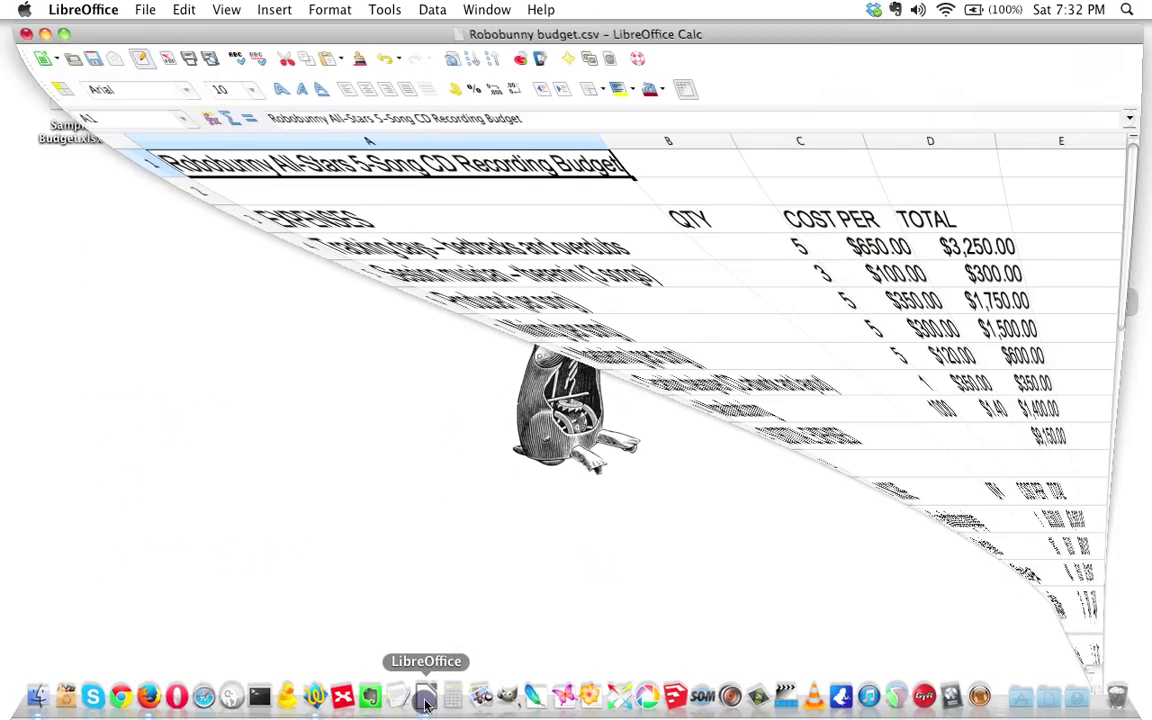
pyautogui.click(42, 36)
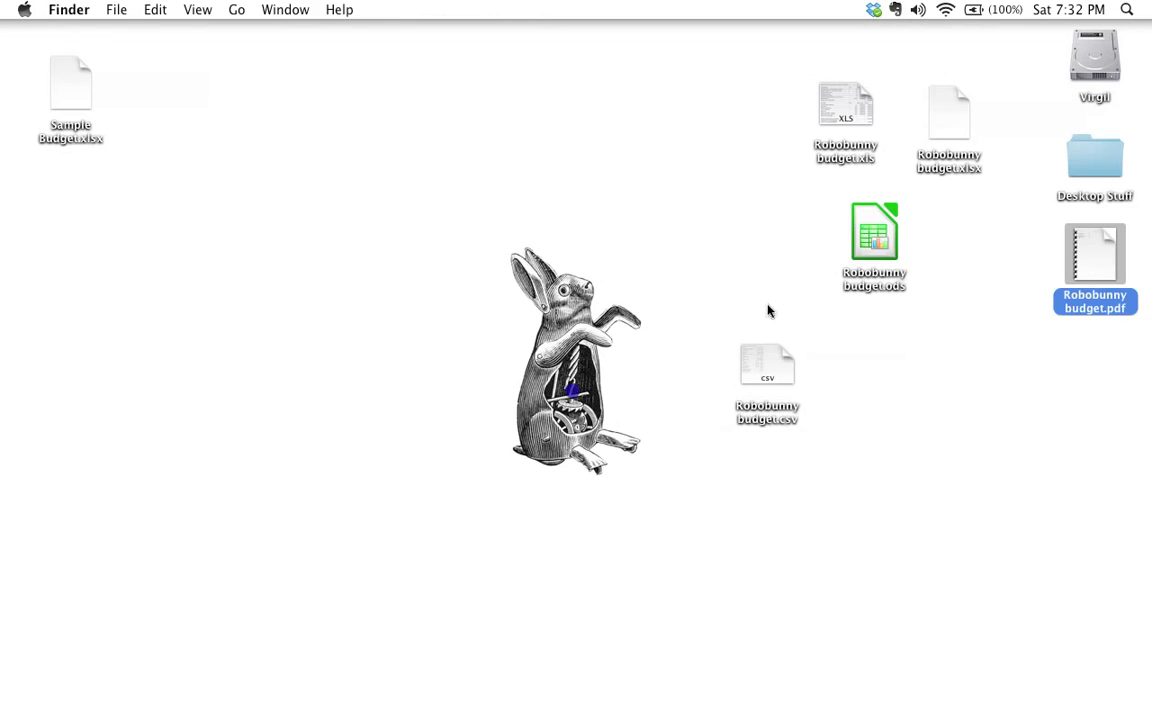
# Step: Arrange the desktop icons with Robobunny budget.csv below the .xls file, the .ods file below the .xlsx file, and the .pdf file beneath them
pyautogui.moveTo(872, 285); pyautogui.dragTo(951, 370)
pyautogui.moveTo(767, 365); pyautogui.dragTo(826, 250)
pyautogui.moveTo(1090, 270); pyautogui.dragTo(863, 398)
pyautogui.click(1058, 446)
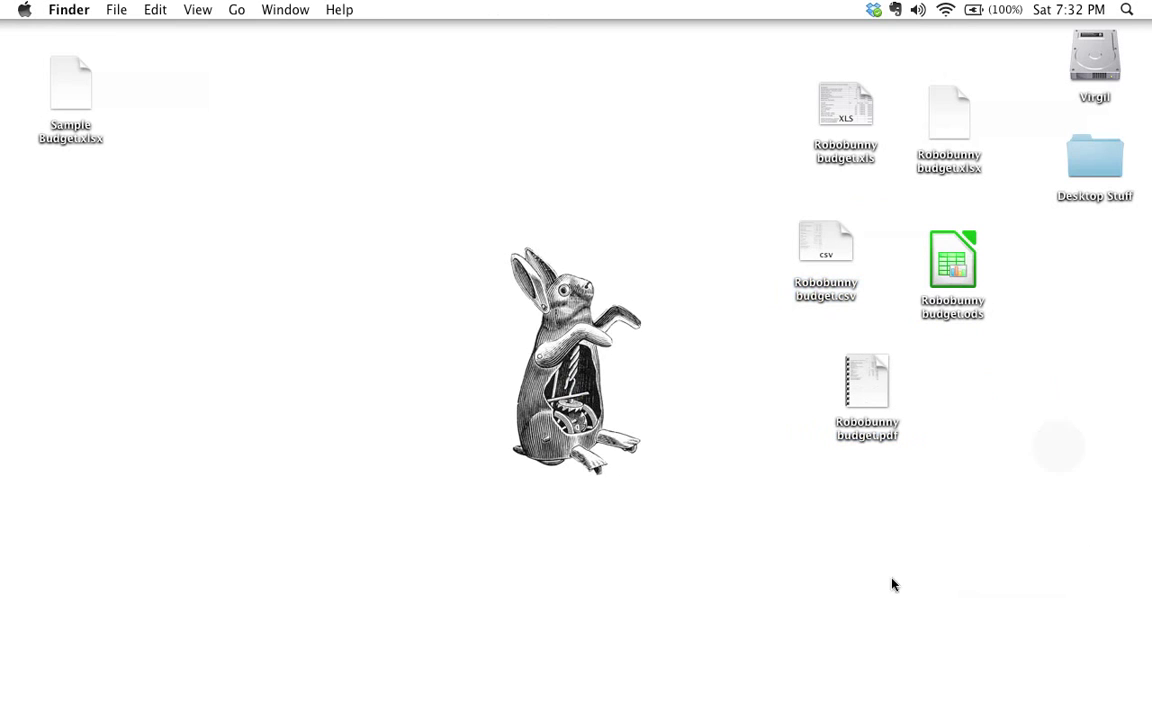
# Step: Move the Robobunny budget .xls and .xlsx icons side by side near the desktop's upper edge, with the .ods icon in the same row
pyautogui.moveTo(843, 113); pyautogui.dragTo(672, 80)
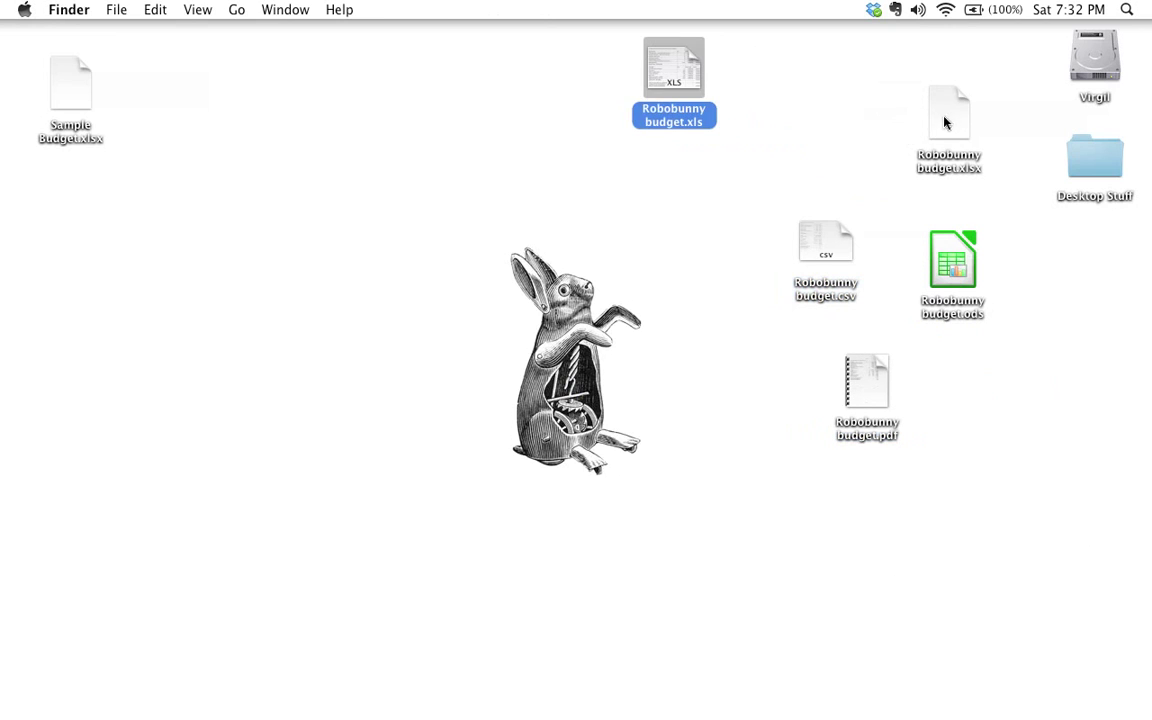
pyautogui.moveTo(944, 121); pyautogui.dragTo(754, 82)
pyautogui.click(668, 85)
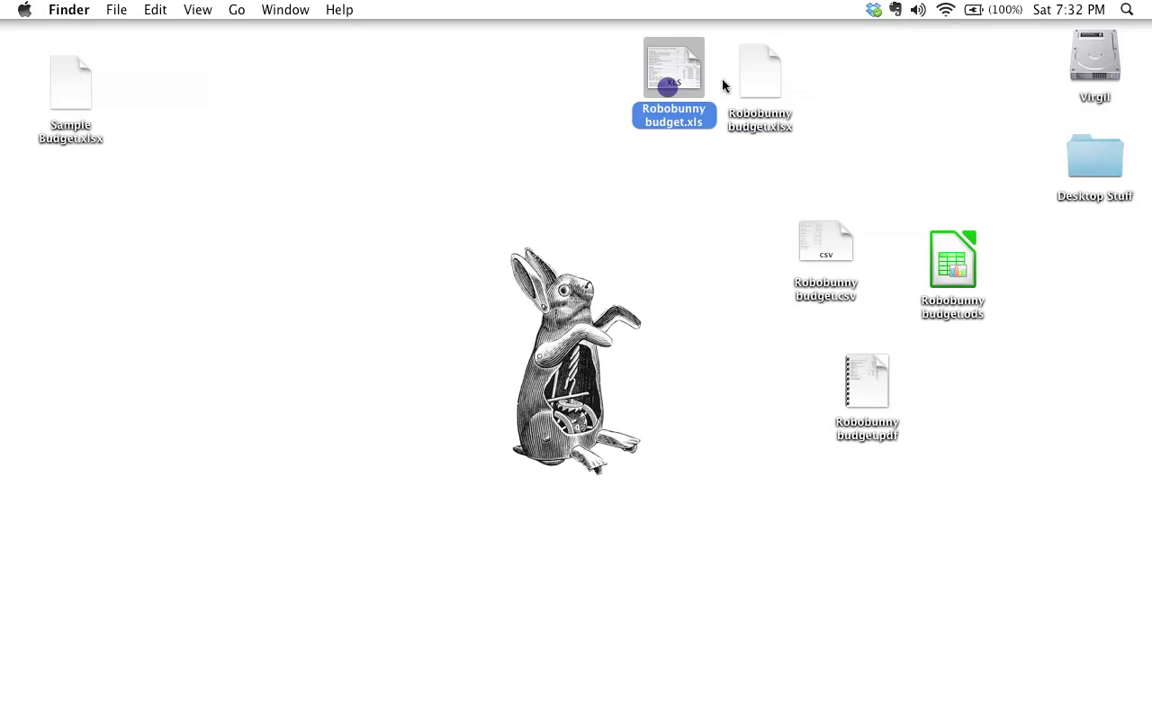
pyautogui.click(744, 77)
pyautogui.click(918, 136)
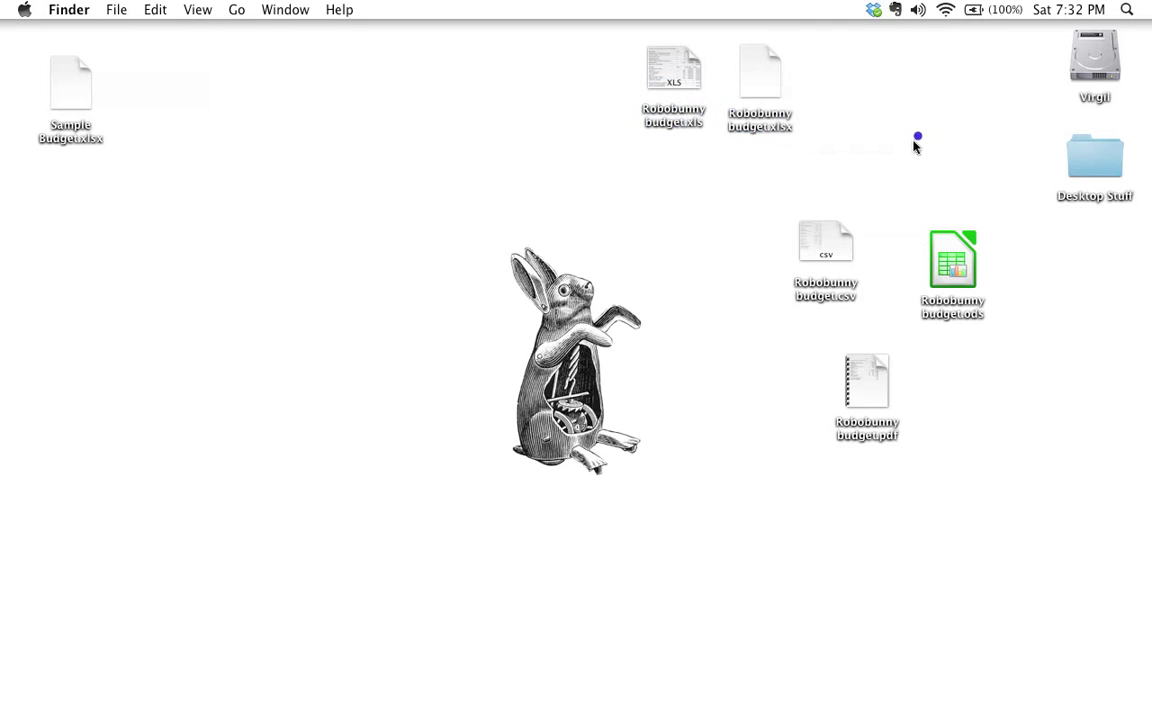
pyautogui.moveTo(944, 289); pyautogui.dragTo(887, 113)
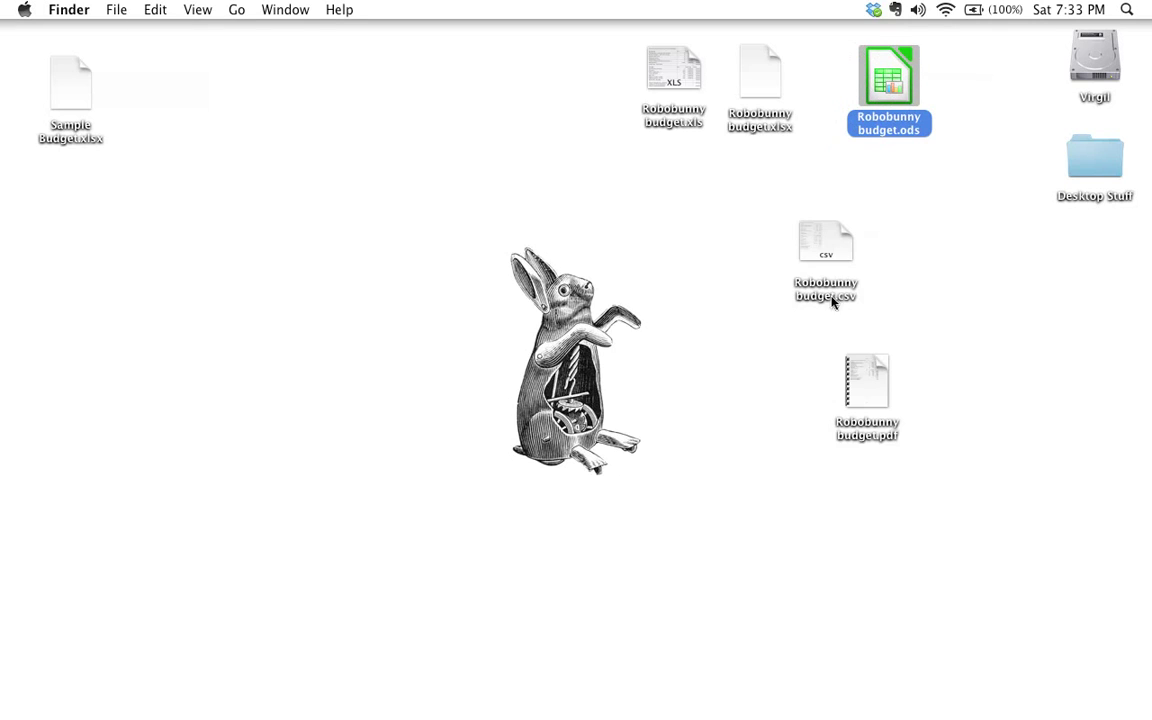
# Step: Place the Robobunny budget .csv and .pdf icons side by side in a second row beneath the .xls, .xlsx and .ods icons
pyautogui.moveTo(836, 245); pyautogui.dragTo(690, 202)
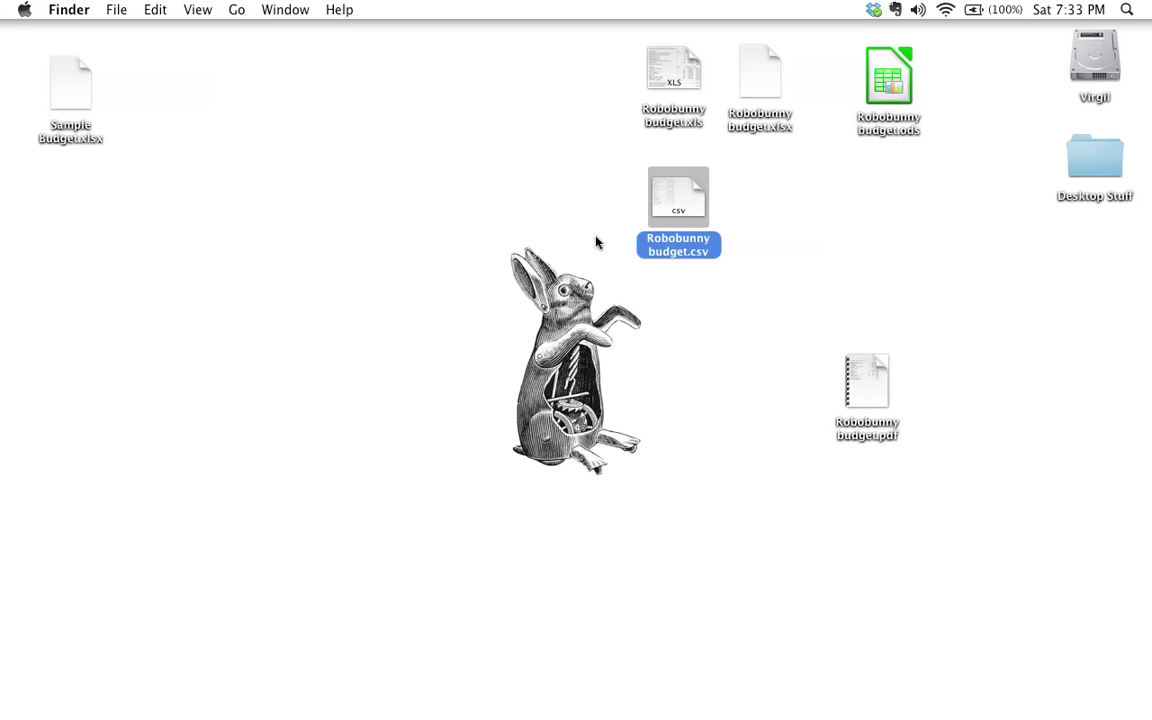
pyautogui.moveTo(866, 388); pyautogui.dragTo(817, 203)
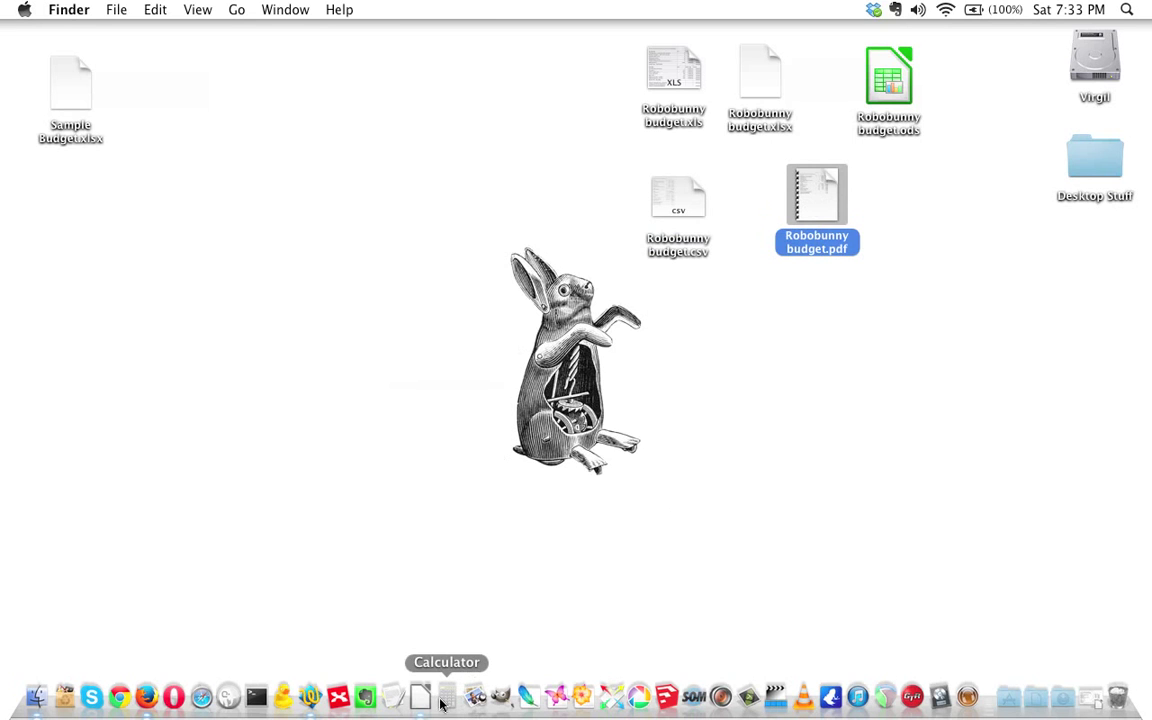
# Step: Return to the budget workbook in LibreOffice Calc, examine the file types offered for saving a copy, and cancel the save
pyautogui.click(427, 704)
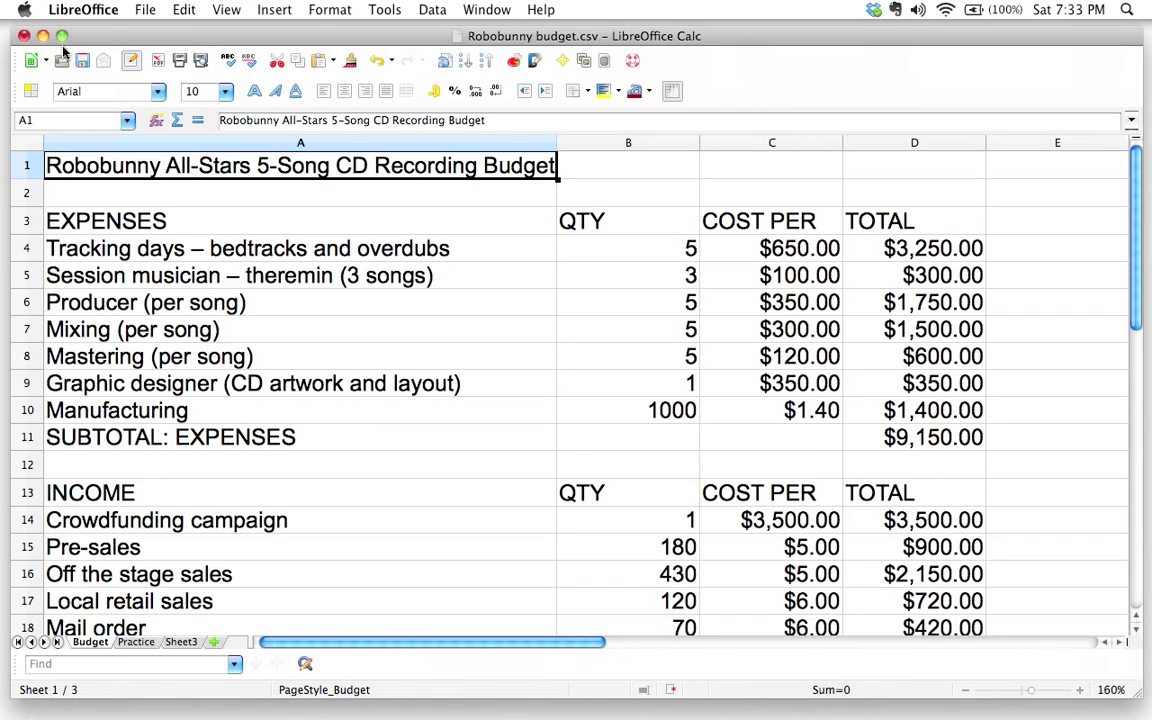
pyautogui.click(143, 10)
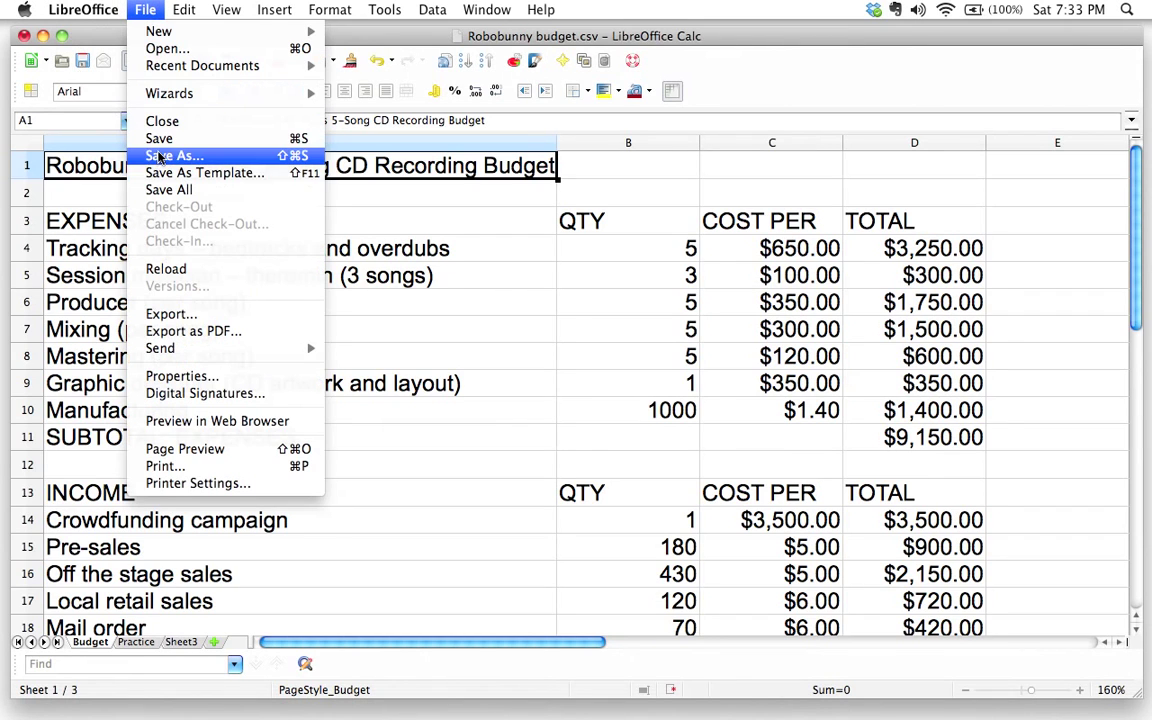
pyautogui.click(160, 157)
pyautogui.click(591, 340)
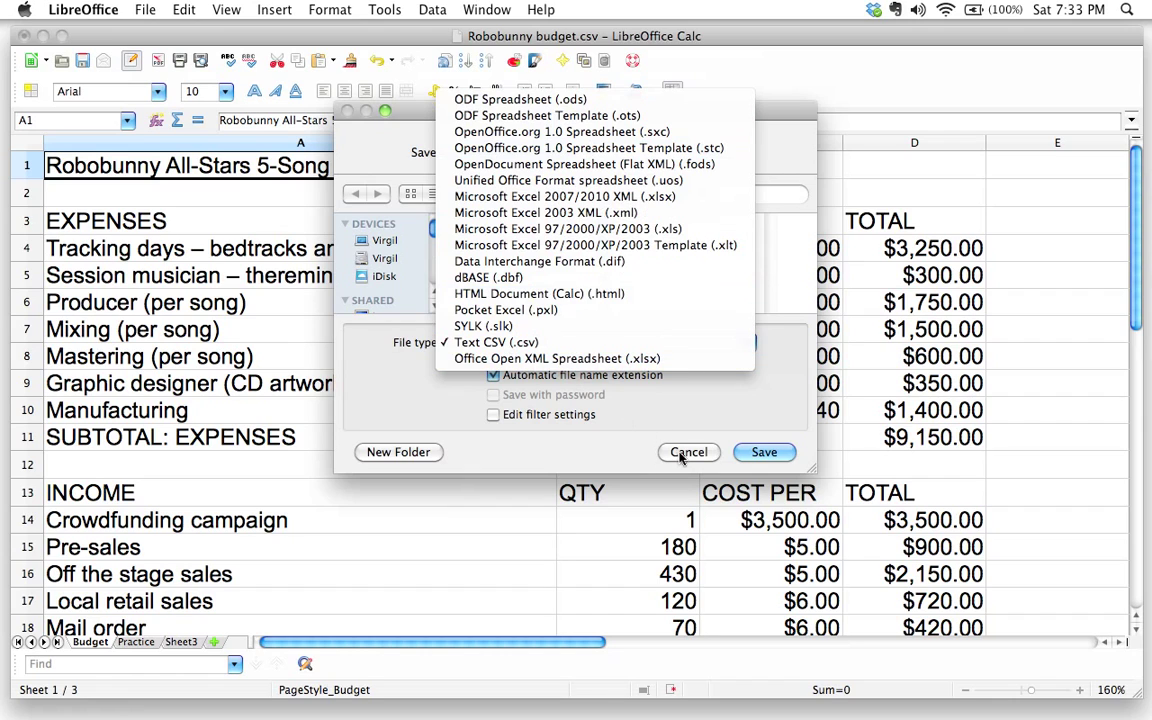
pyautogui.click(612, 412)
pyautogui.click(688, 452)
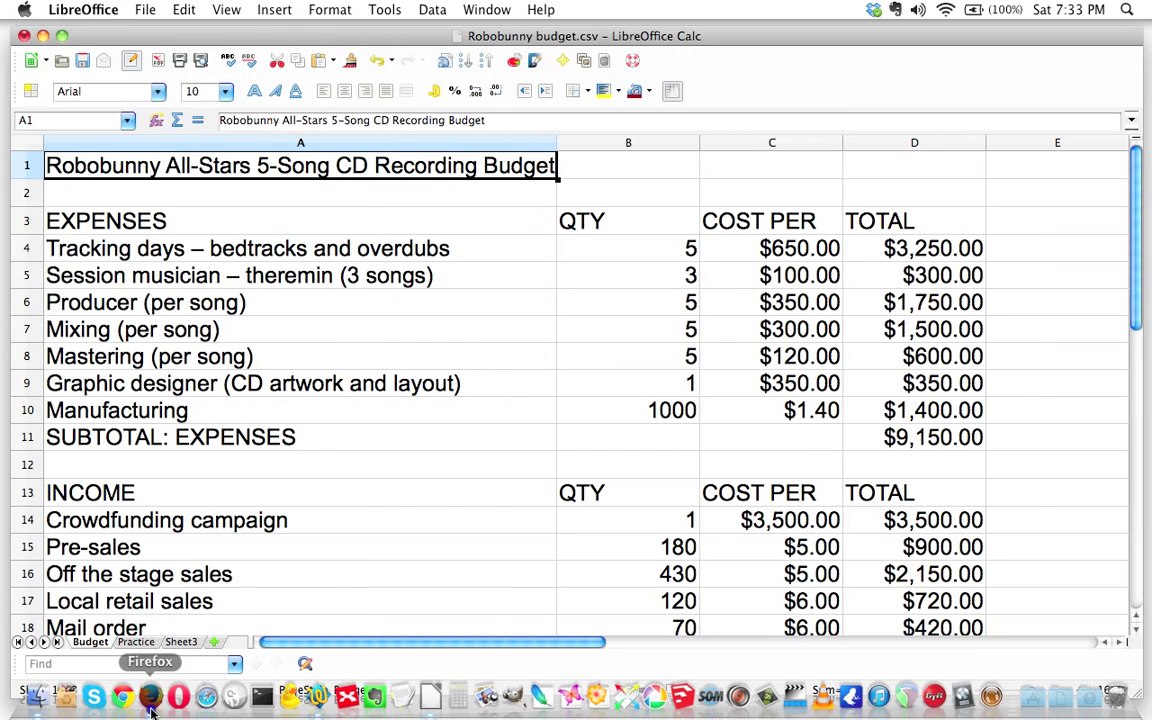
# Step: Switch to the Google spreadsheet in Firefox and examine the column headings and the formulas for line totals, expense subtotal, profit and profit per member
pyautogui.click(151, 705)
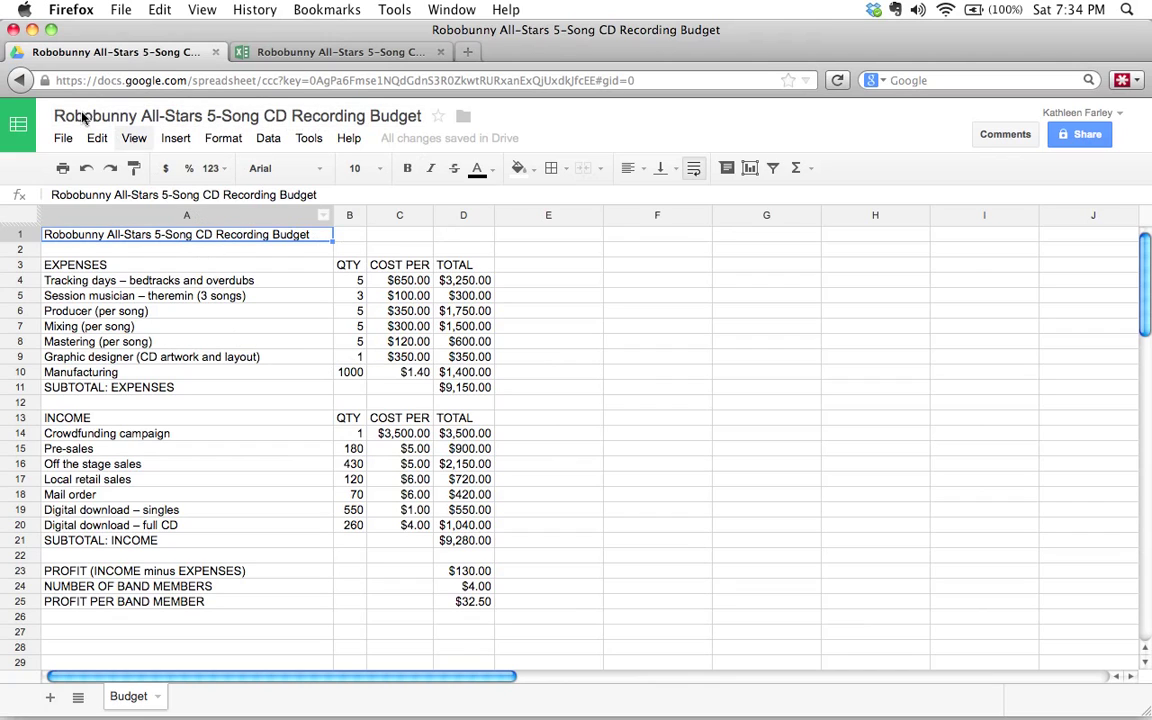
pyautogui.click(474, 283)
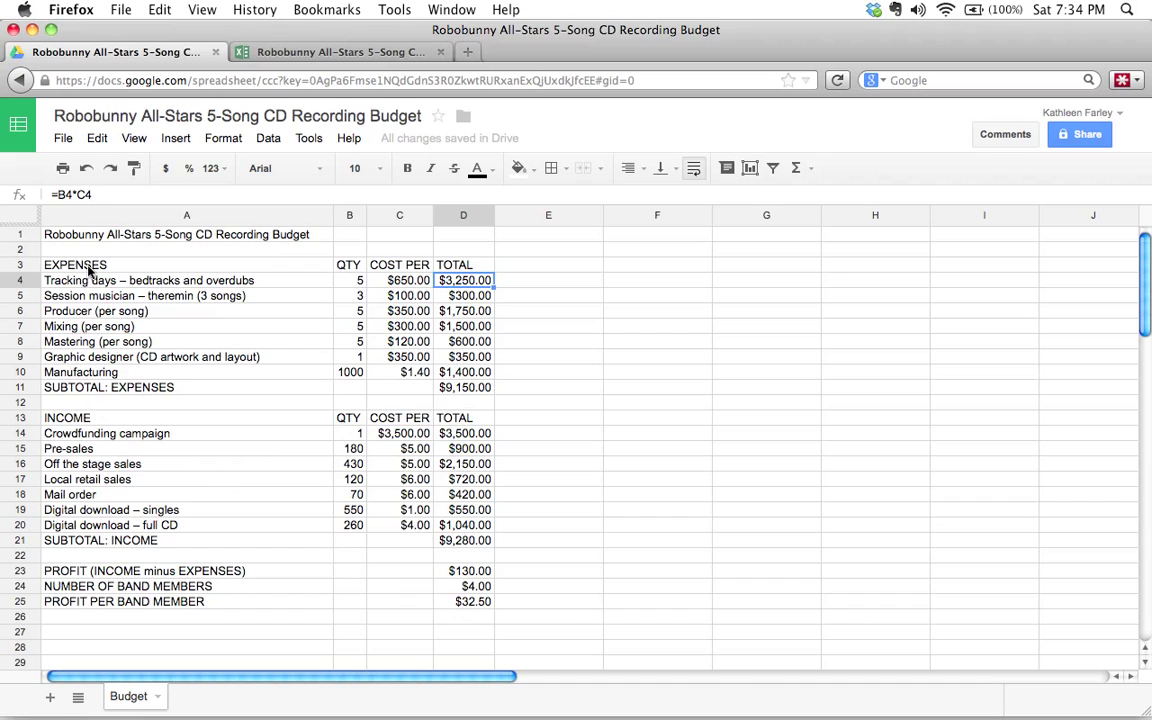
pyautogui.click(356, 266)
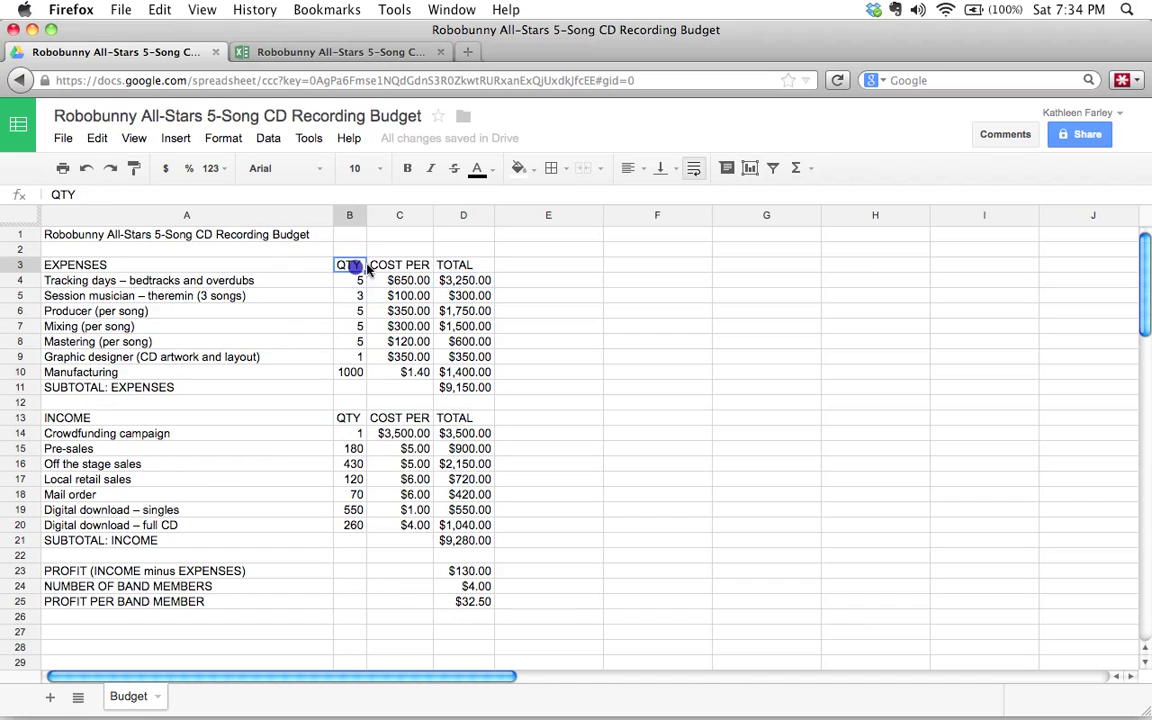
pyautogui.click(395, 266)
pyautogui.click(455, 266)
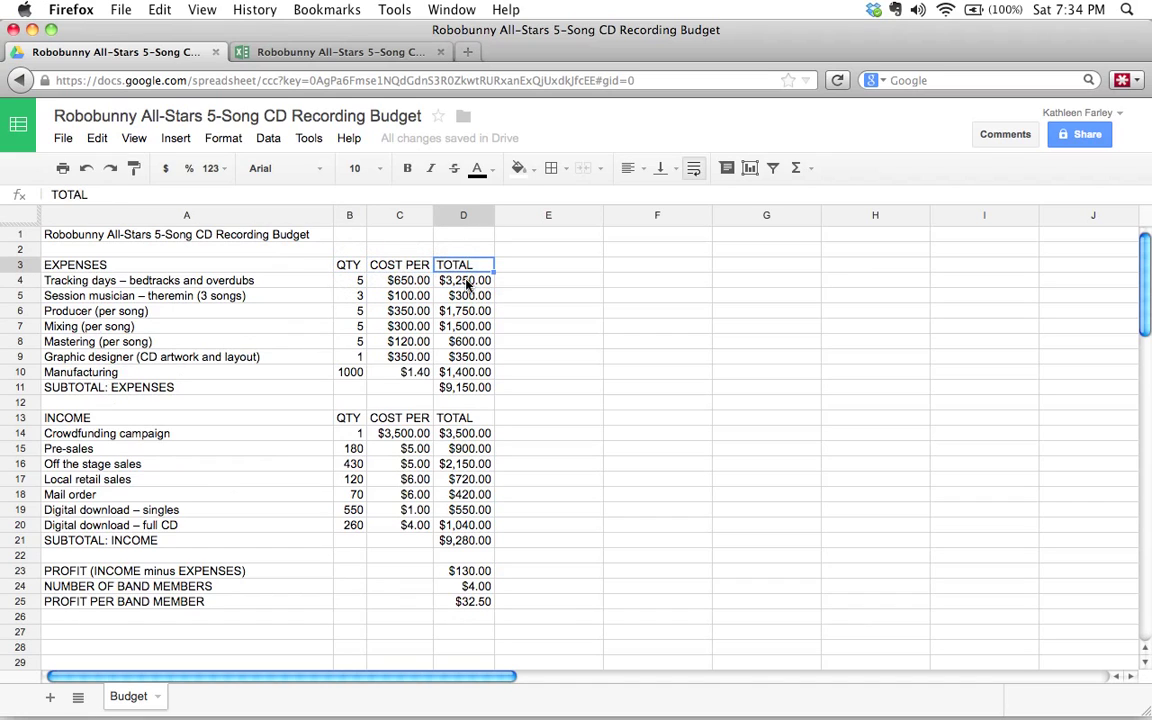
pyautogui.click(466, 284)
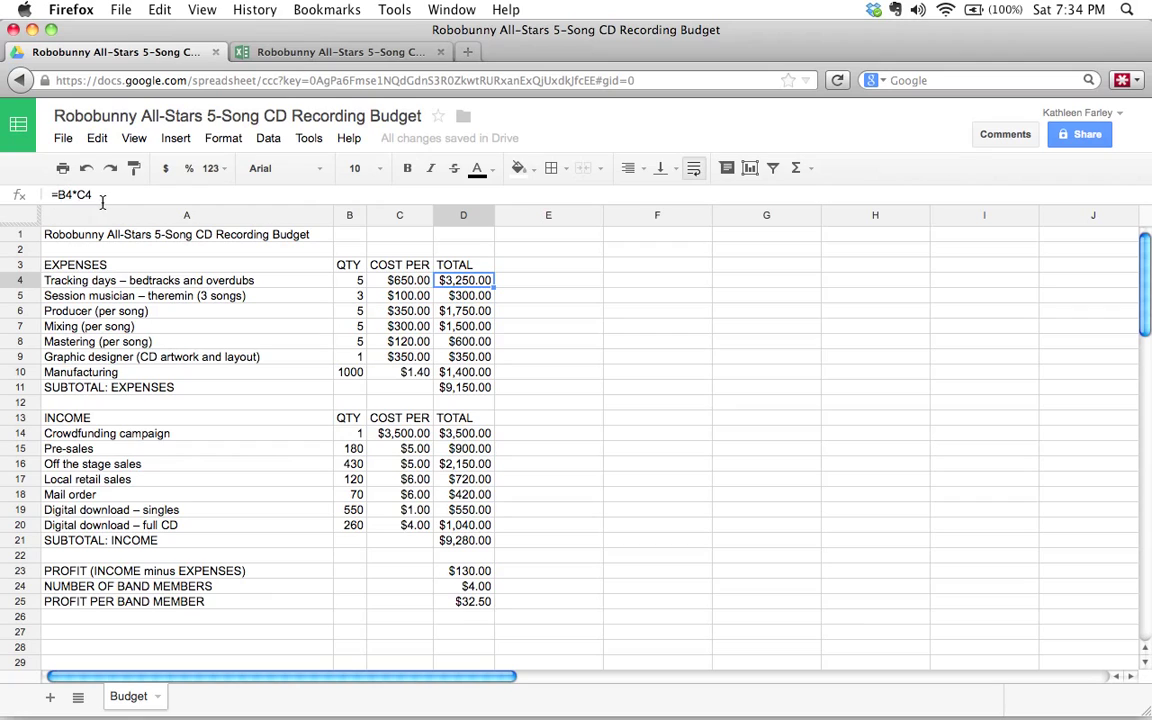
pyautogui.click(476, 387)
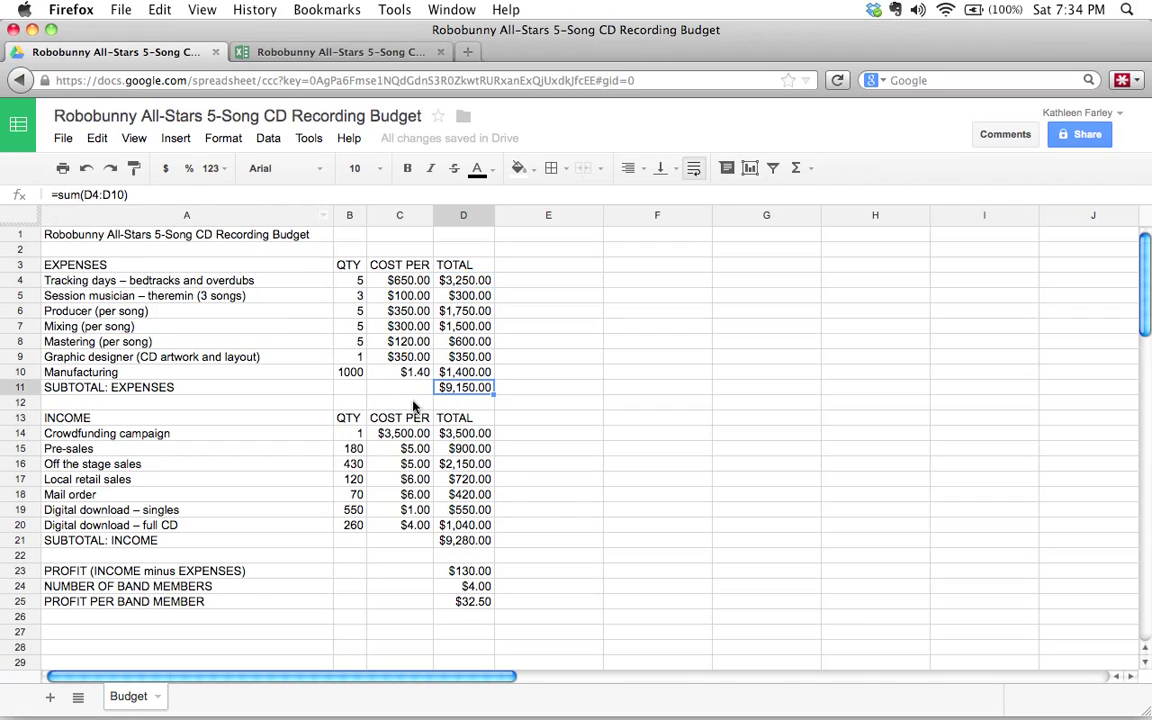
pyautogui.click(478, 573)
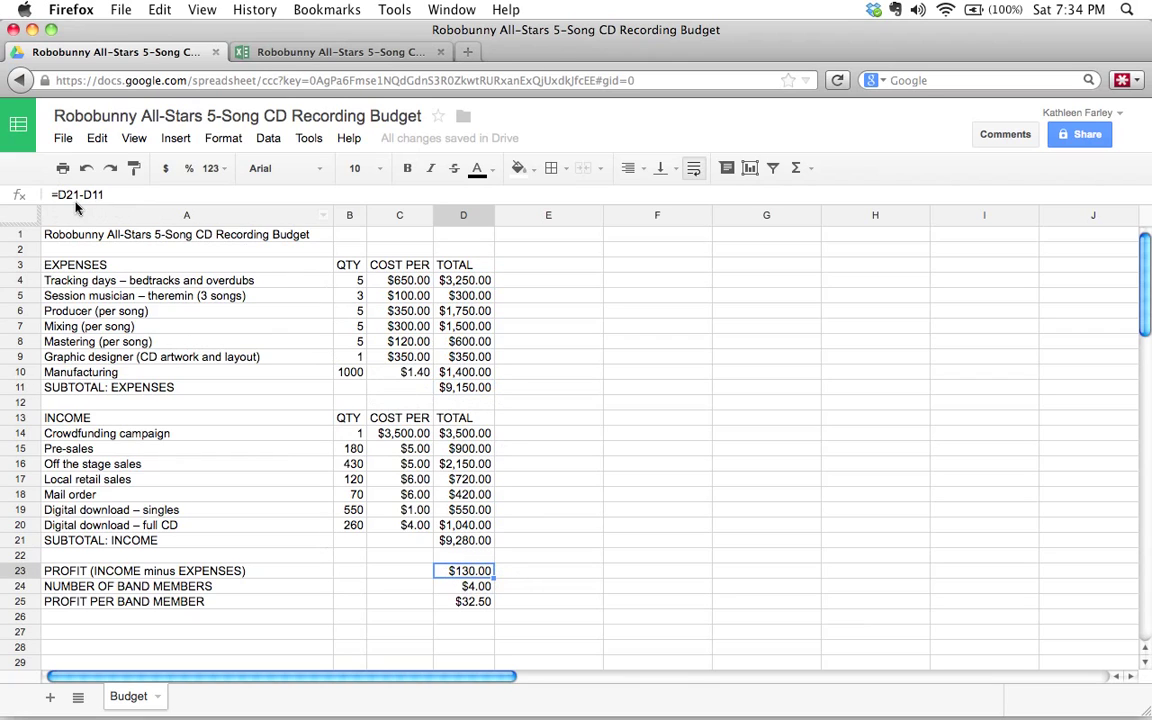
pyautogui.click(479, 586)
pyautogui.click(478, 602)
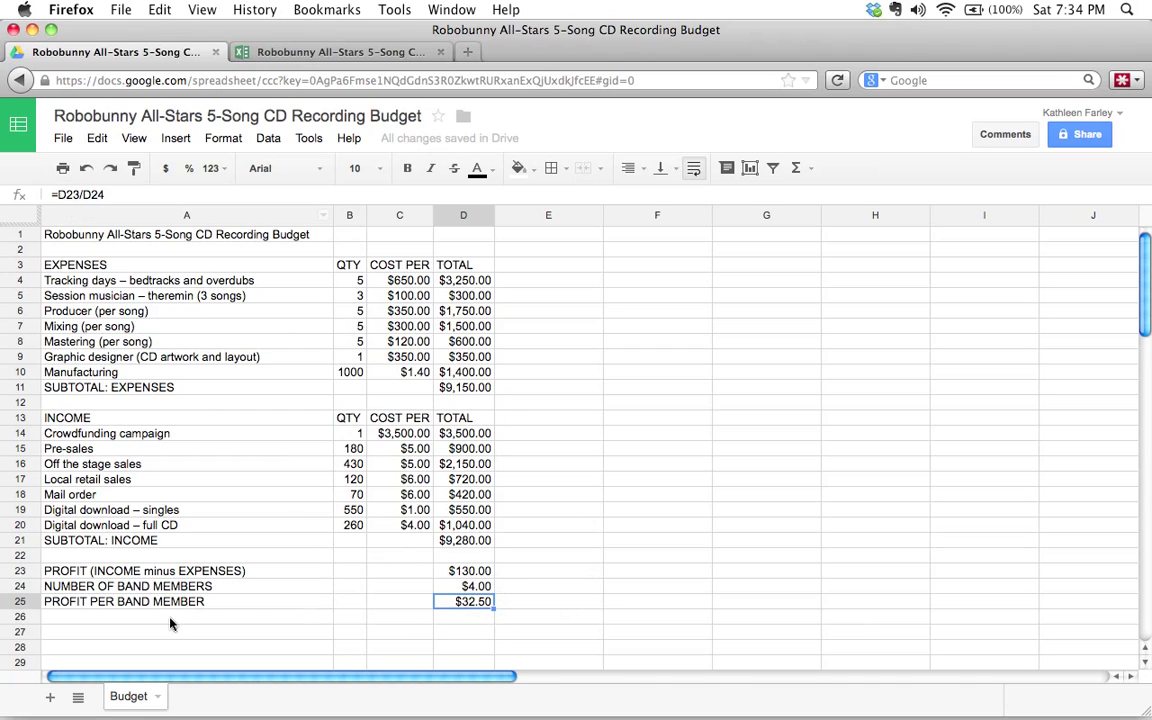
pyautogui.click(153, 236)
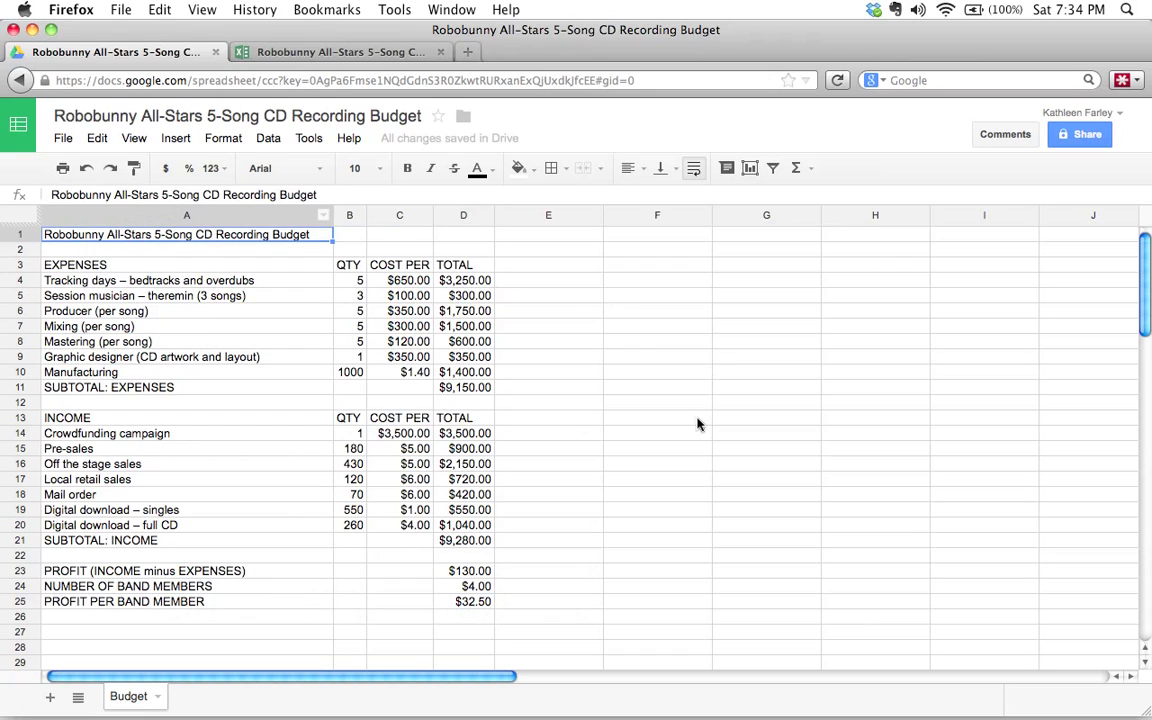
# Step: Examine the file formats in which the Google spreadsheet can be downloaded
pyautogui.click(62, 140)
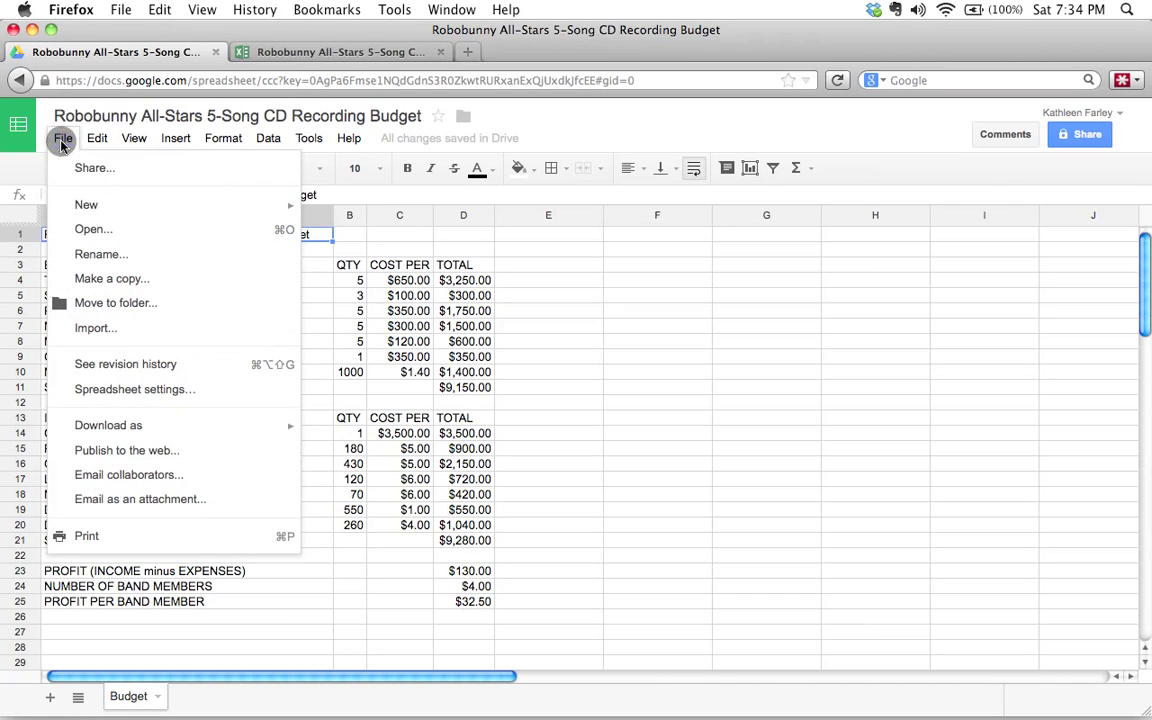
pyautogui.moveTo(93, 430)
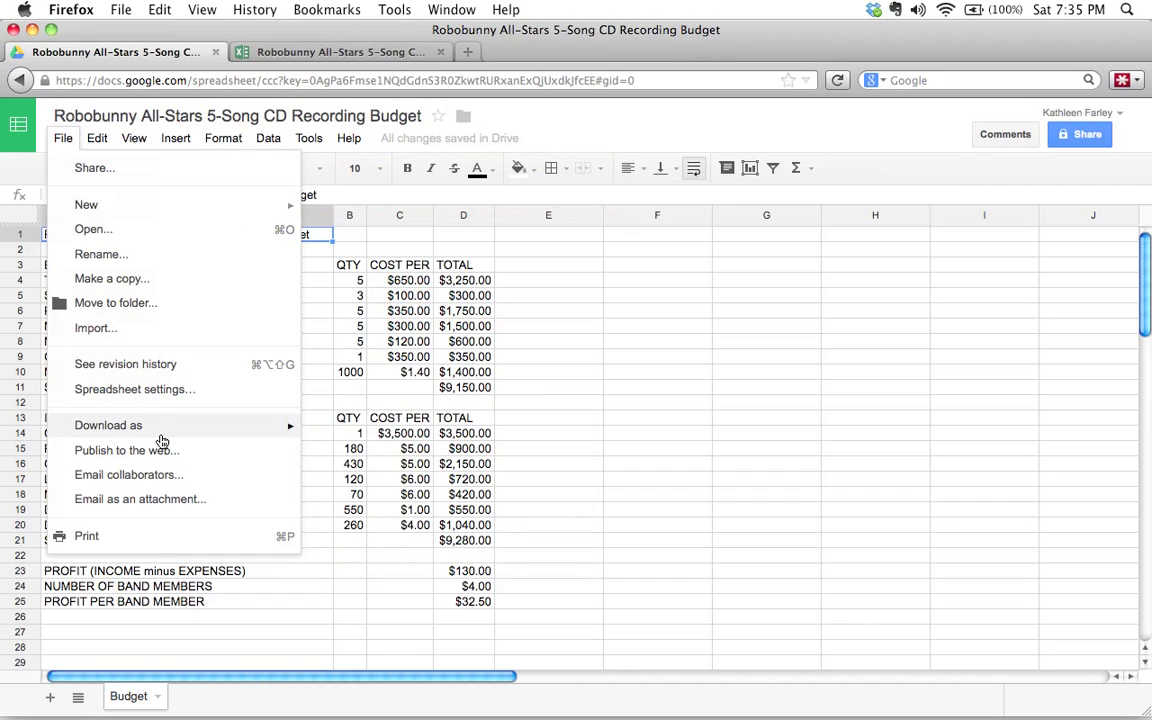
pyautogui.moveTo(142, 428)
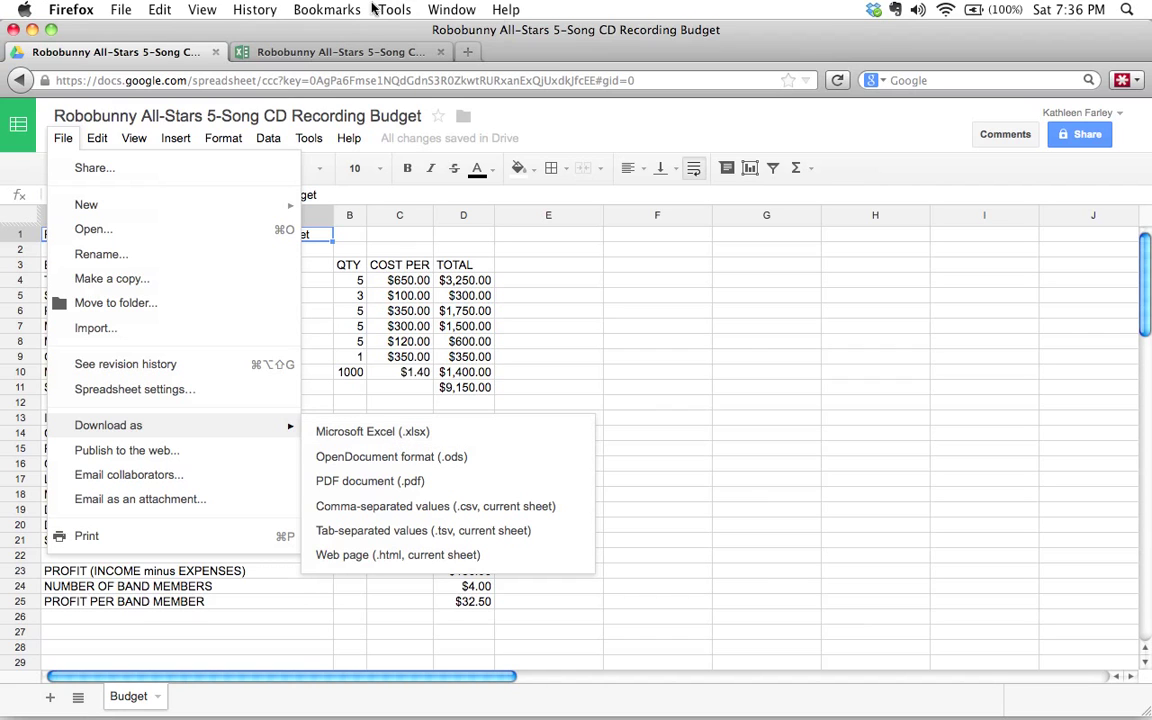
# Step: Download the Excel Web App budget workbook as Book1.xlsx, saving the file instead of opening it, and minimize the Firefox and Calc windows
pyautogui.click(355, 56)
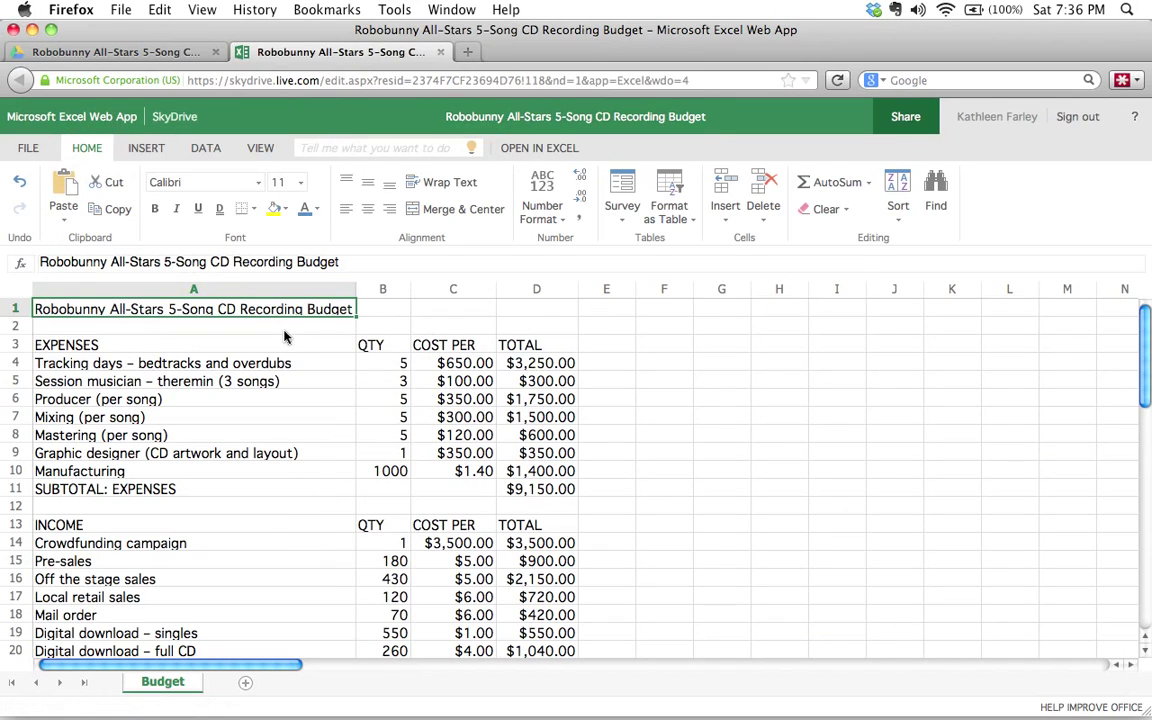
pyautogui.click(28, 149)
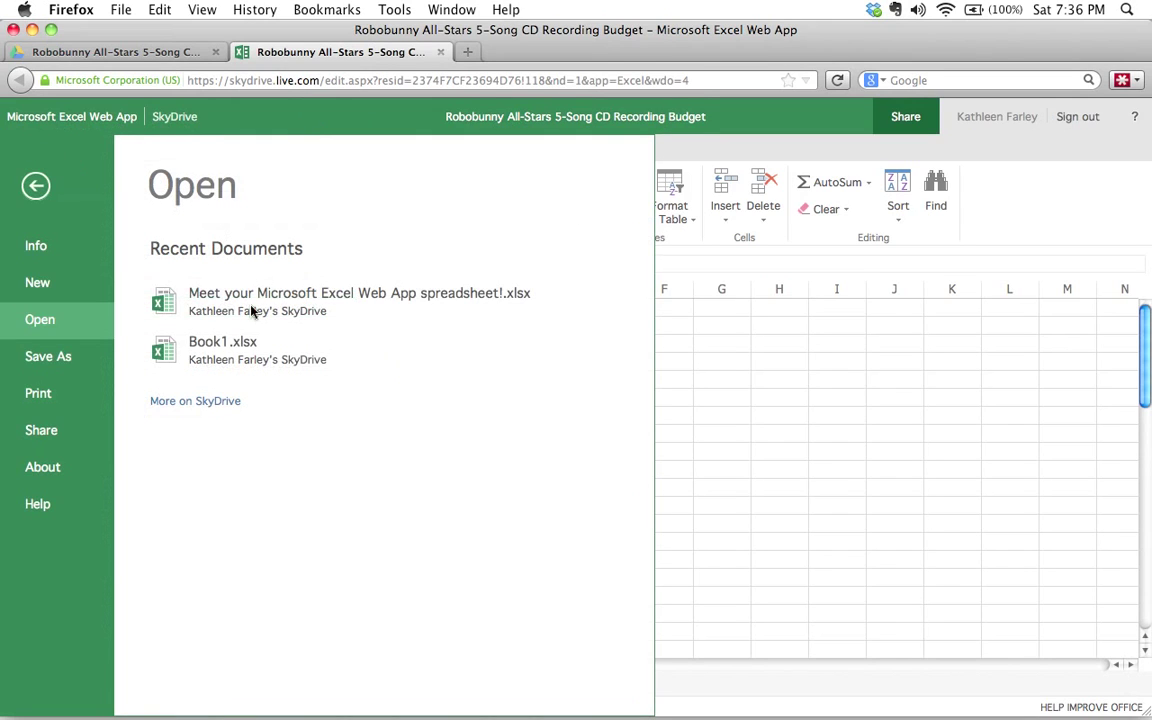
pyautogui.click(47, 360)
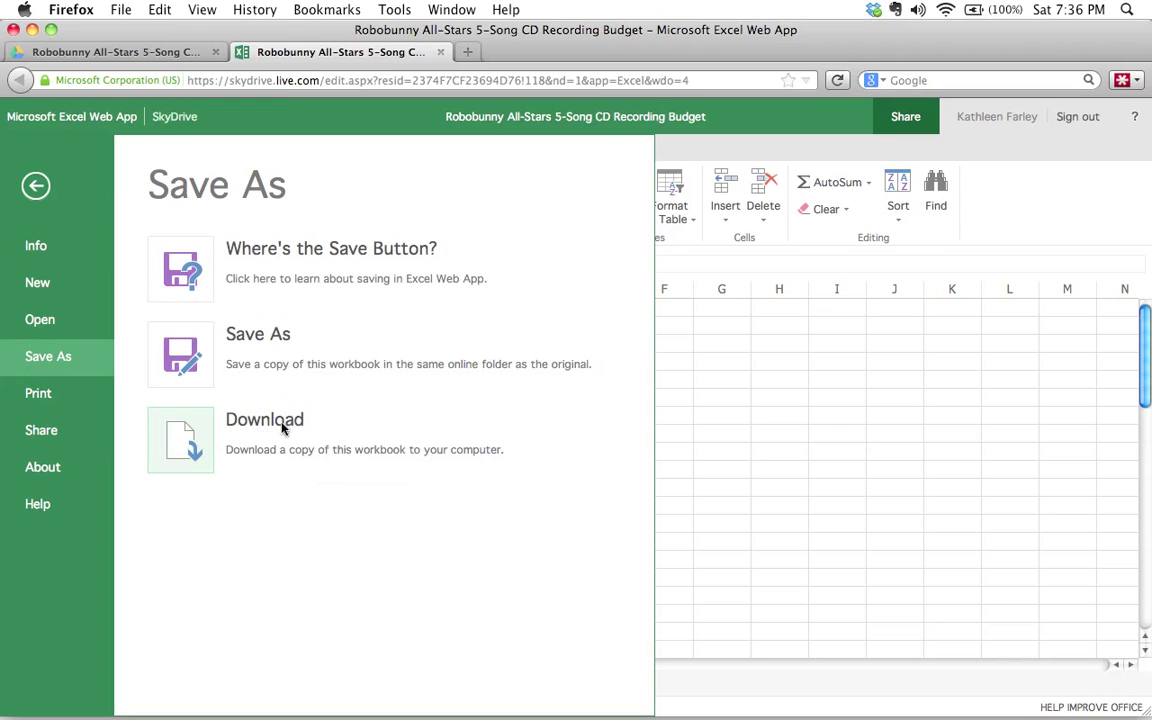
pyautogui.click(195, 454)
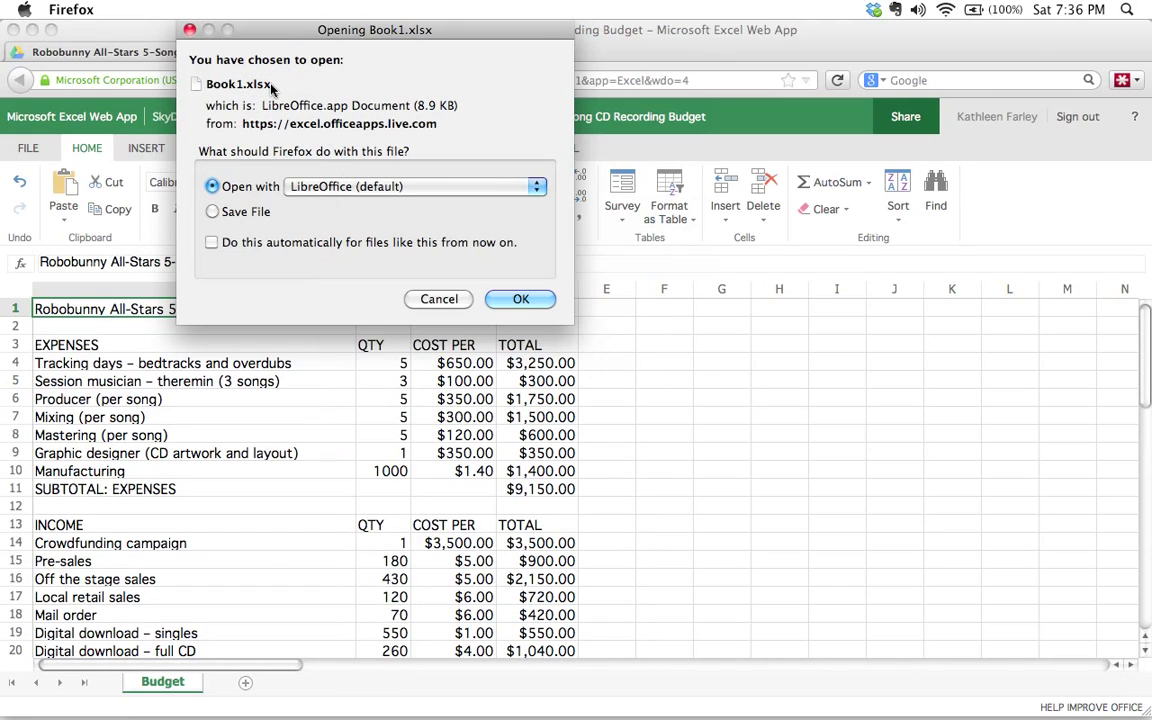
pyautogui.moveTo(288, 32); pyautogui.dragTo(193, 176)
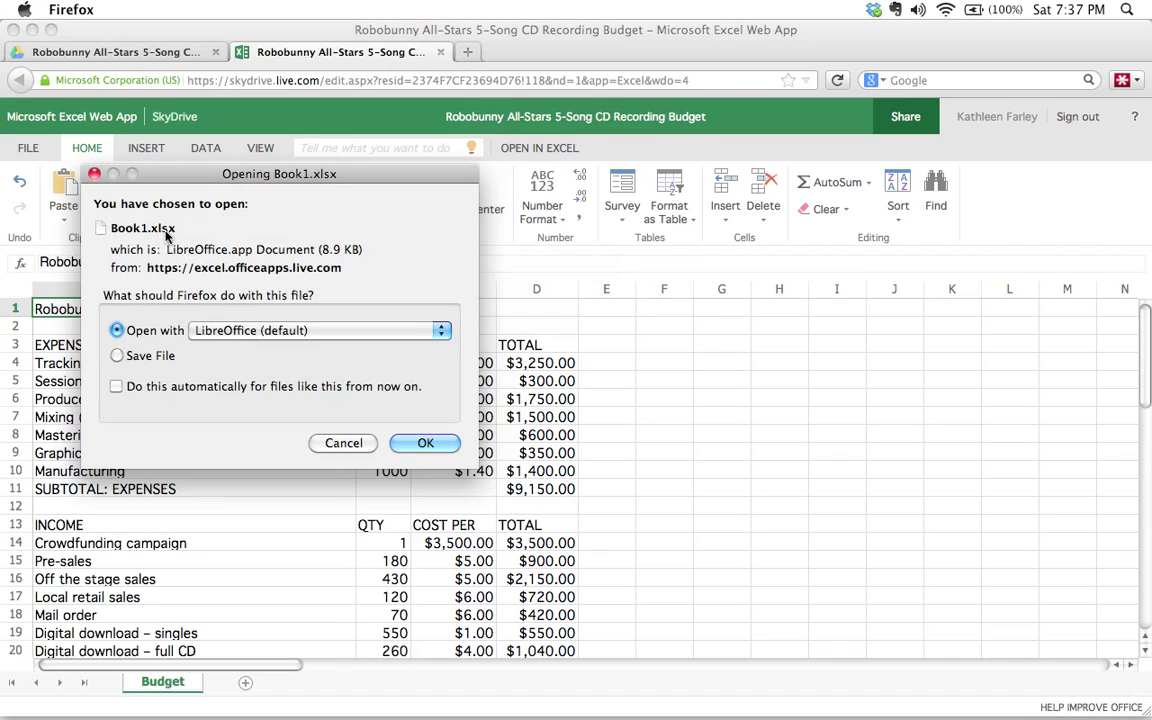
pyautogui.click(117, 356)
pyautogui.click(424, 442)
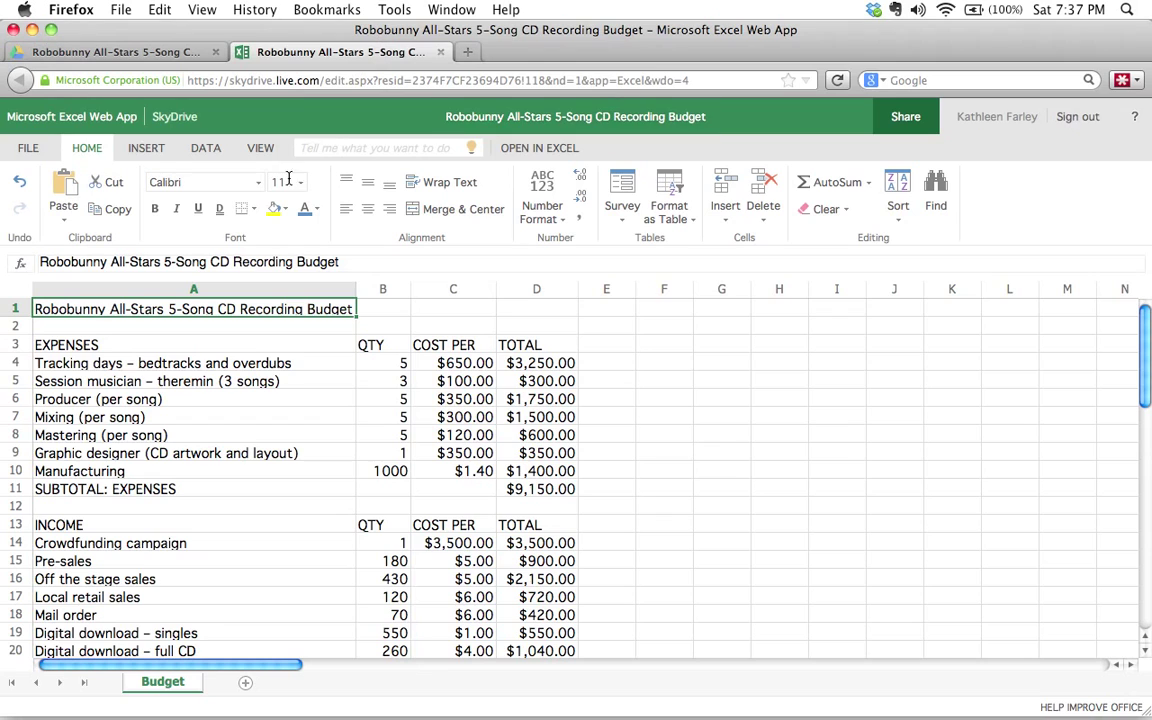
pyautogui.click(31, 33)
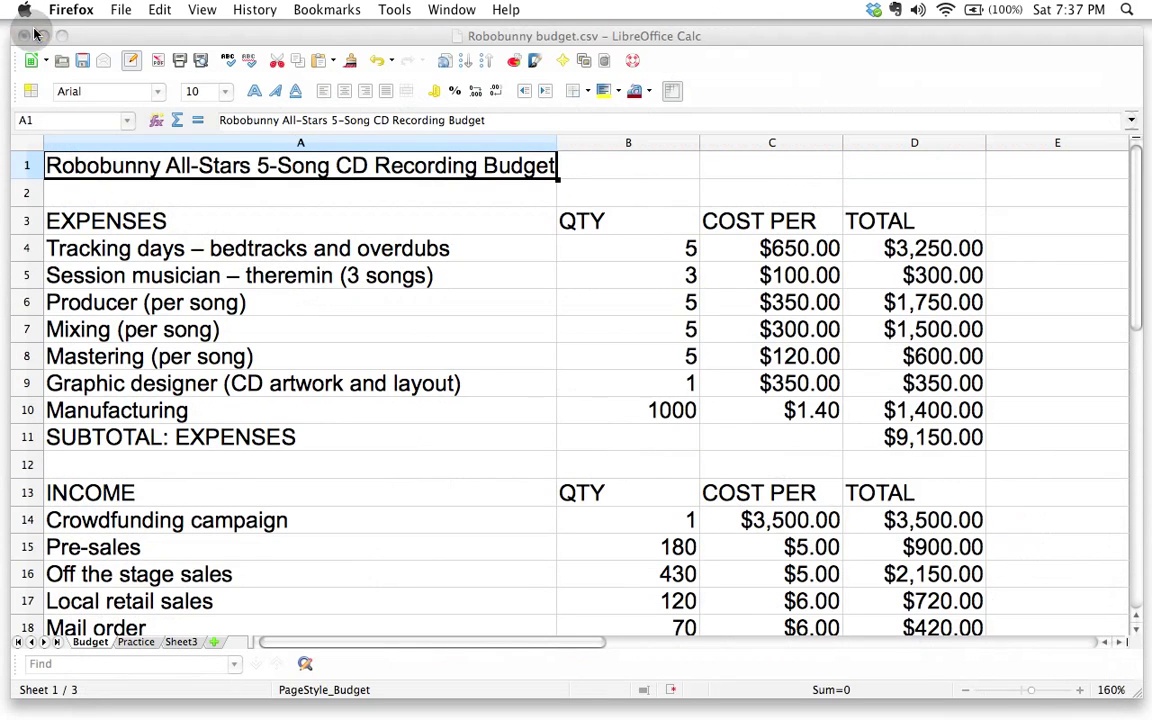
pyautogui.click(42, 36)
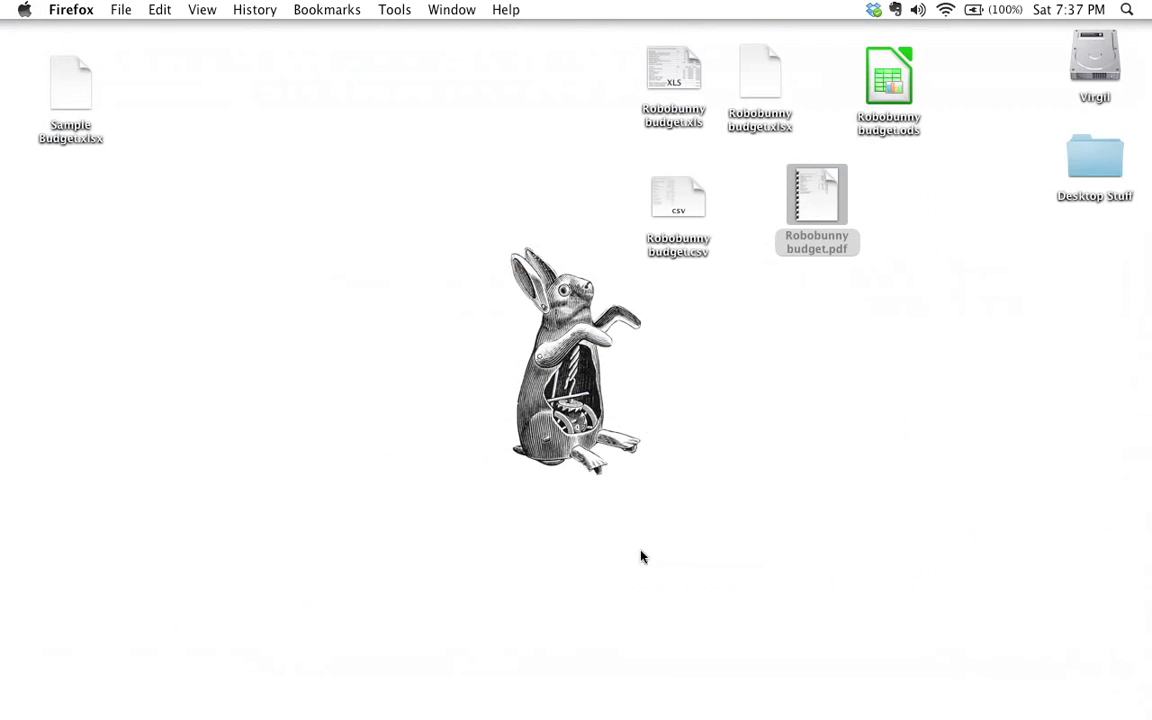